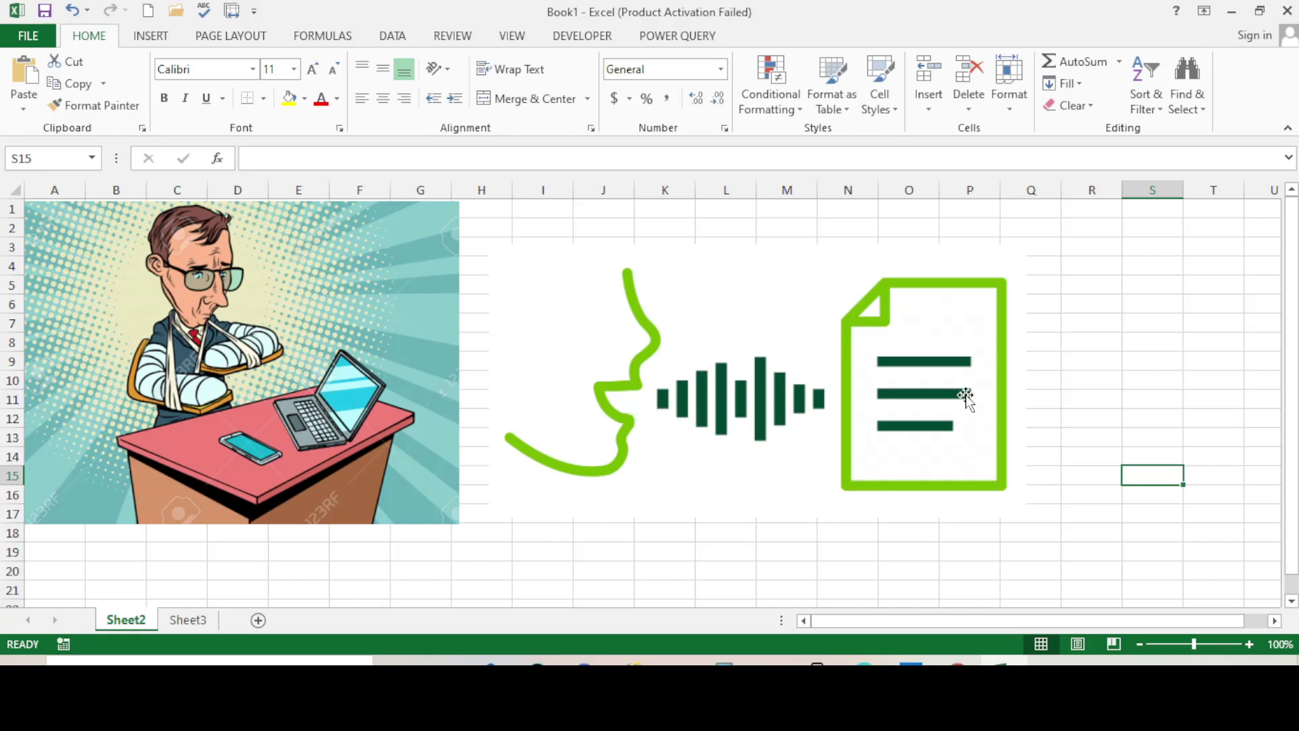
# Drag the speech-to-text picture on Sheet2 slightly up and left, then deselect it
pyautogui.click(1089, 337)
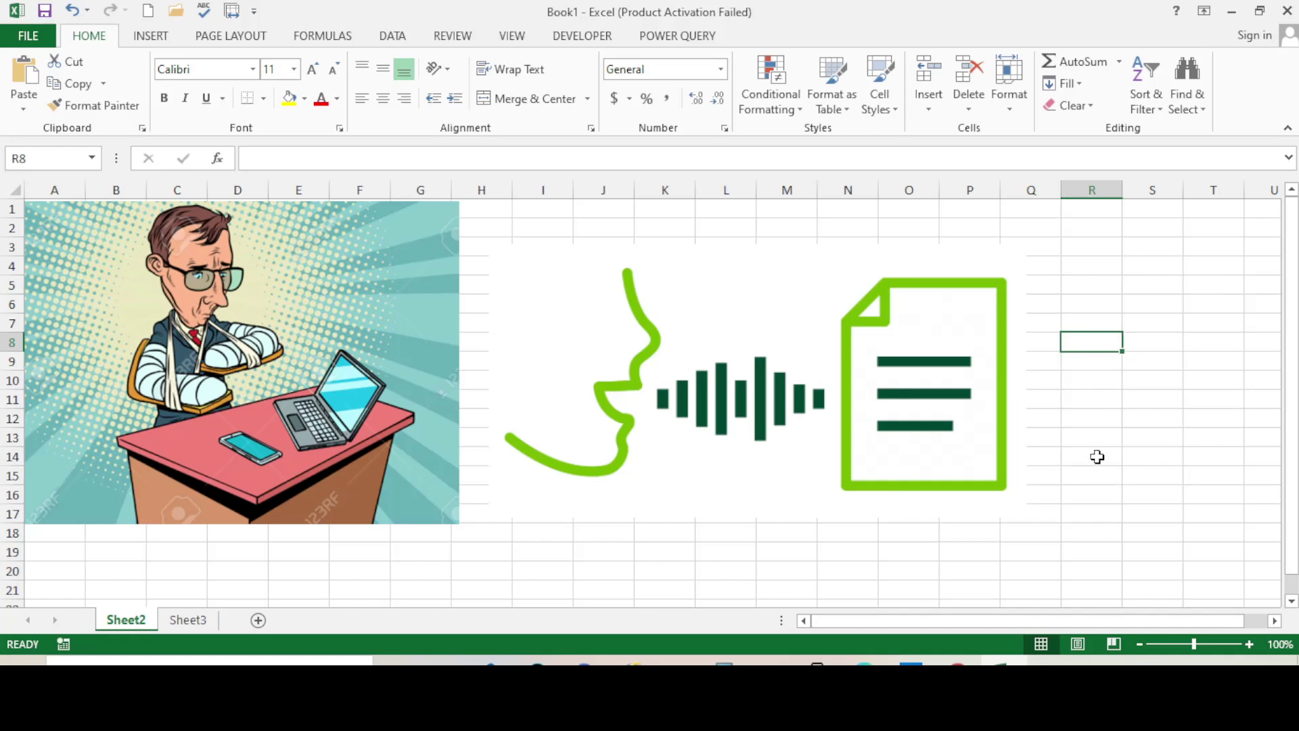
pyautogui.scroll(-1, 1097, 456)
pyautogui.scroll(1, 436, 454)
pyautogui.moveTo(660, 317); pyautogui.dragTo(646, 296)
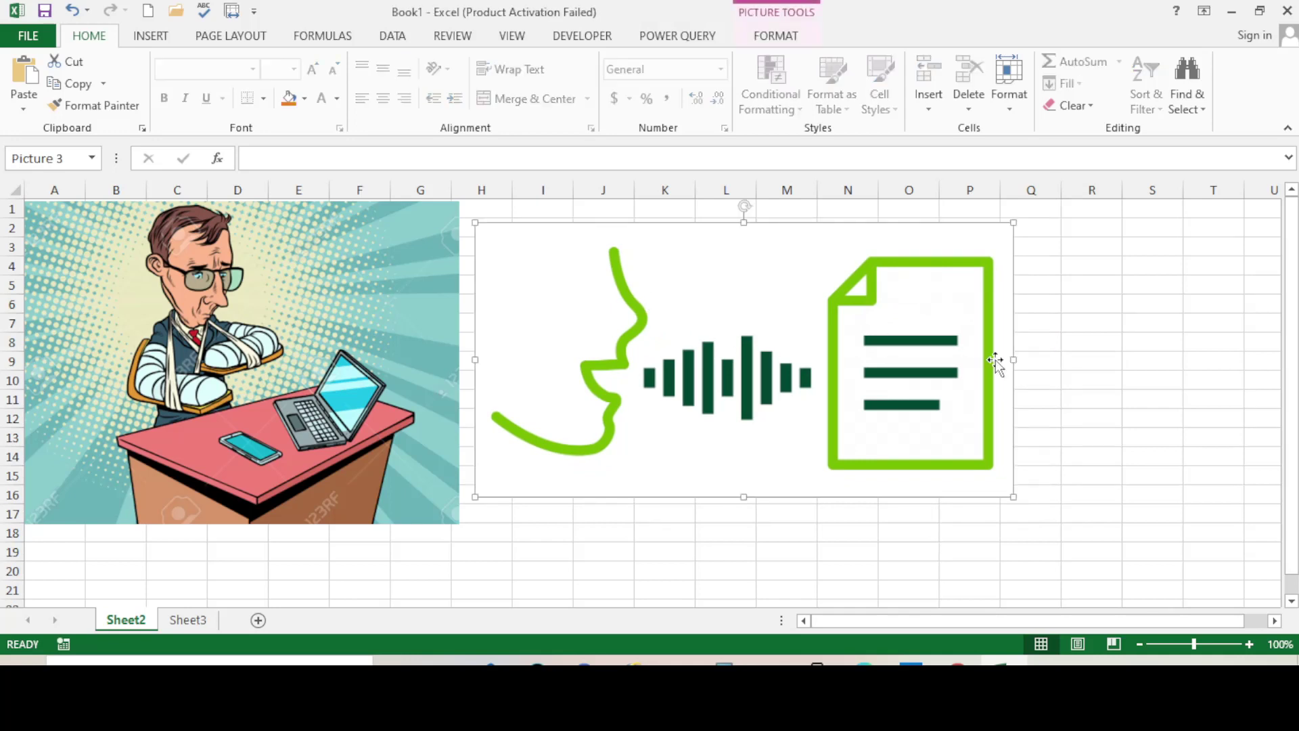
pyautogui.click(1083, 347)
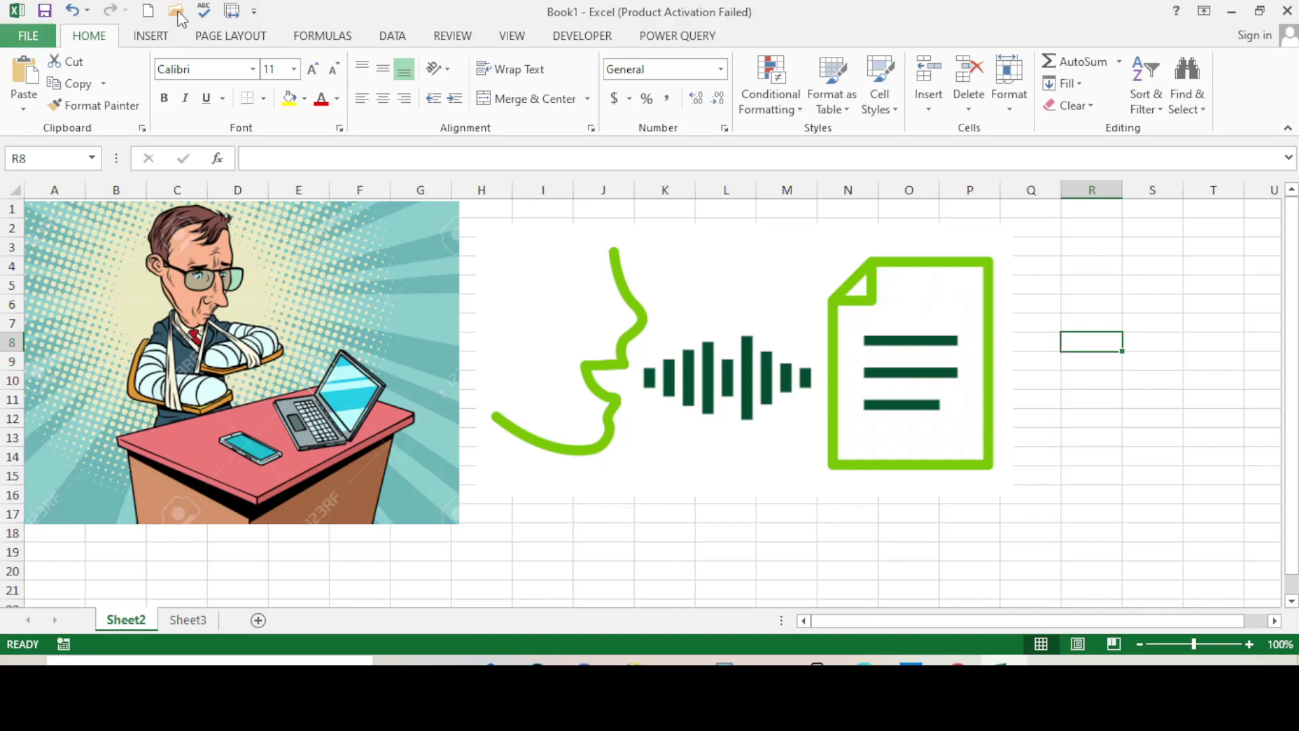
# On Sheet3, type 'hh' in C3 and delete it to confirm the sheet is empty
pyautogui.click(575, 515)
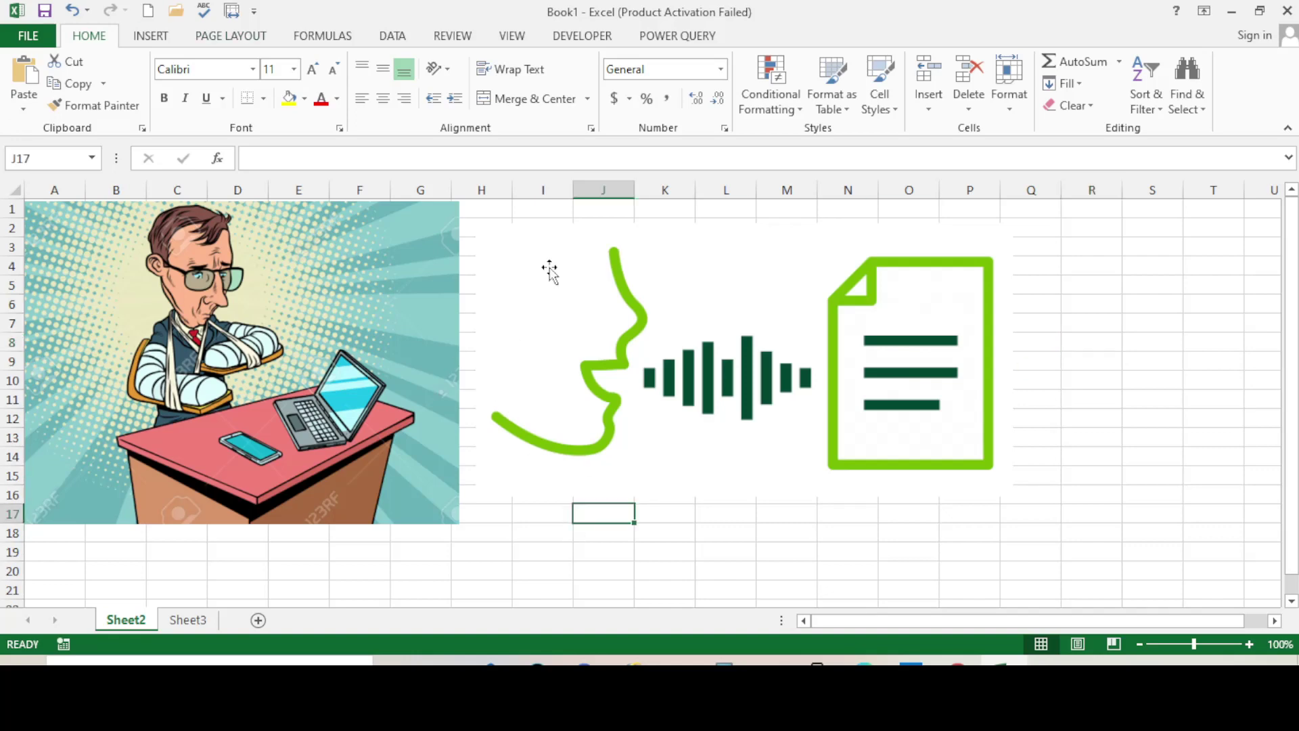
pyautogui.click(187, 620)
pyautogui.moveTo(247, 344); pyautogui.dragTo(247, 361)
pyautogui.click(162, 239)
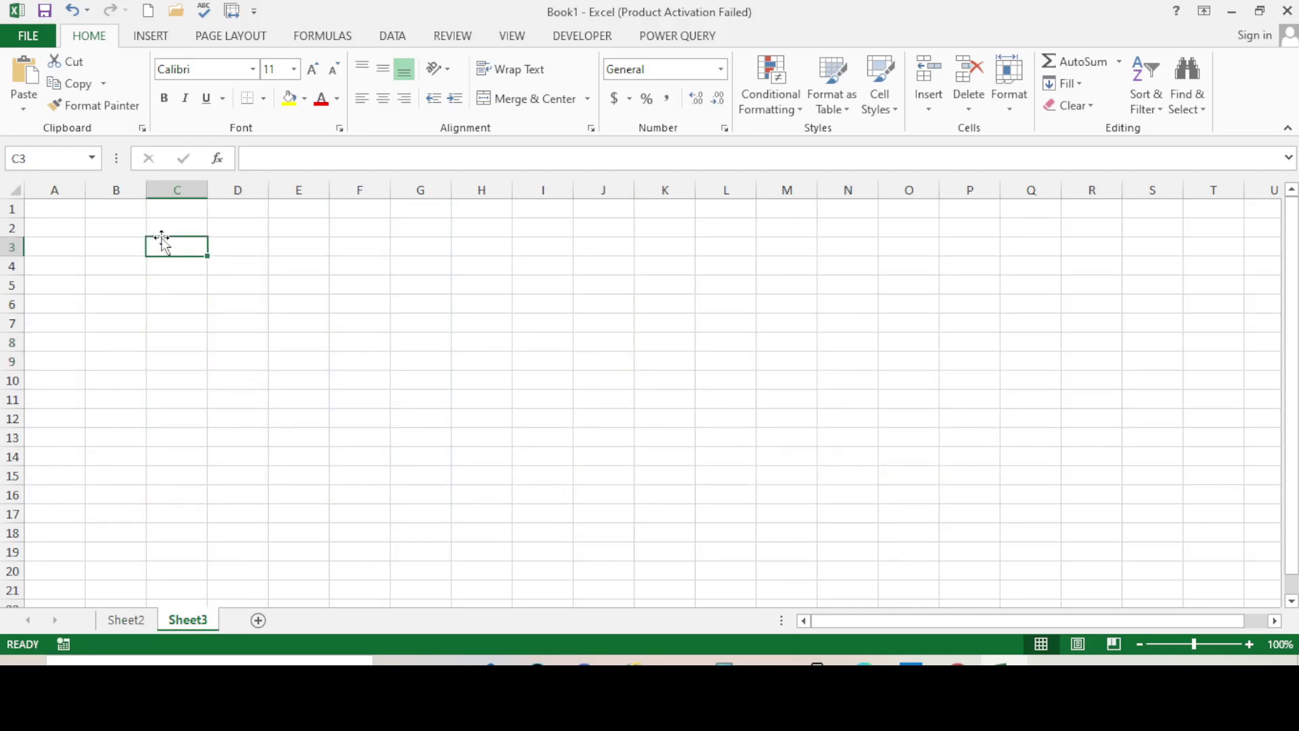
pyautogui.write('hh')
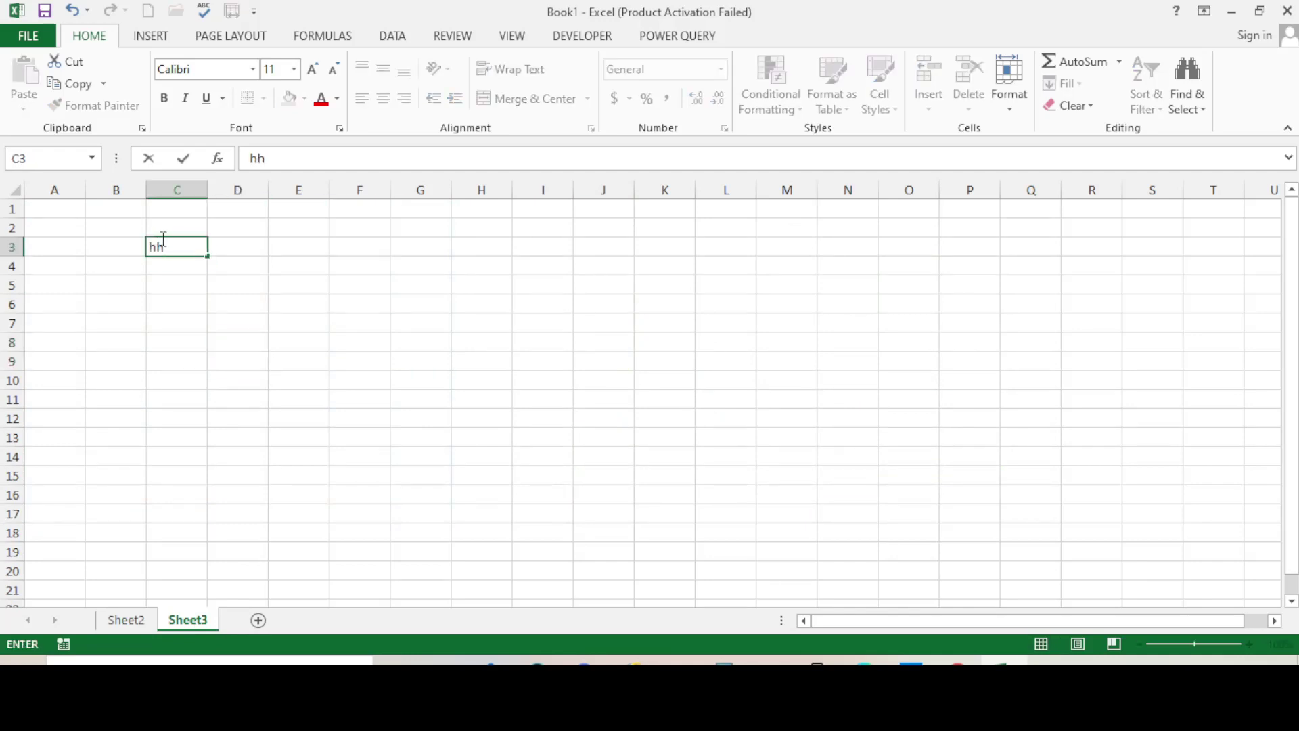
pyautogui.press('BackSpace')
pyautogui.press('BackSpace')
pyautogui.click(499, 457)
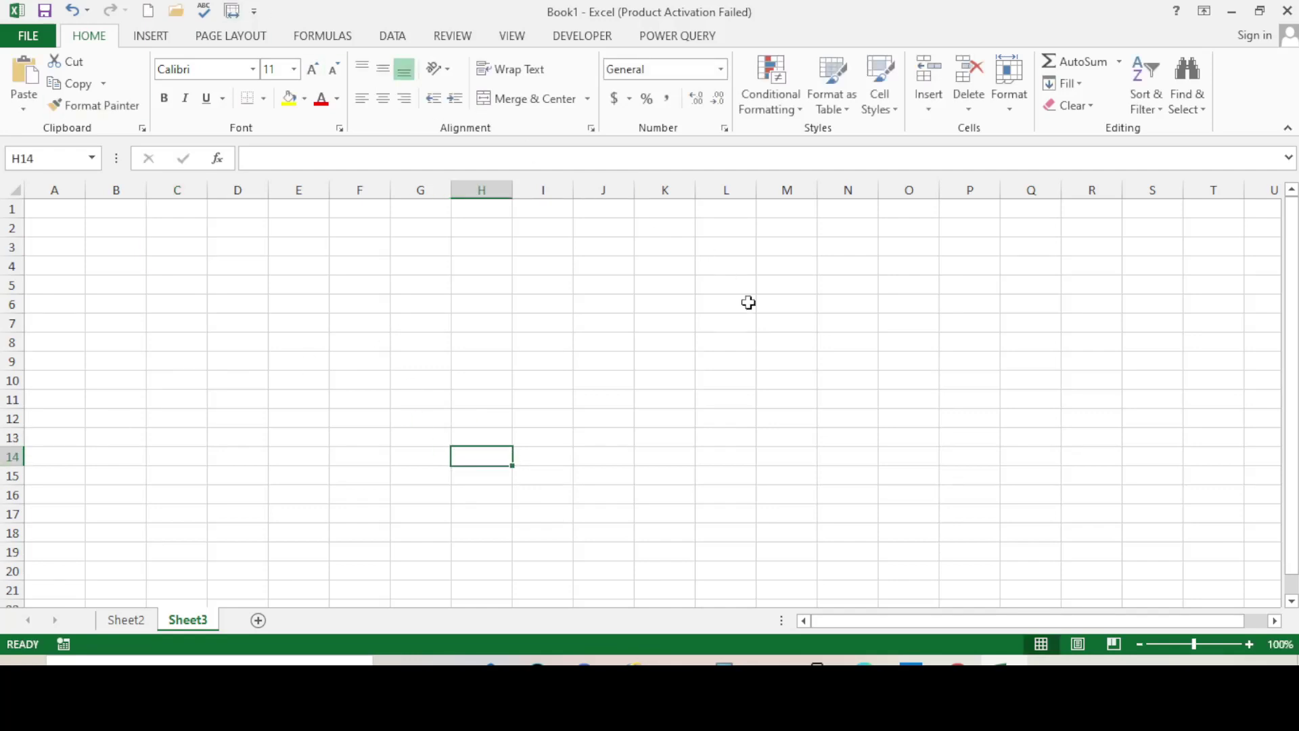
# Select cell D2 on Sheet3 and dismiss its shortcut menu
pyautogui.click(725, 381)
pyautogui.click(246, 235)
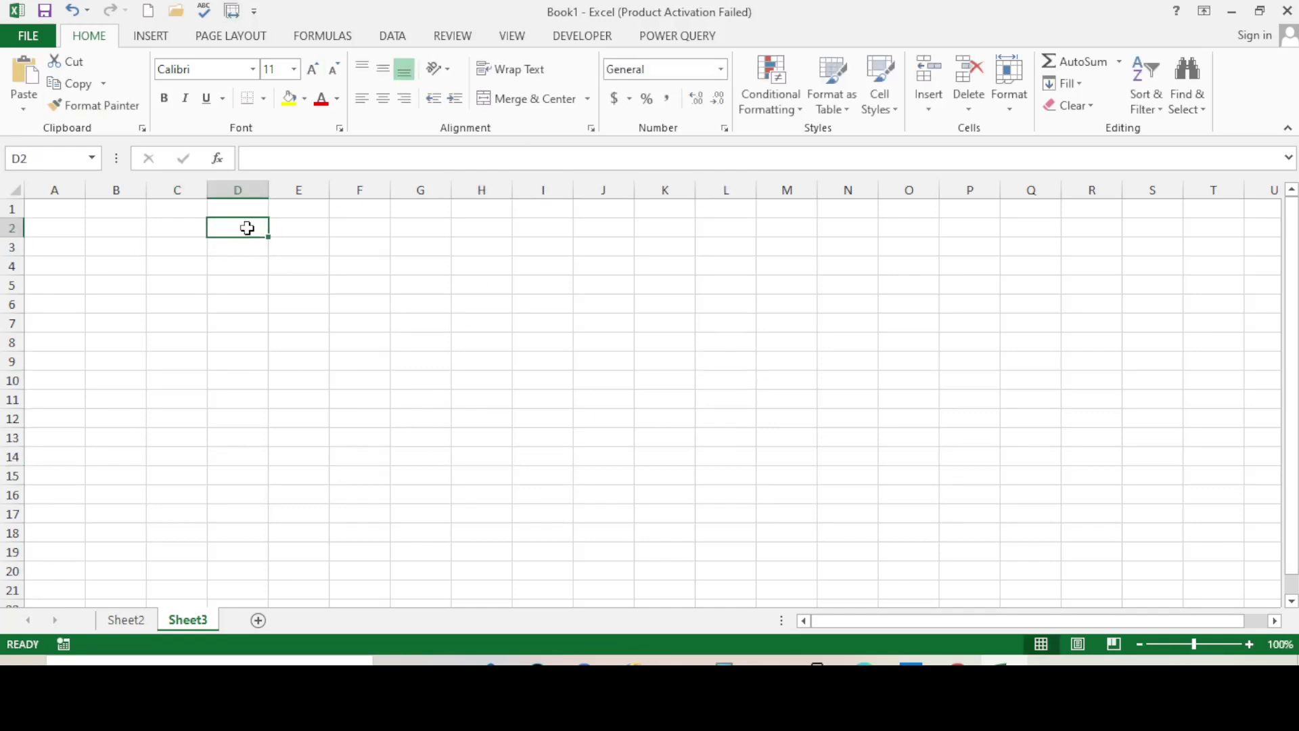
pyautogui.rightClick(246, 225)
pyautogui.press('Escape')
# Return to Sheet2, then switch to the Google homepage in the browser
pyautogui.click(126, 620)
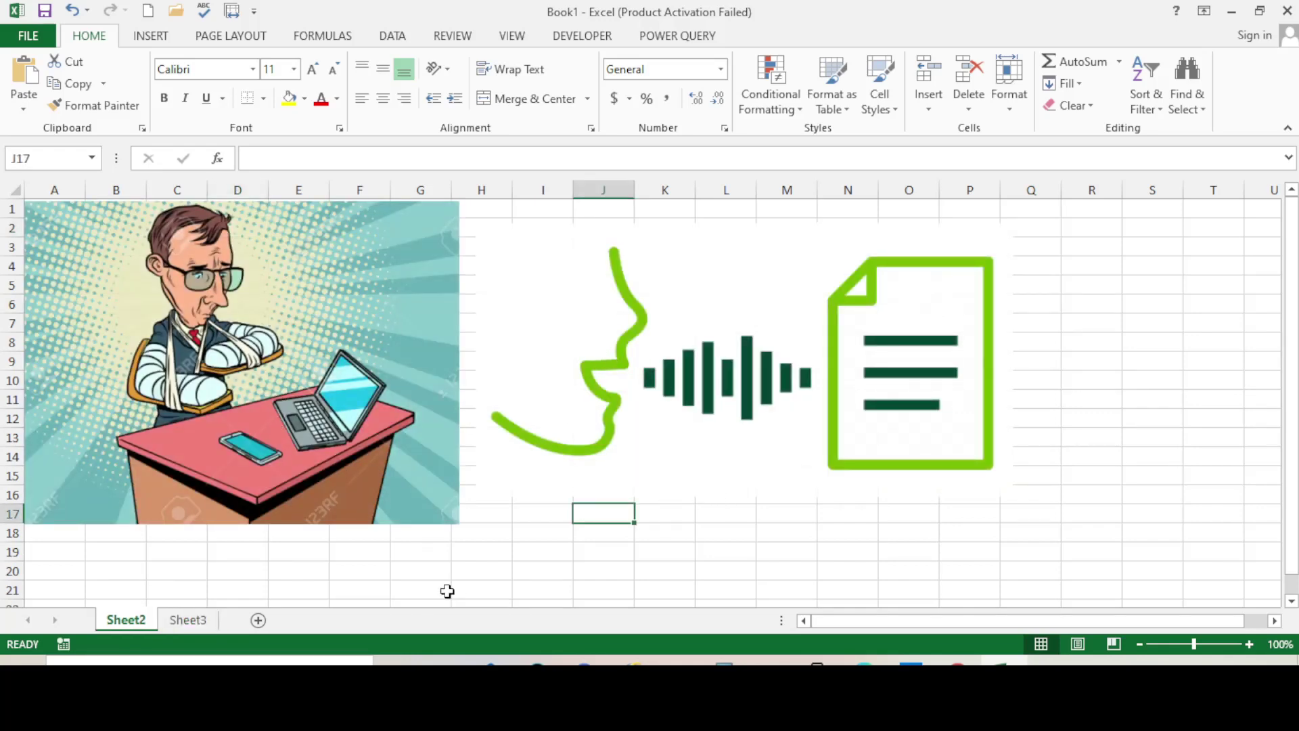
pyautogui.click(681, 554)
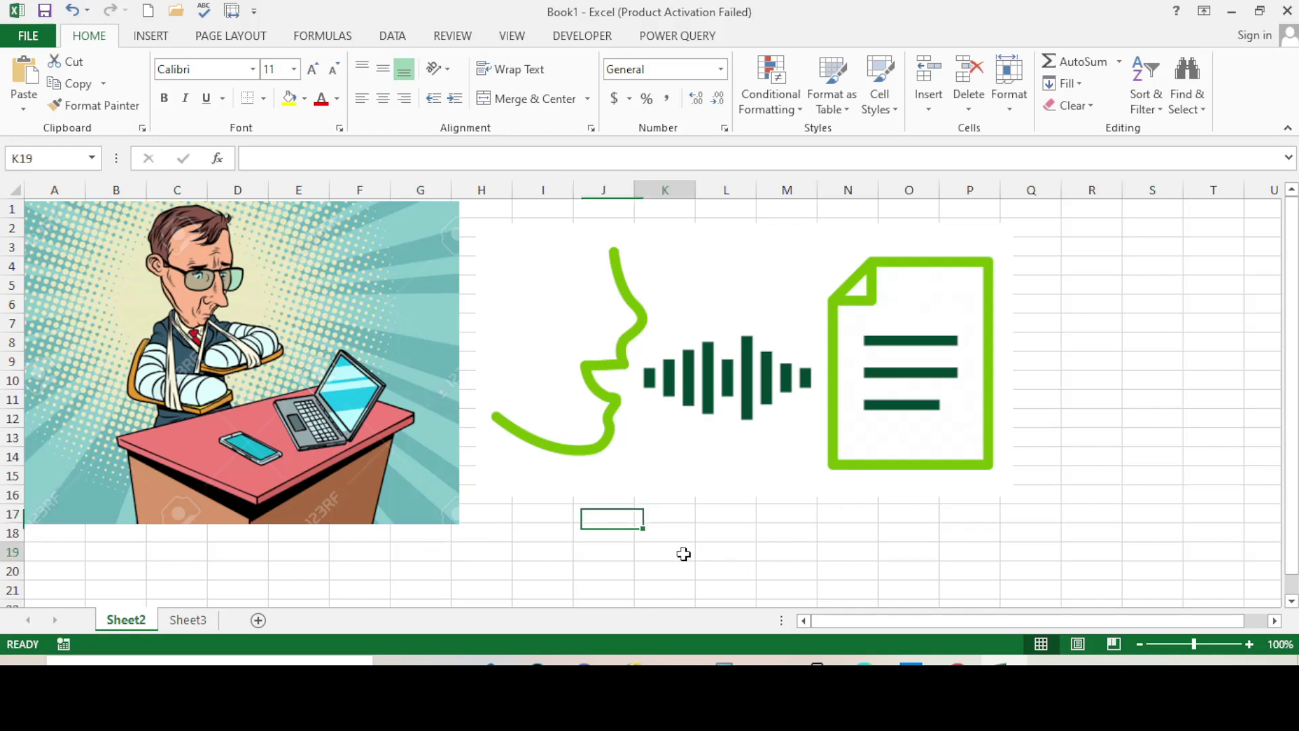
pyautogui.click(928, 531)
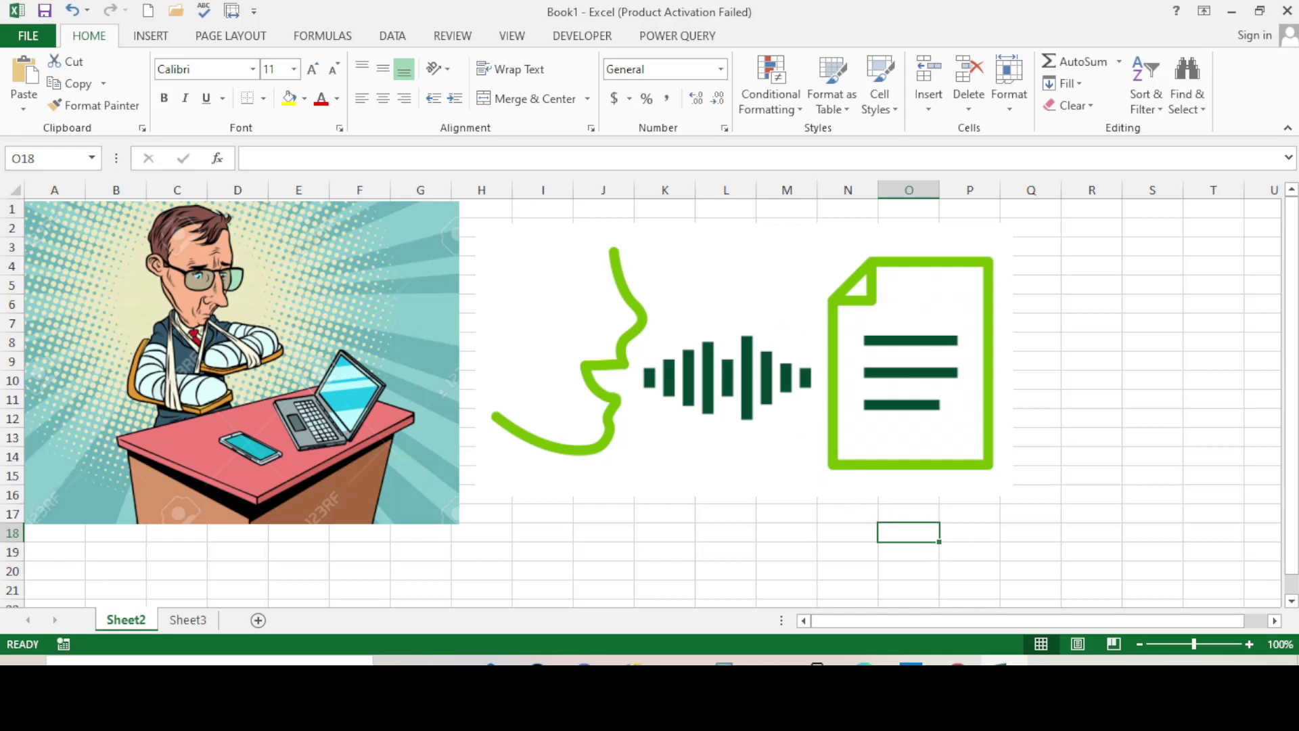
pyautogui.click(957, 660)
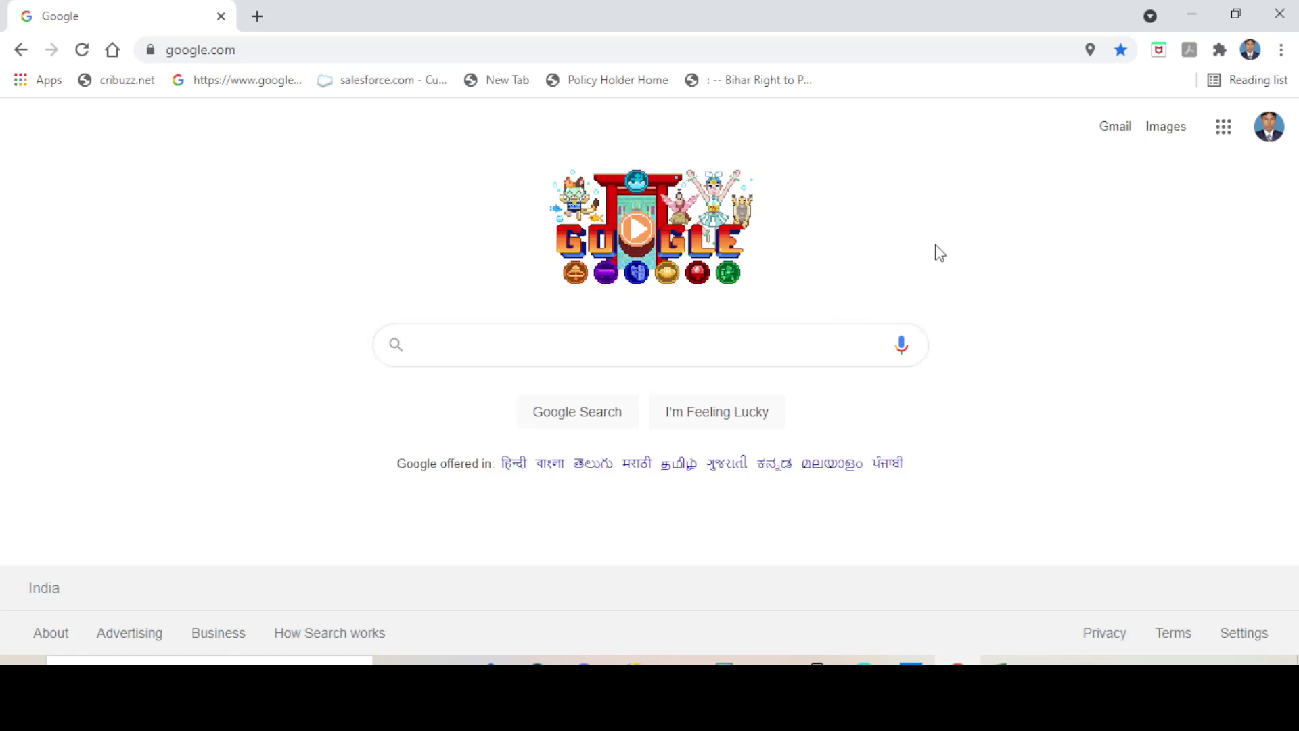
# Search Google for 'google doc' and open the 'Google Docs: Free Online Documents' result
pyautogui.click(523, 345)
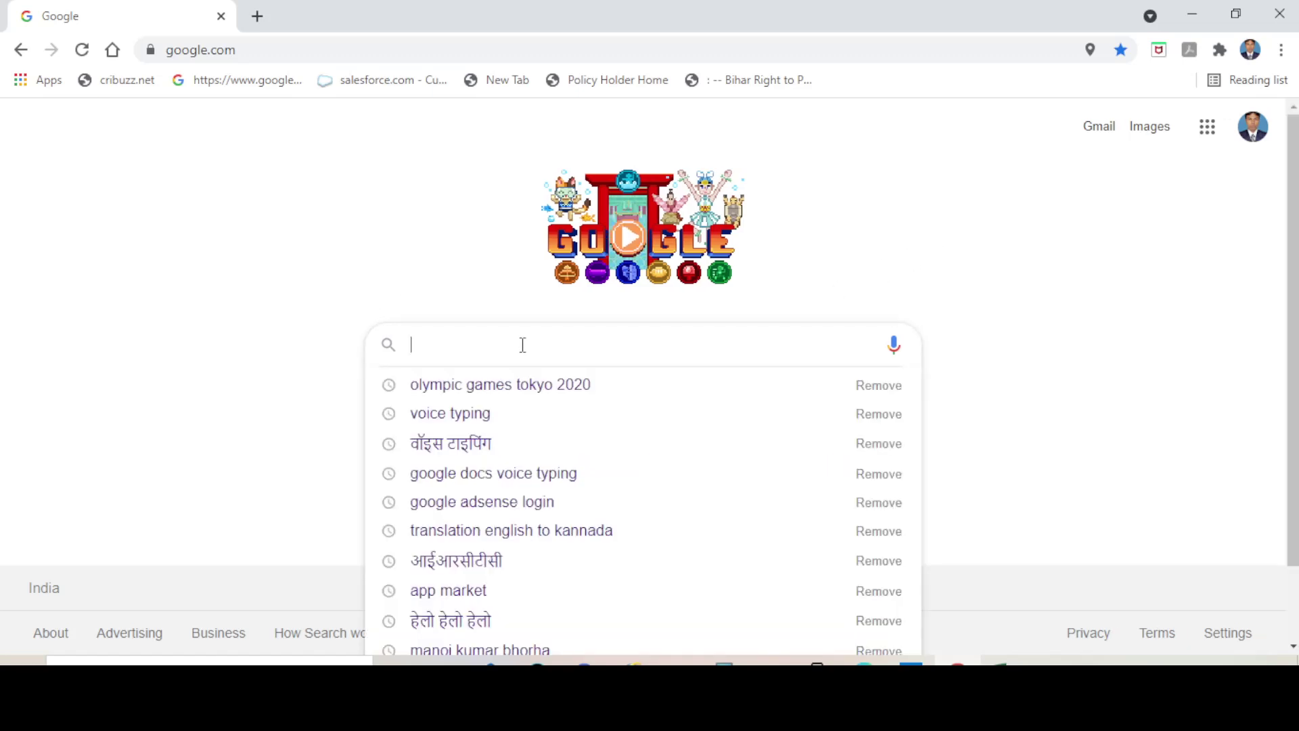
pyautogui.write('goo')
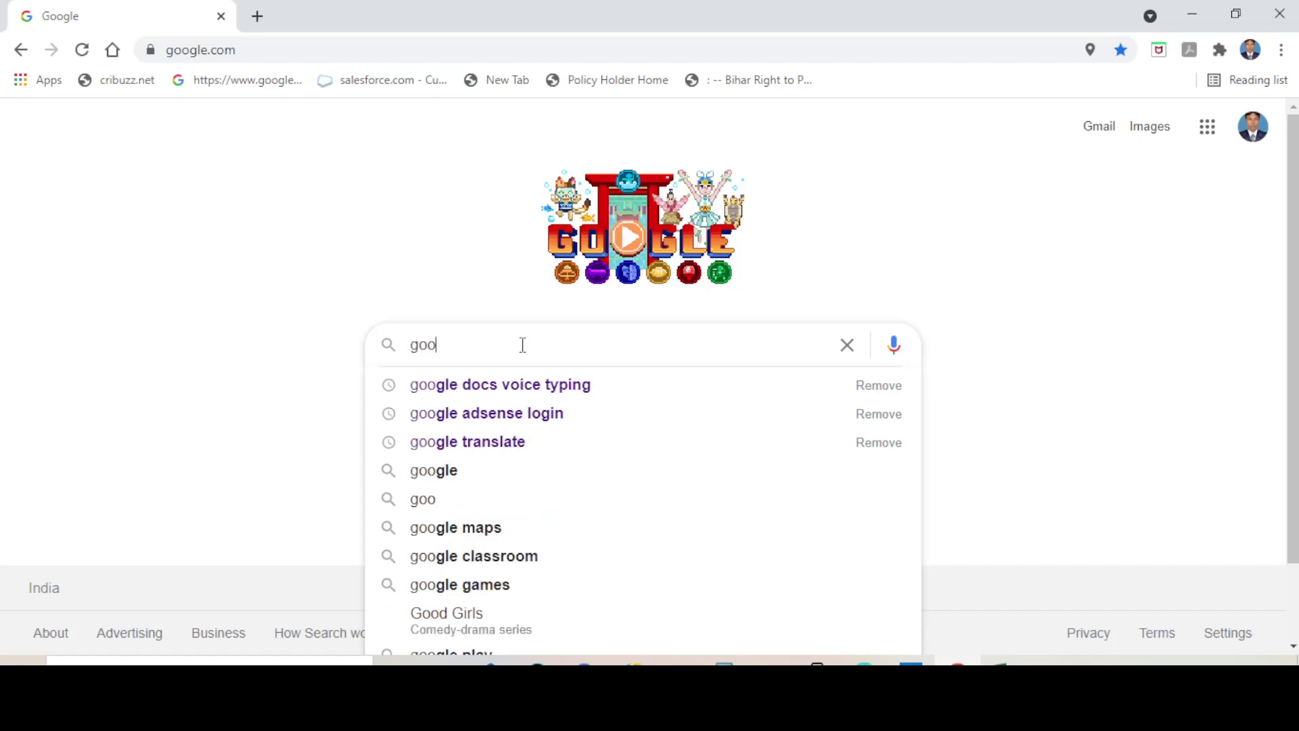
pyautogui.write('gle')
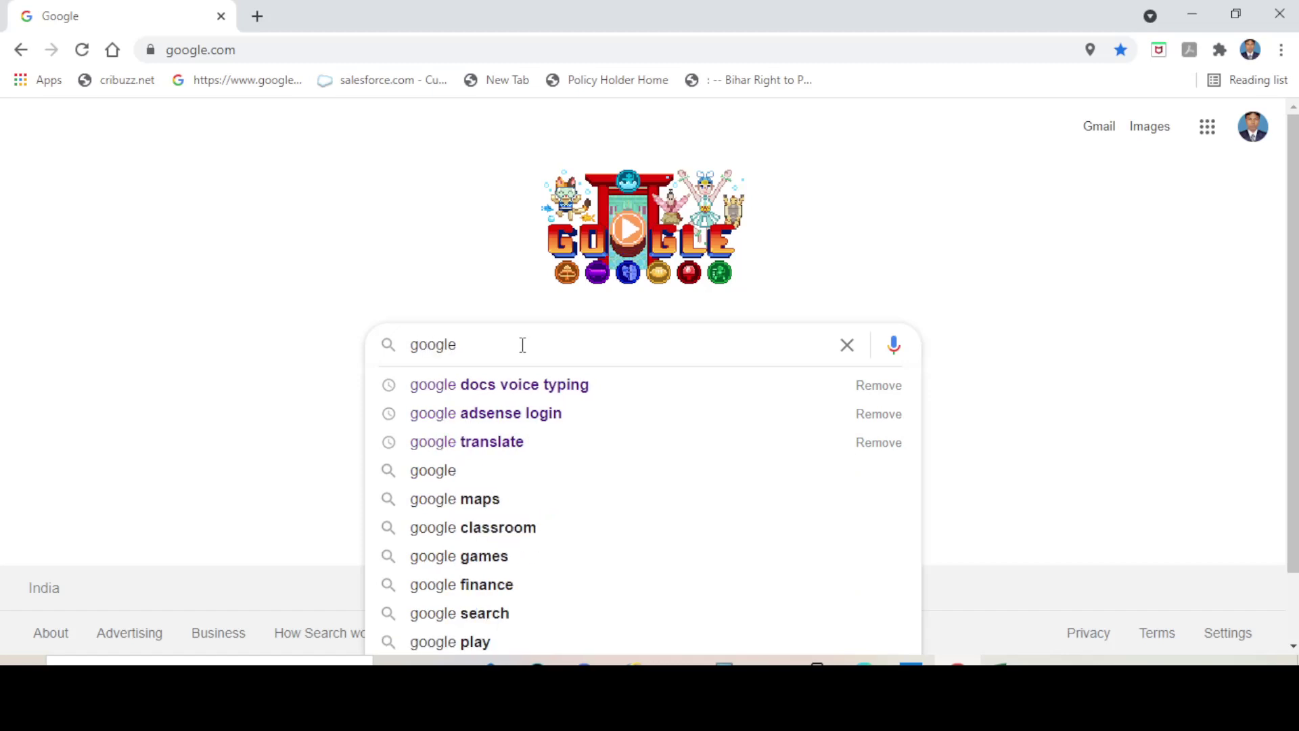
pyautogui.write(' doc')
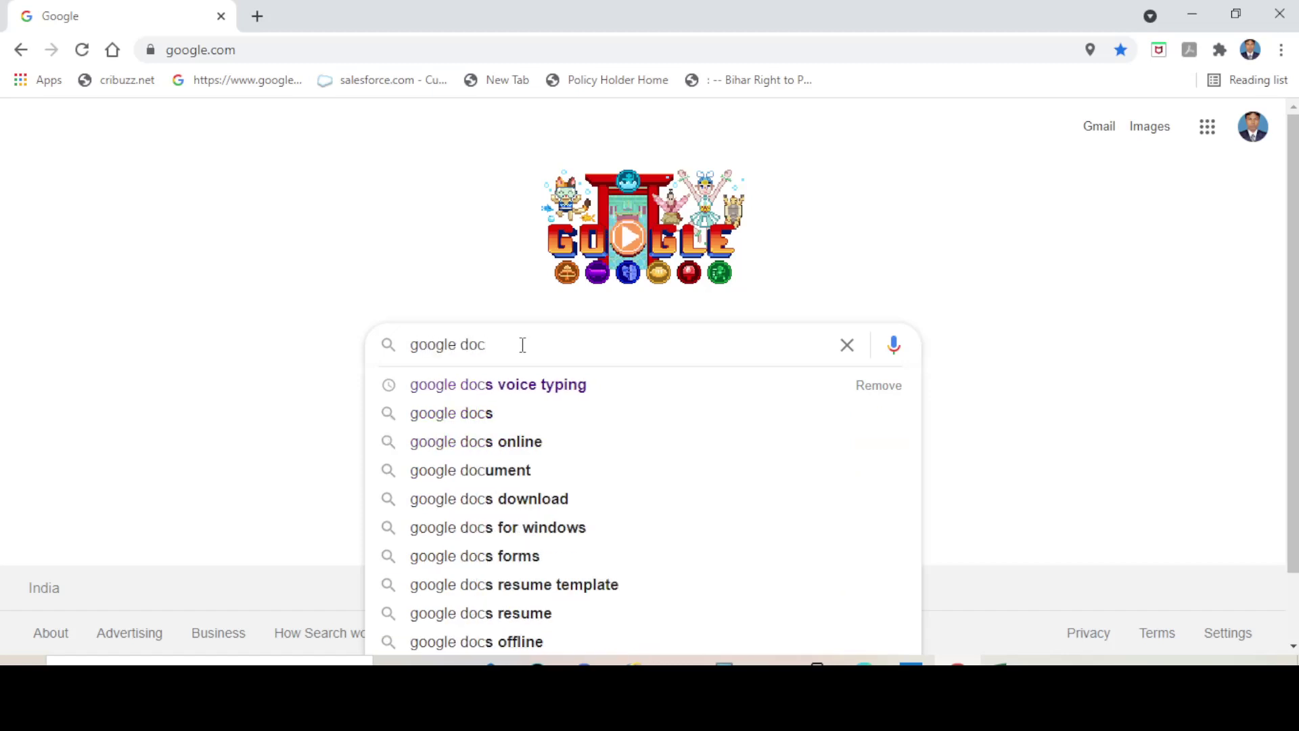
pyautogui.press('Return')
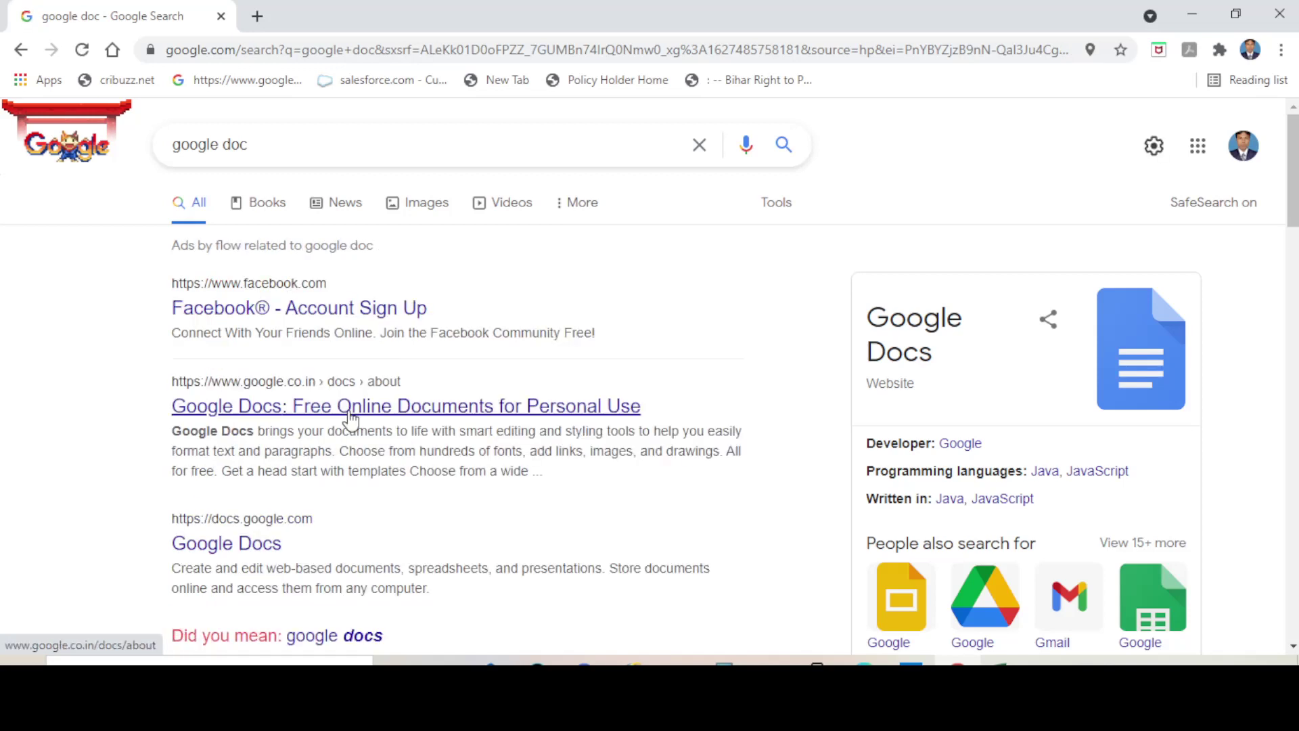
pyautogui.click(359, 409)
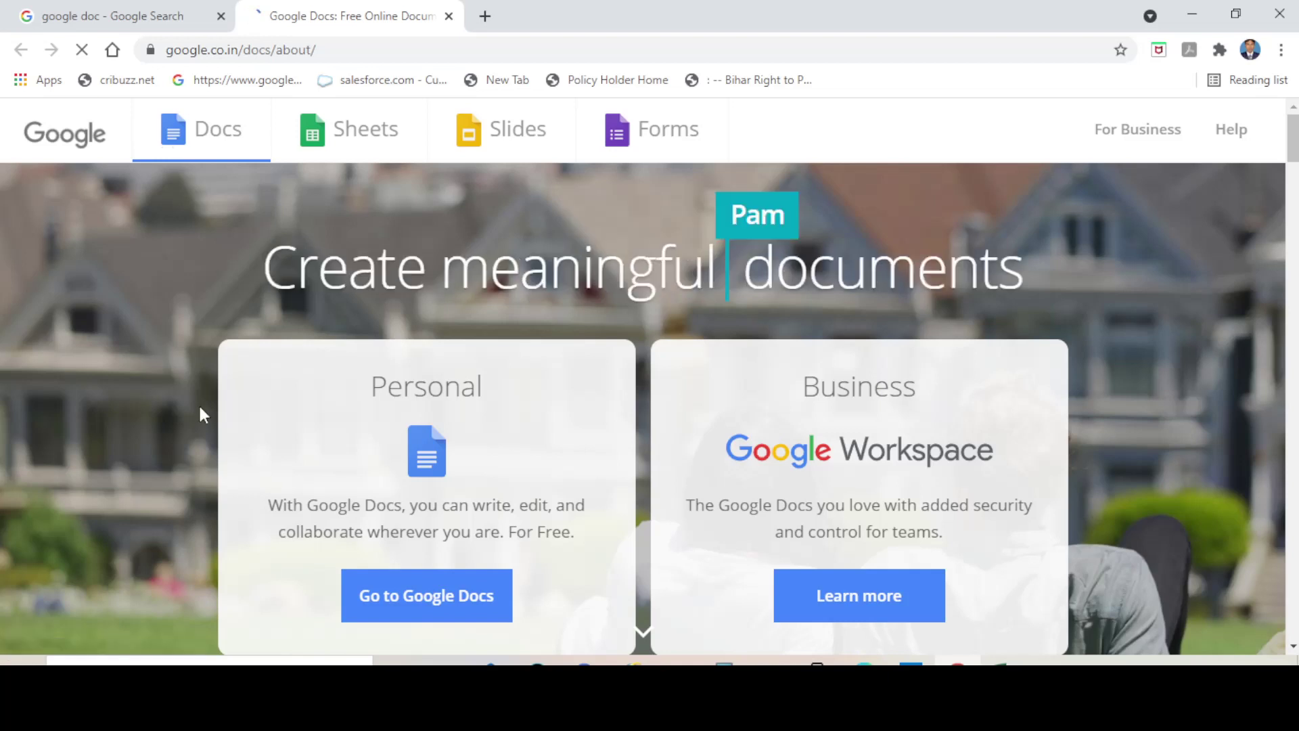
# Use 'Go to Google Docs' to create a new blank Untitled document
pyautogui.click(409, 599)
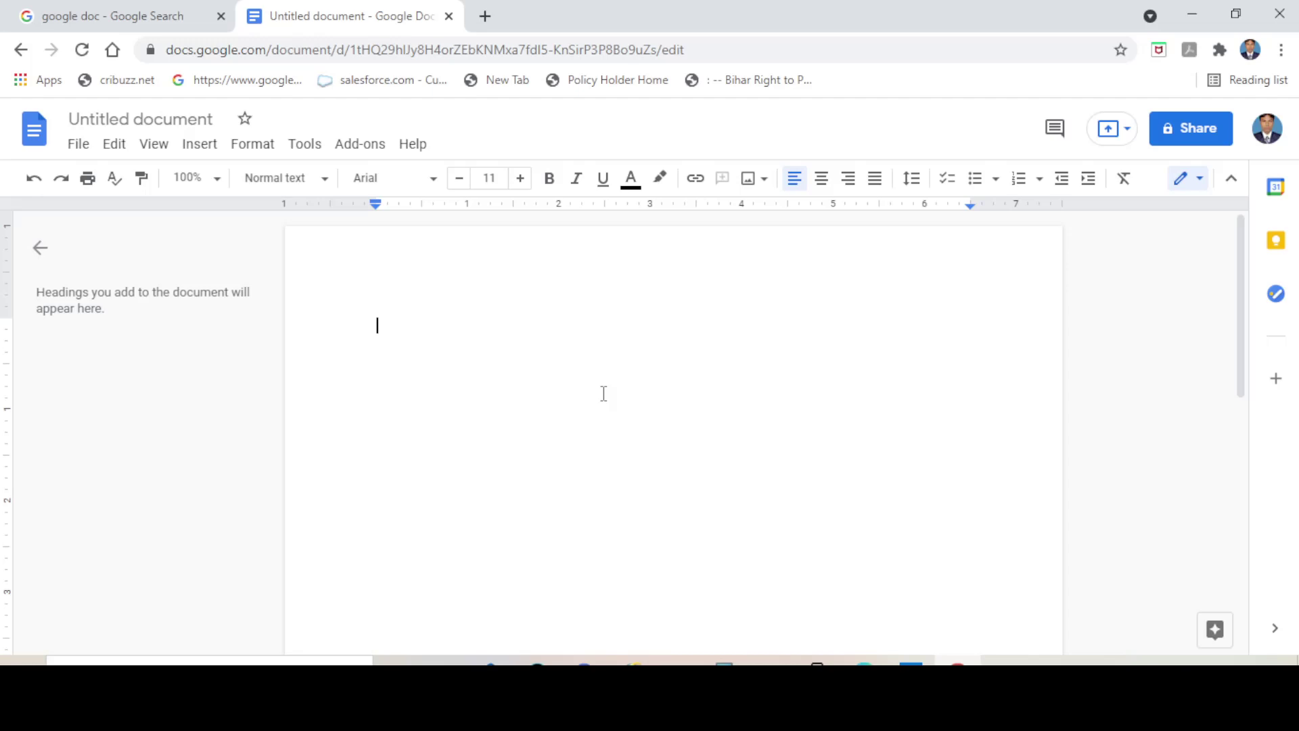
# Turn on Tools > Voice typing so the microphone panel appears, set to English (US)
pyautogui.click(306, 159)
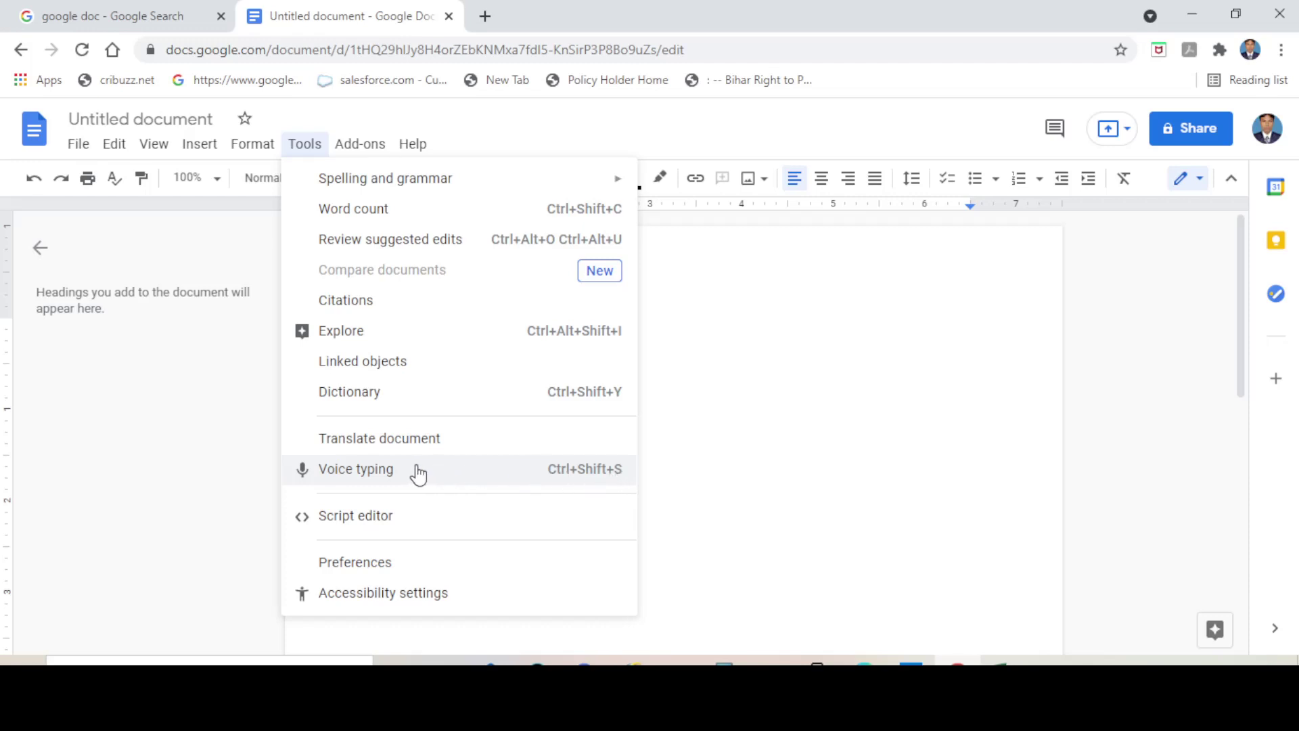
pyautogui.click(378, 470)
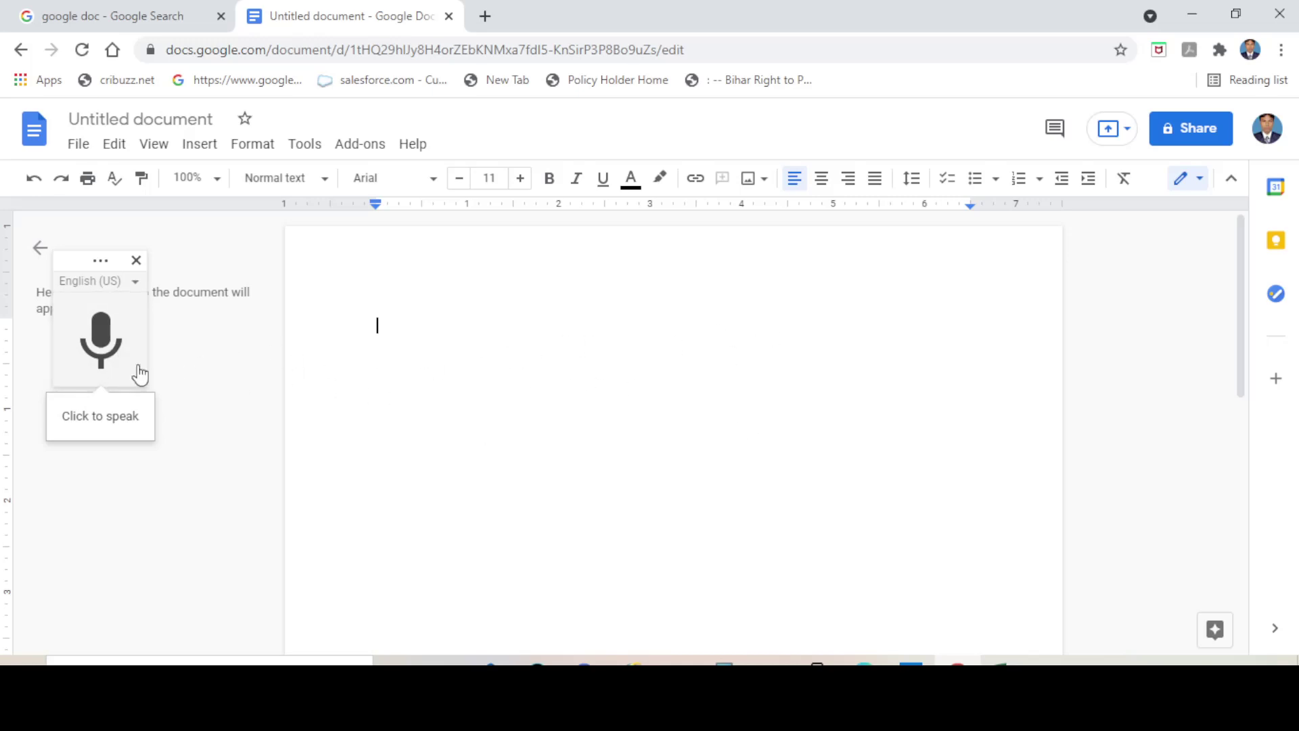
# Dictate a paragraph about typing in Excel, then select the whole paragraph
pyautogui.click(101, 342)
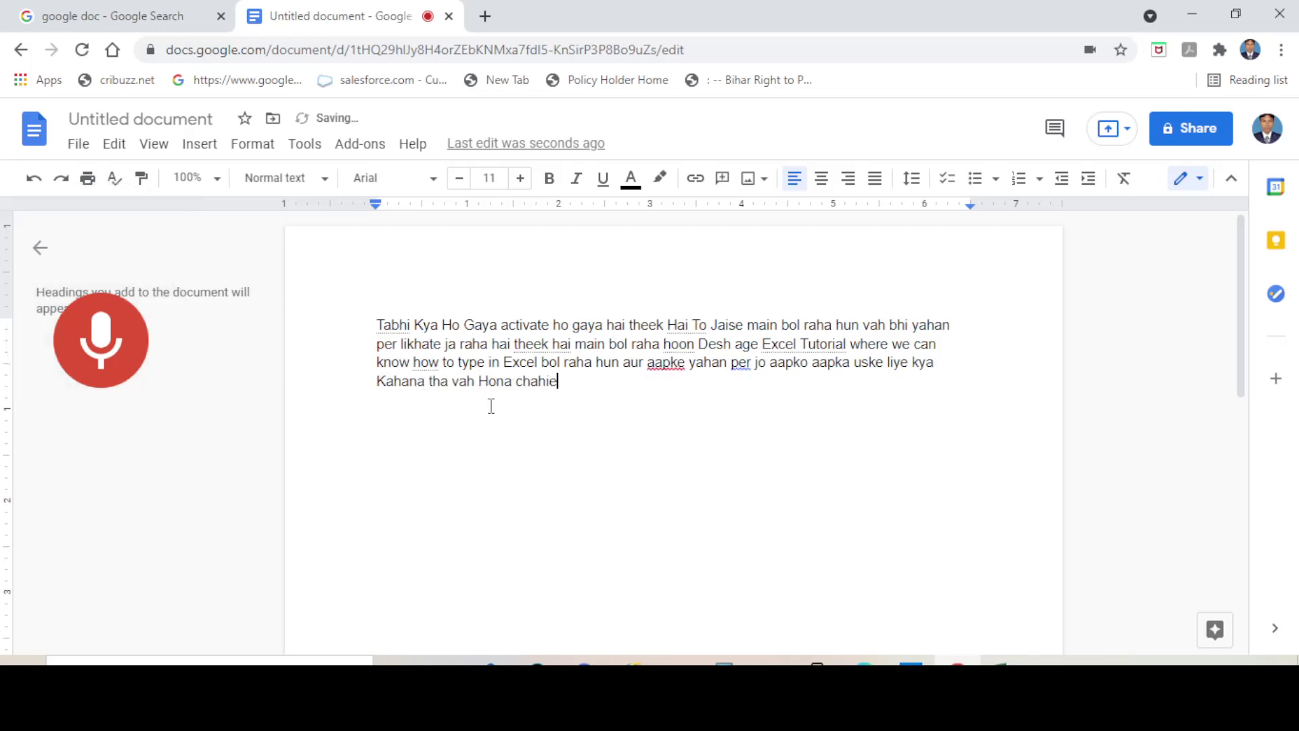
pyautogui.click(106, 351)
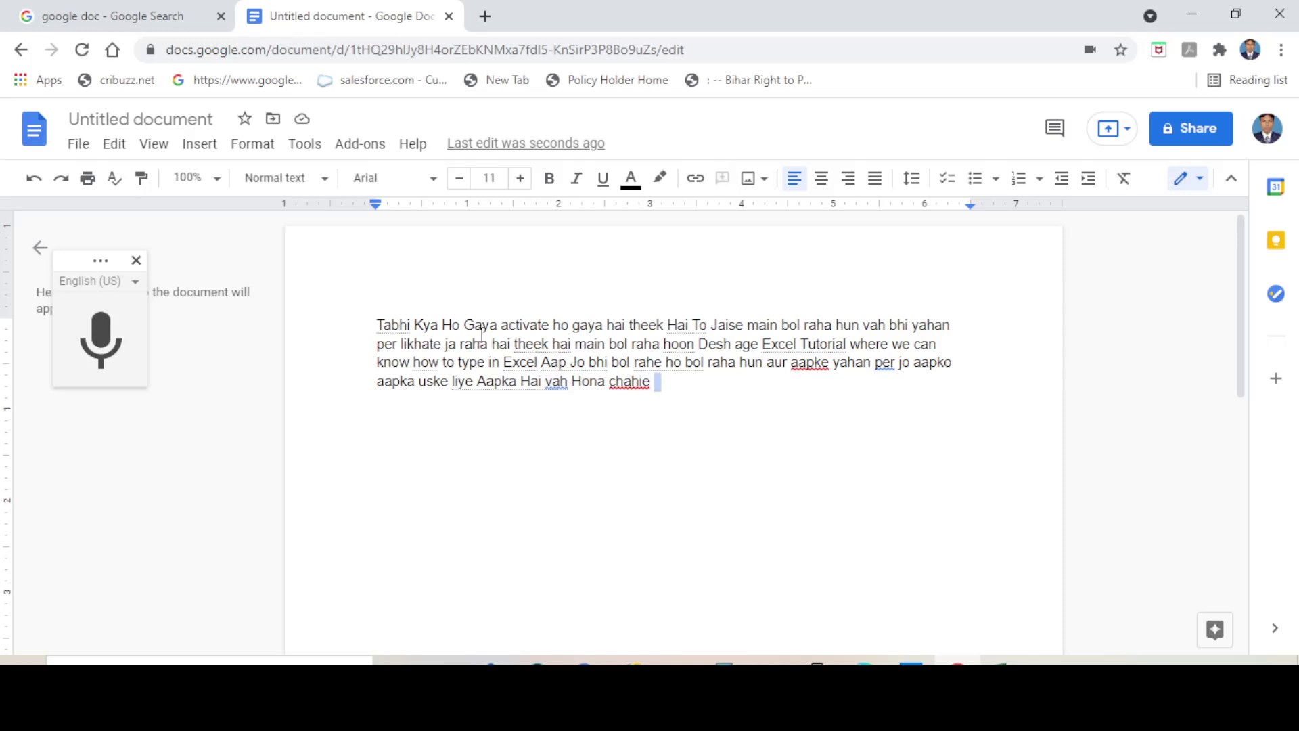
pyautogui.tripleClick(408, 319)
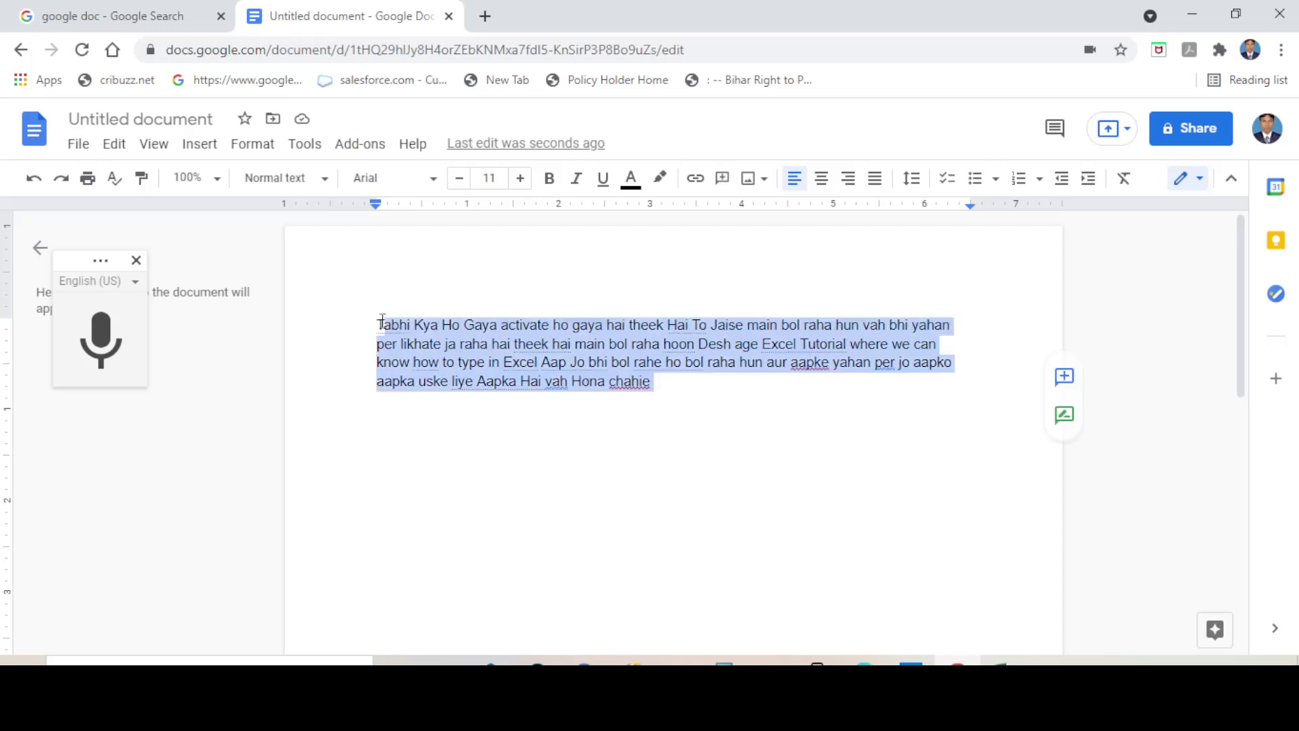
# Copy the dictated paragraph and bring the Excel workbook to the front
pyautogui.rightClick(425, 331)
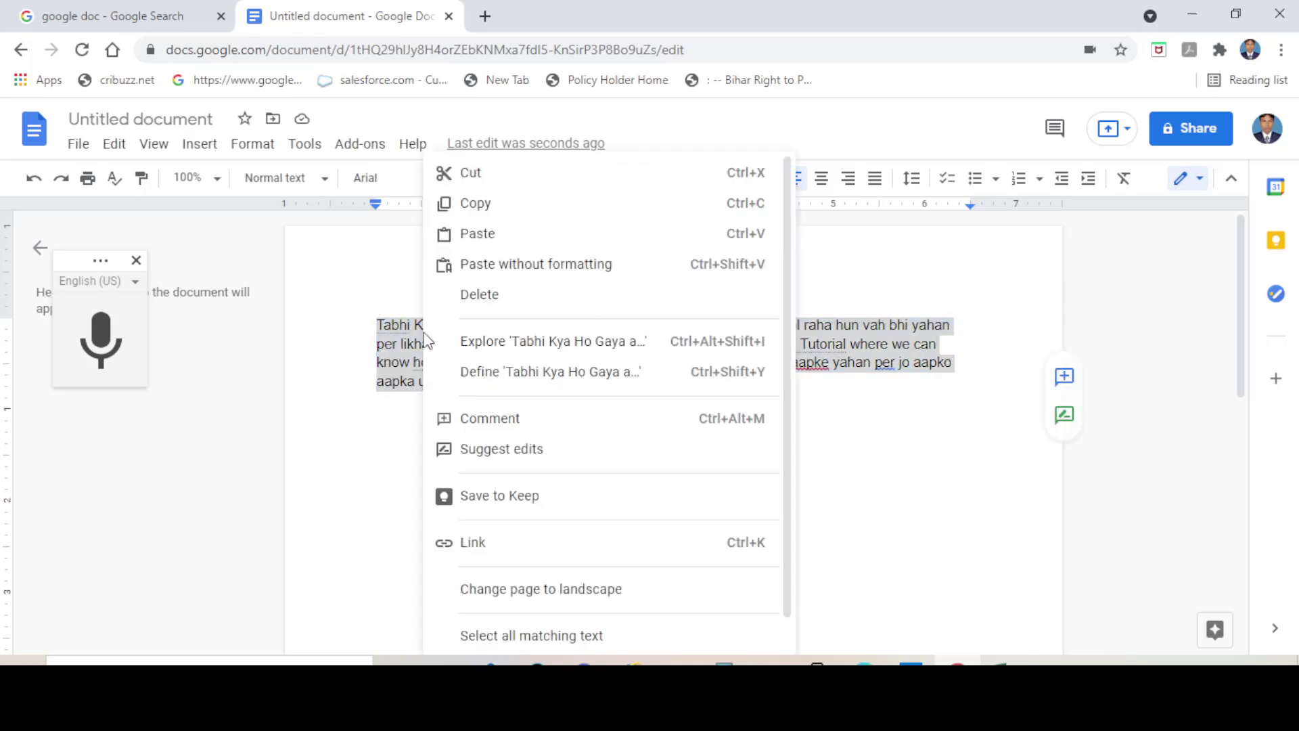
pyautogui.click(519, 212)
pyautogui.click(701, 440)
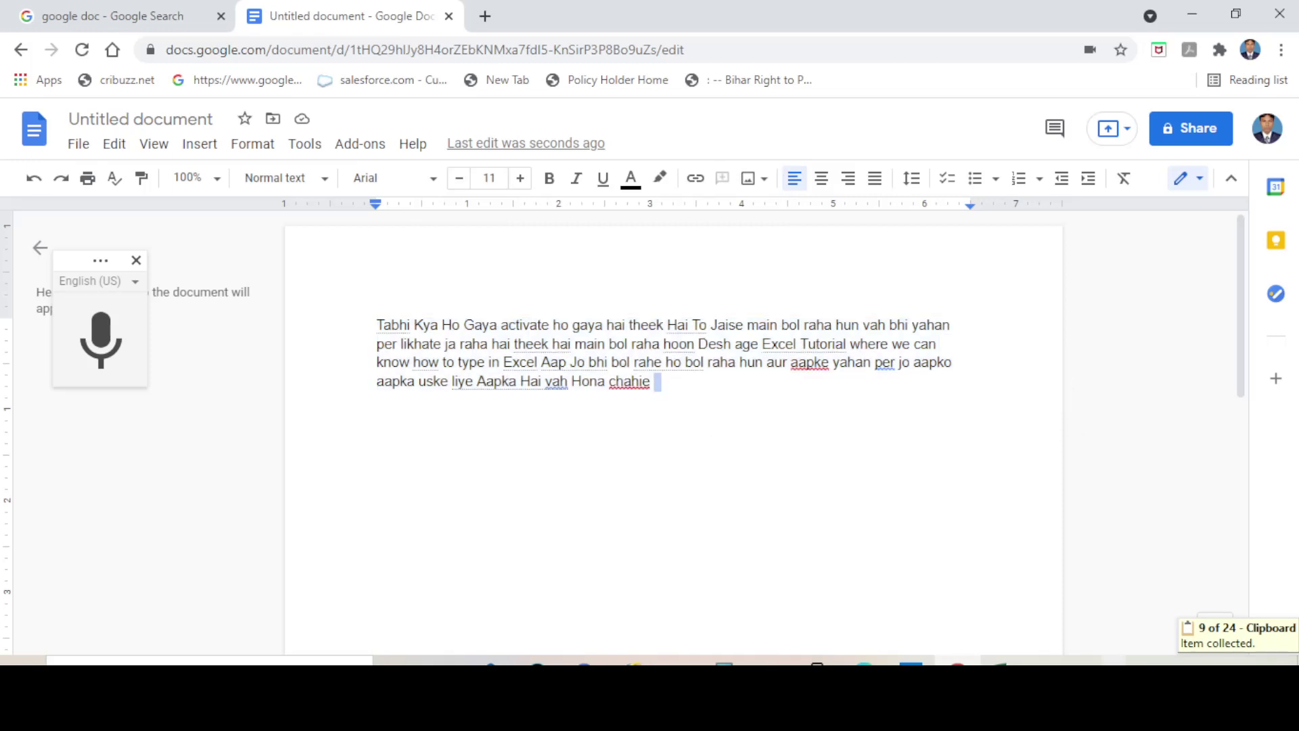
pyautogui.hotkey('alt', 'Tab')
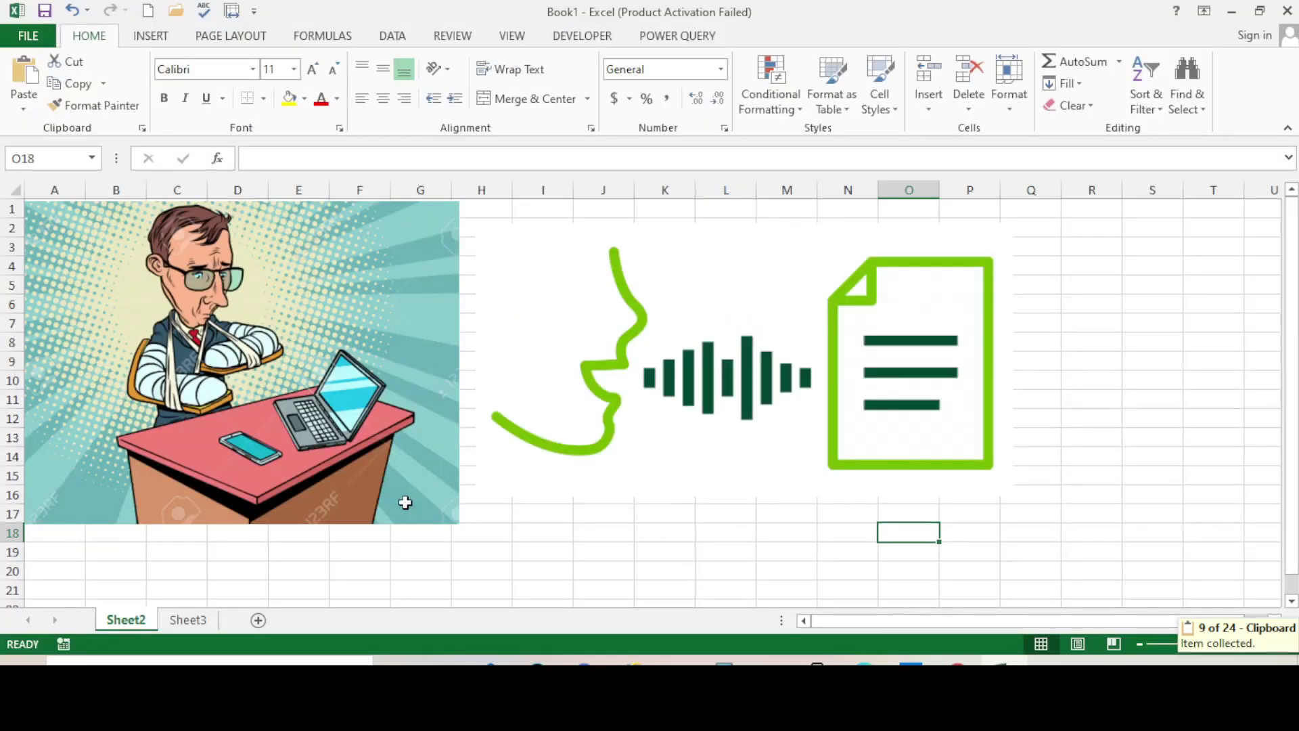
# Paste the dictated paragraph into cell A23 of Sheet2
pyautogui.scroll(-3, 400, 497)
pyautogui.click(56, 457)
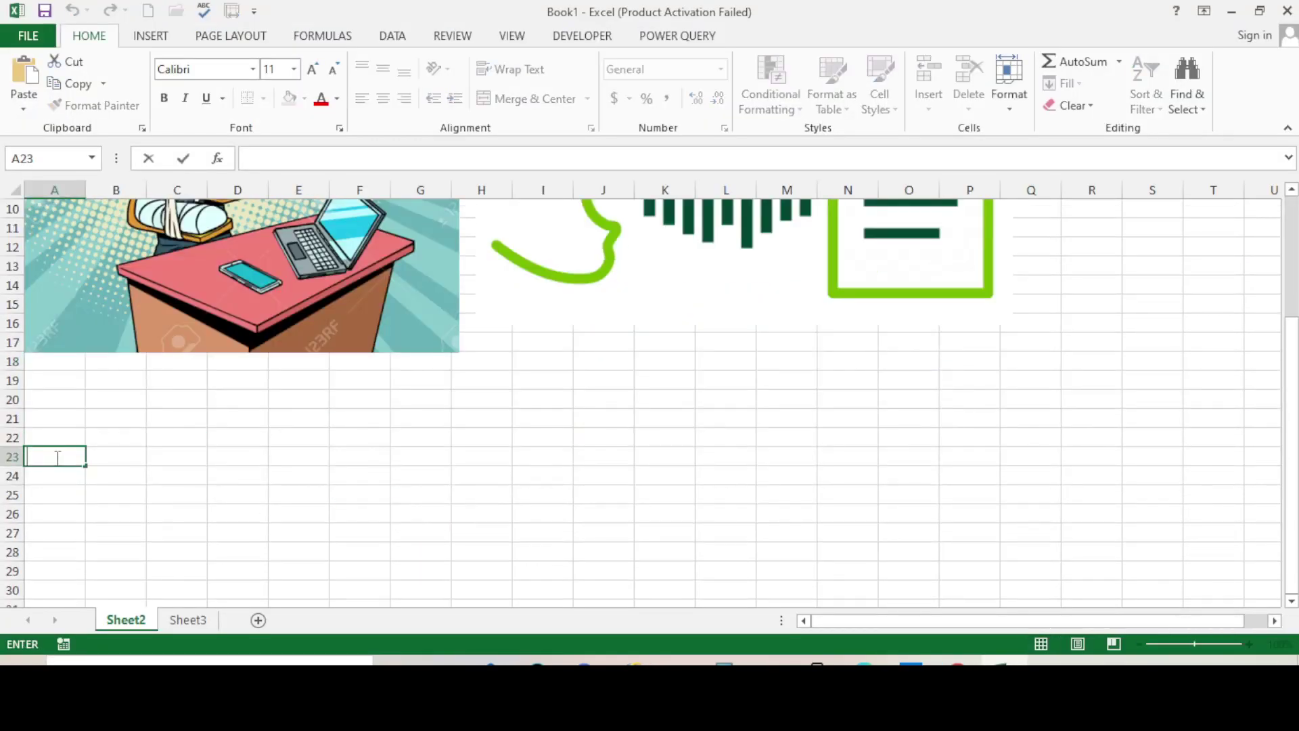
pyautogui.rightClick(57, 458)
pyautogui.click(102, 545)
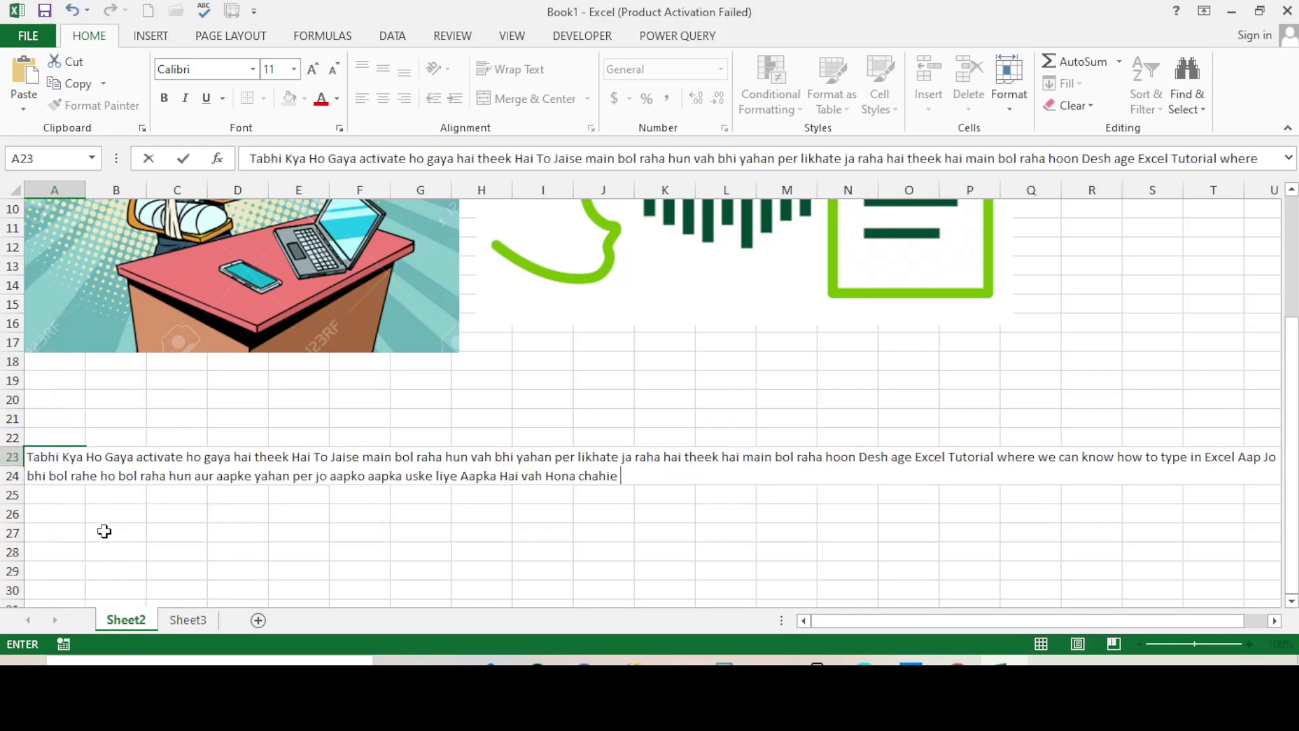
pyautogui.click(634, 554)
# Check cells E23, N23 and B23 to confirm the paragraph is stored only in A23
pyautogui.click(304, 460)
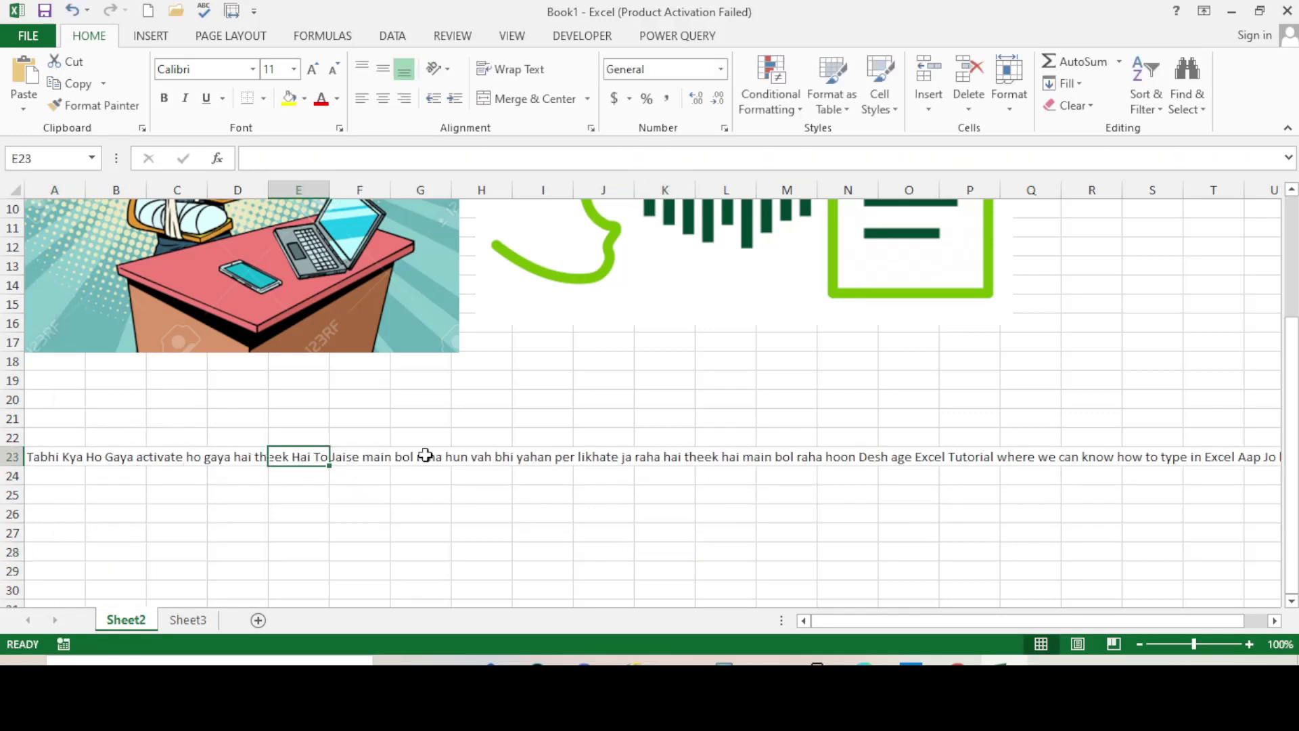
pyautogui.click(830, 459)
pyautogui.scroll(-1, 660, 475)
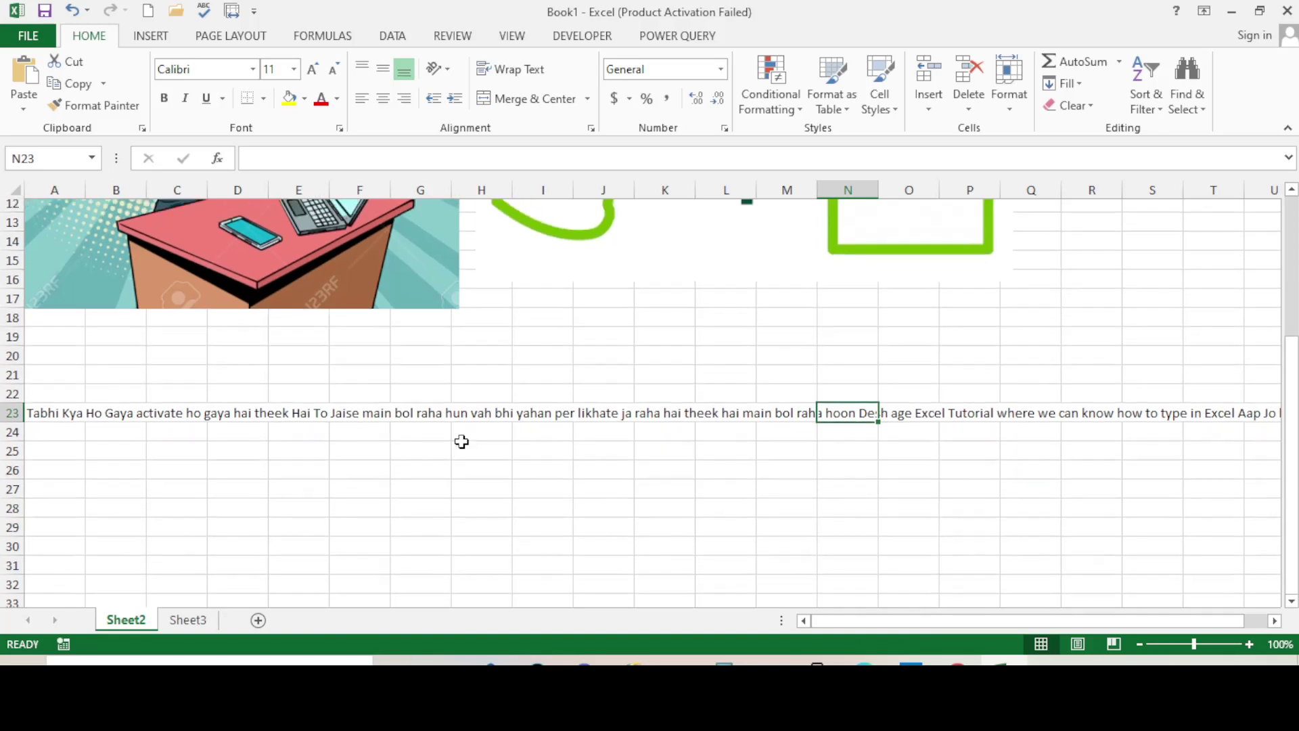
pyautogui.scroll(3, 108, 495)
pyautogui.scroll(-2, 108, 494)
pyautogui.click(95, 456)
pyautogui.click(58, 454)
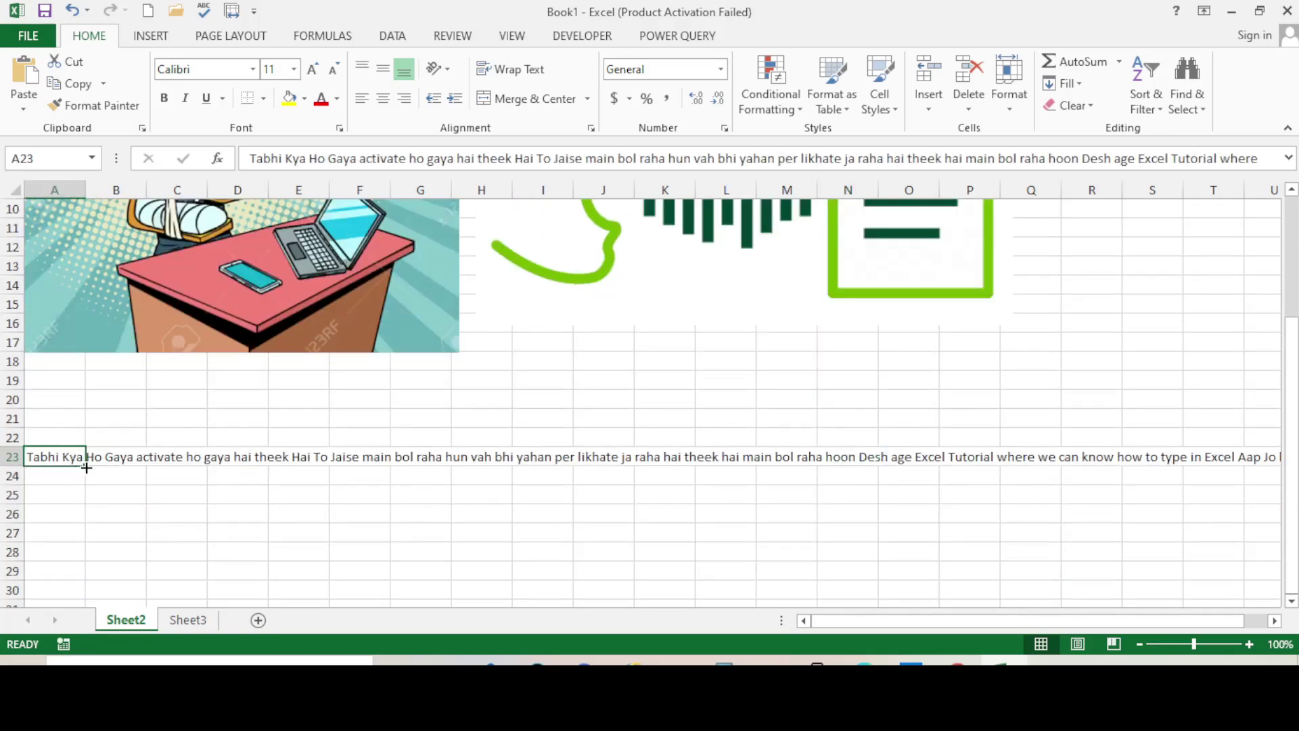
# Click and scroll around the cells below the pasted paragraph on Sheet2
pyautogui.click(1097, 474)
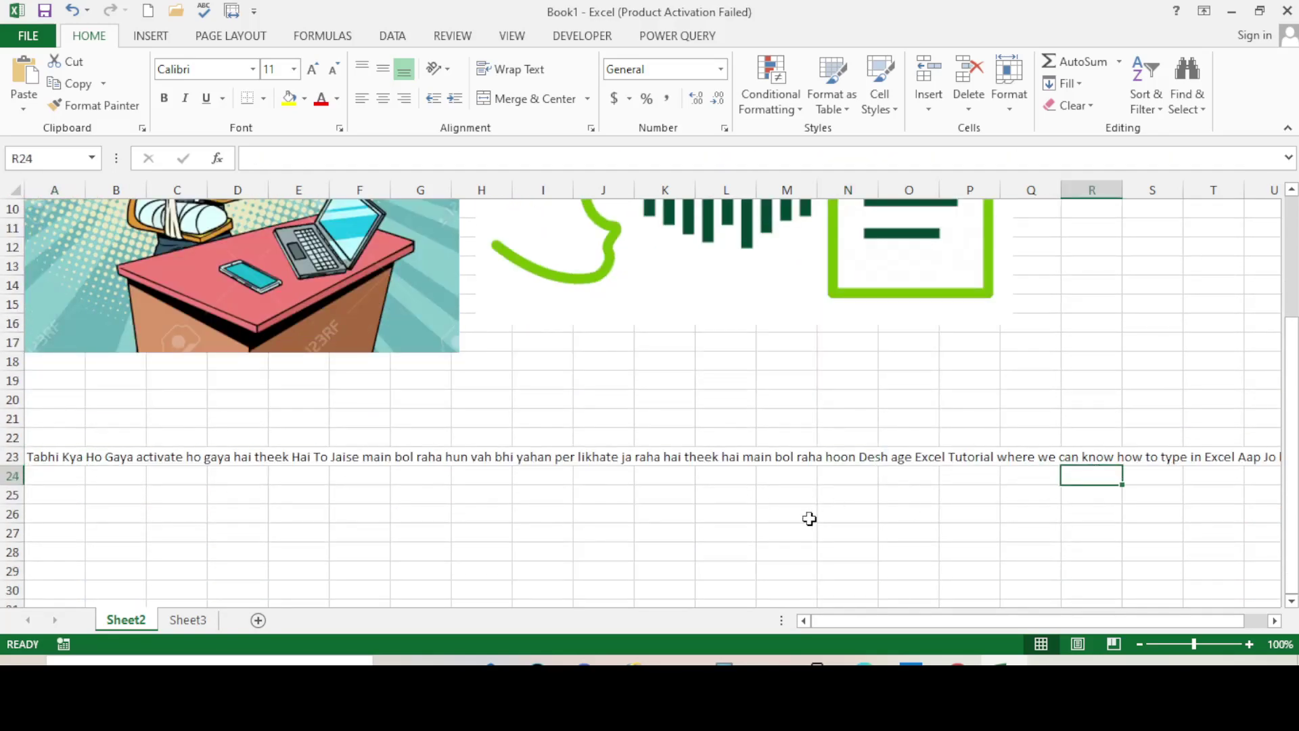
pyautogui.scroll(2, 809, 519)
pyautogui.scroll(-2, 511, 504)
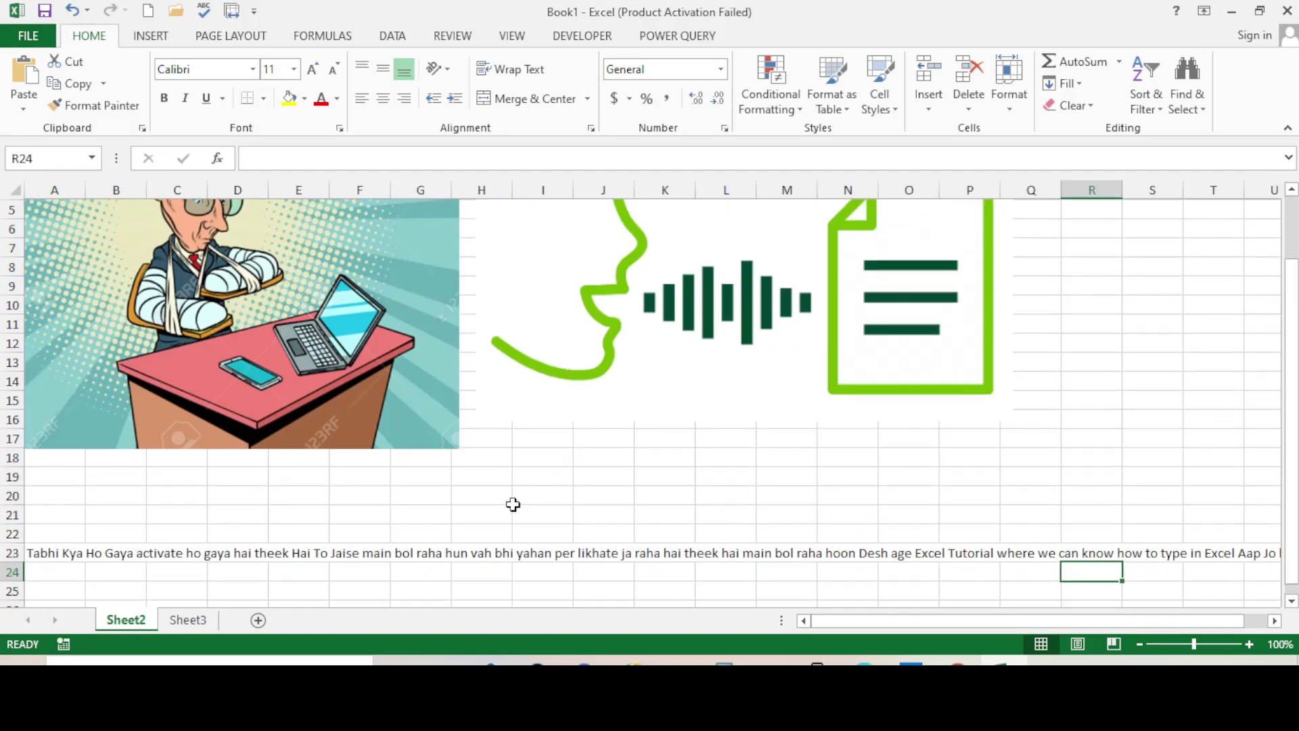
pyautogui.scroll(3, 510, 503)
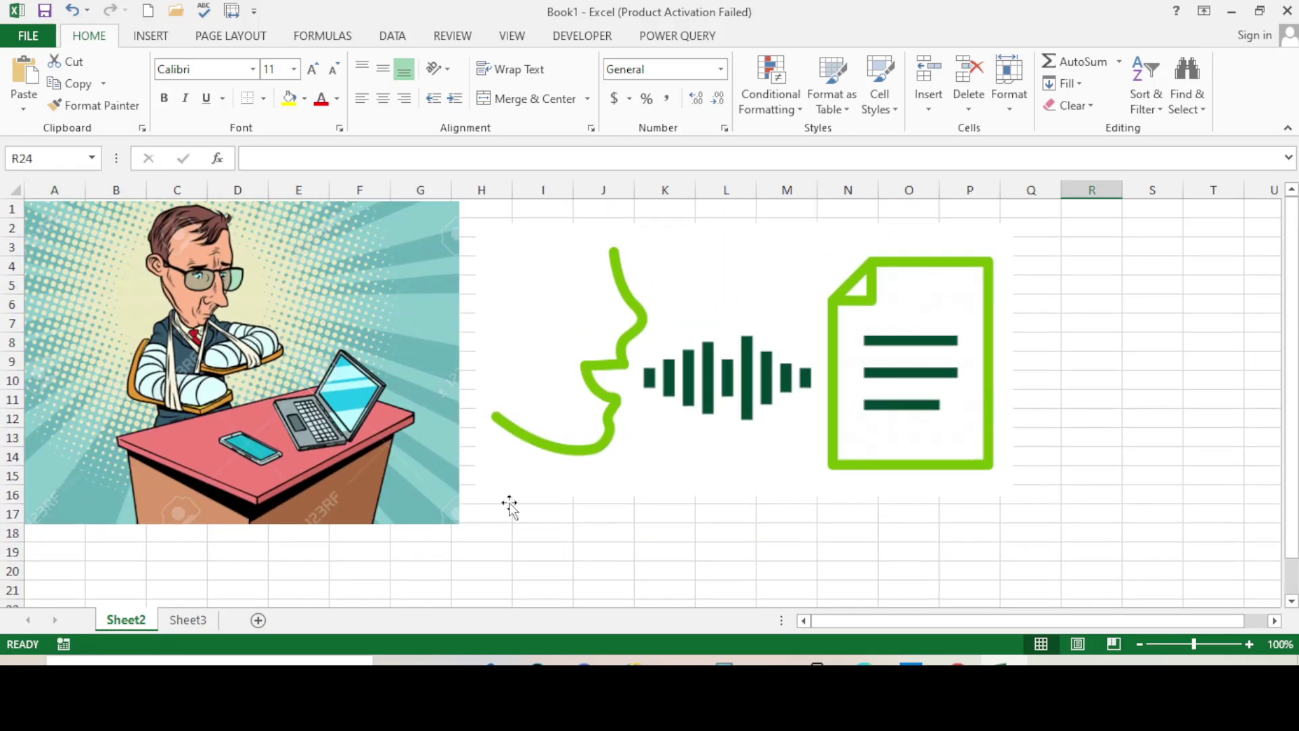
pyautogui.click(71, 569)
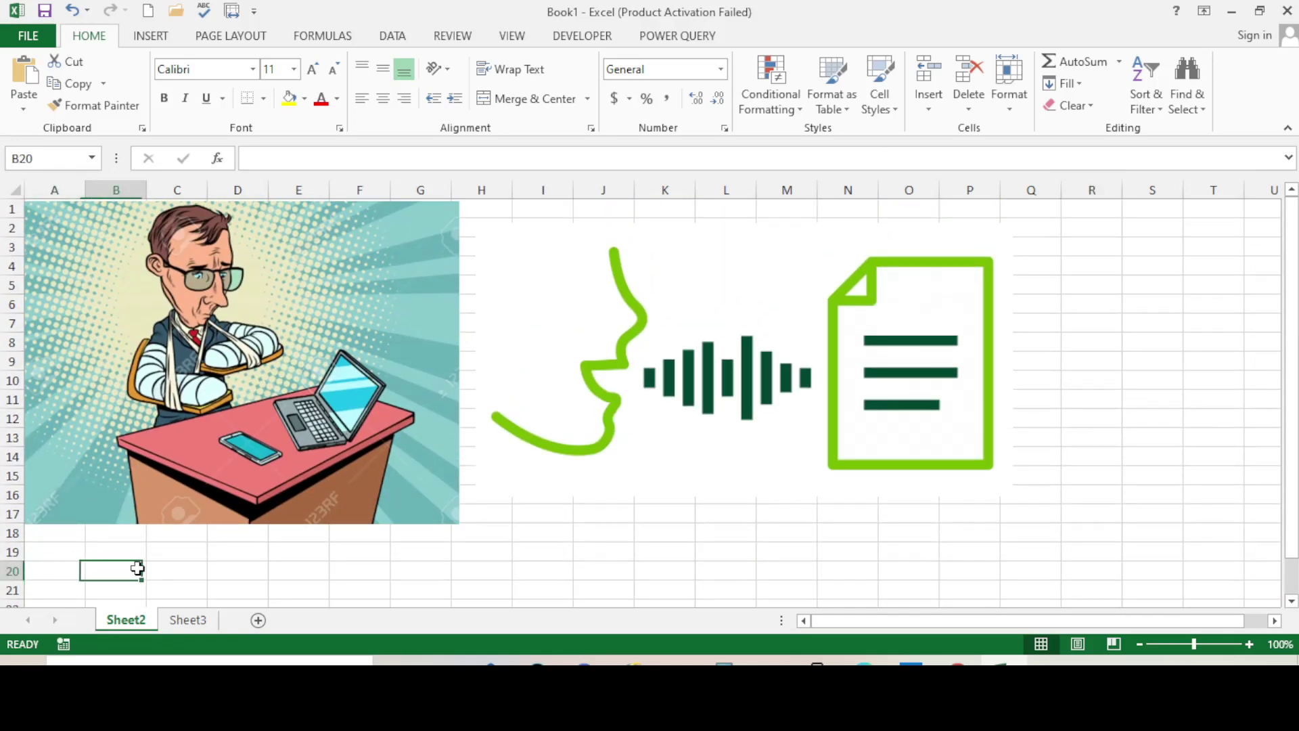
pyautogui.click(312, 589)
pyautogui.scroll(-2, 285, 572)
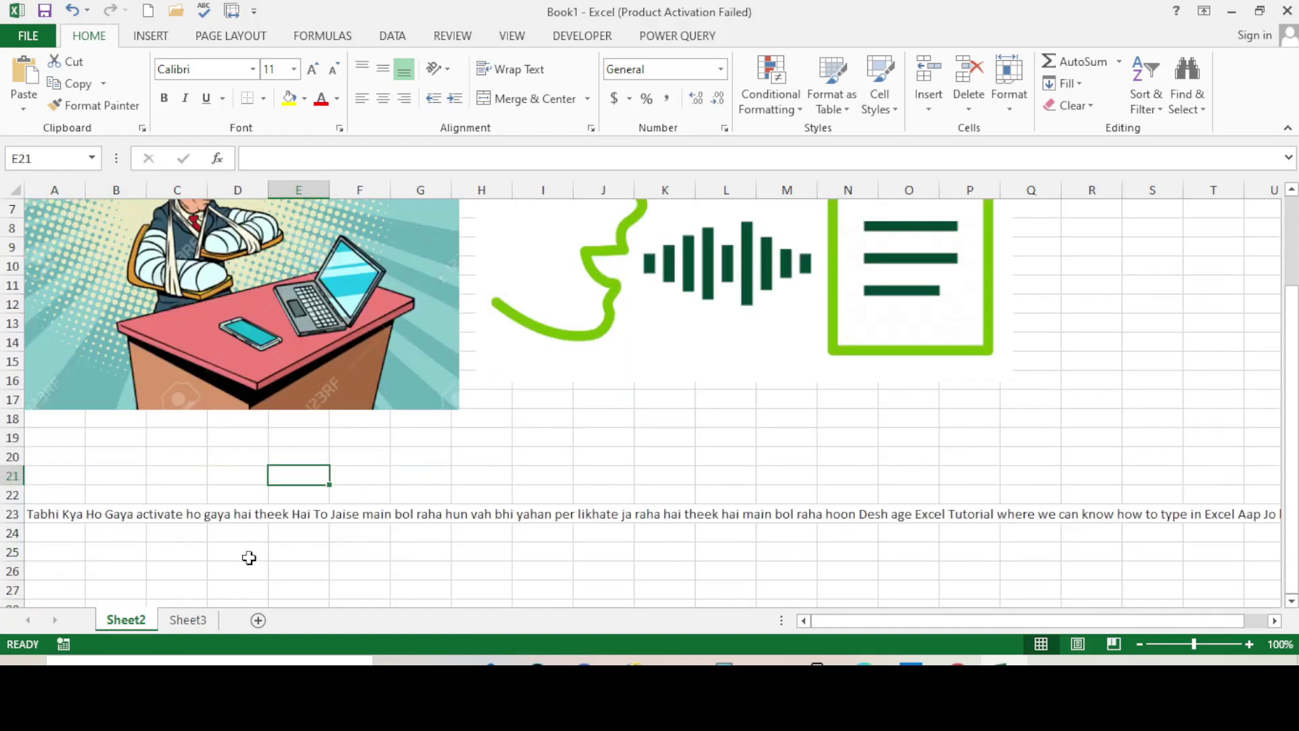
pyautogui.scroll(-2, 183, 540)
pyautogui.click(81, 475)
pyautogui.click(421, 532)
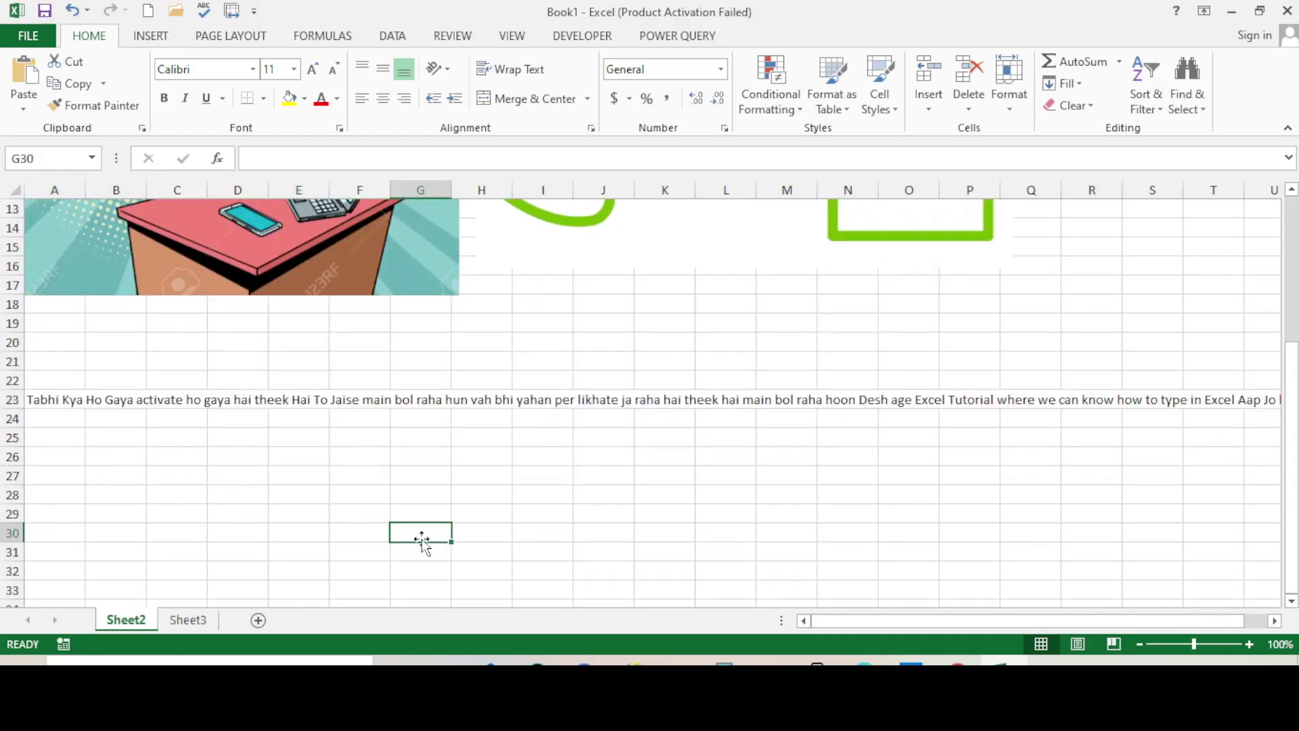
pyautogui.scroll(3, 421, 535)
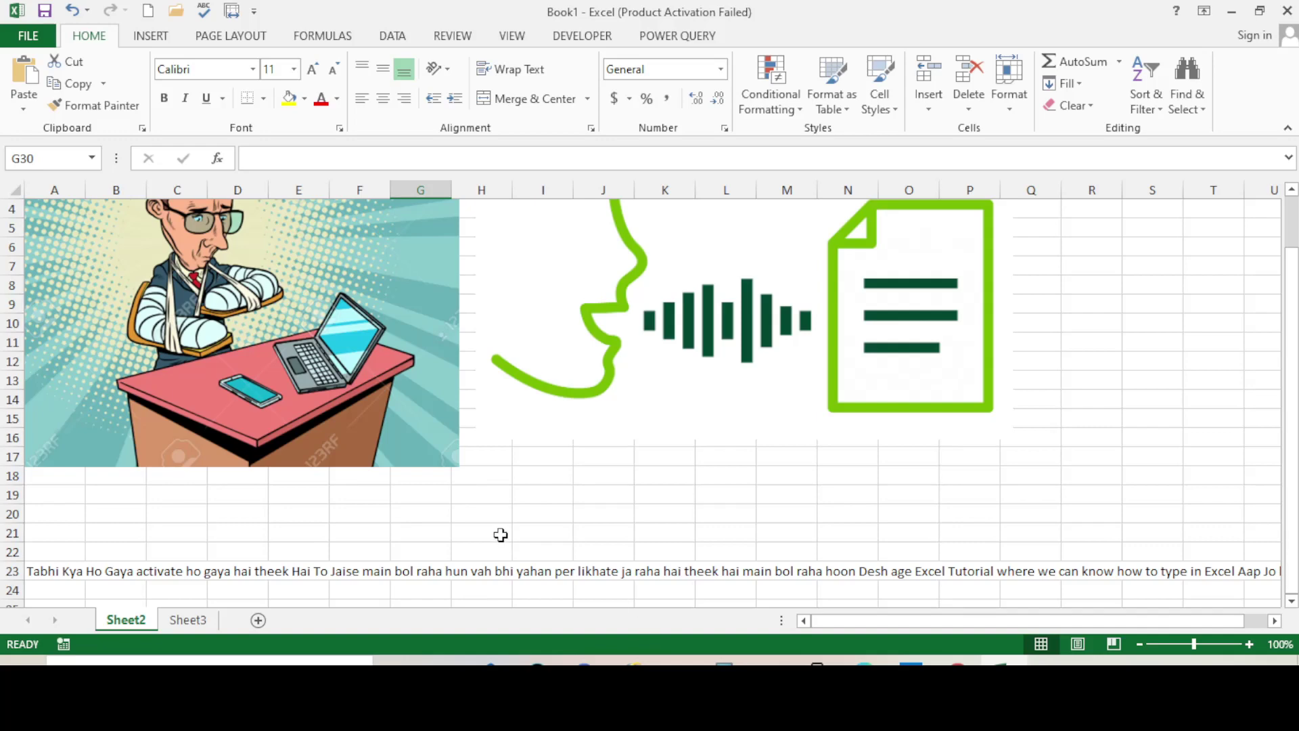
pyautogui.scroll(1, 499, 534)
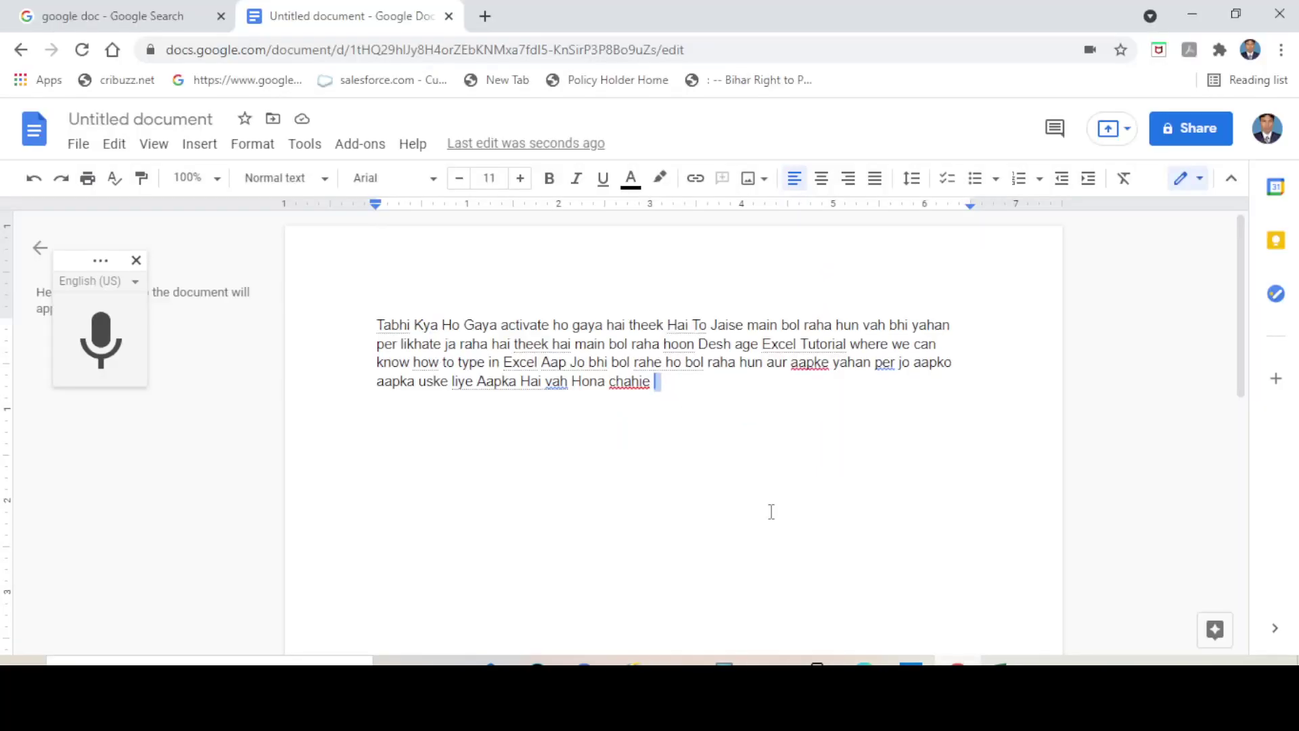
# Select all the dictated text on the Google Docs page and delete it
pyautogui.hotkey('ctrl', 'a')
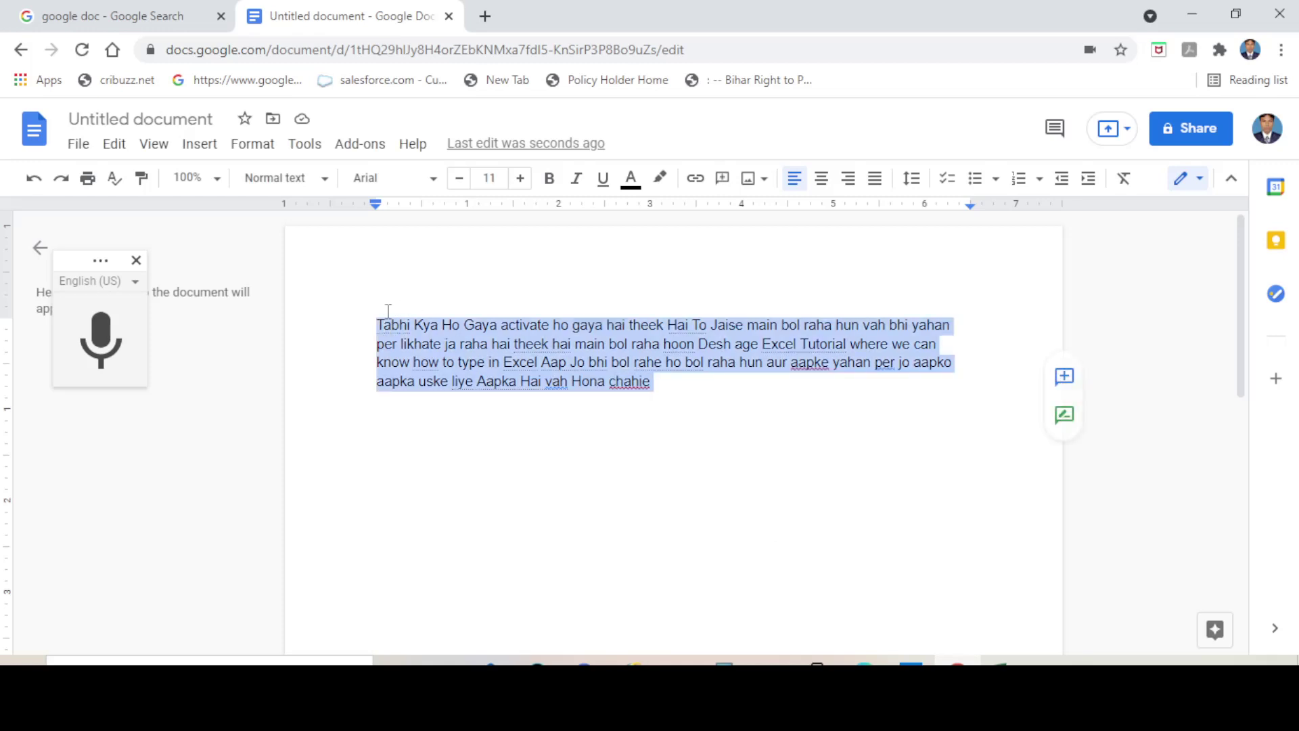
pyautogui.press('Delete')
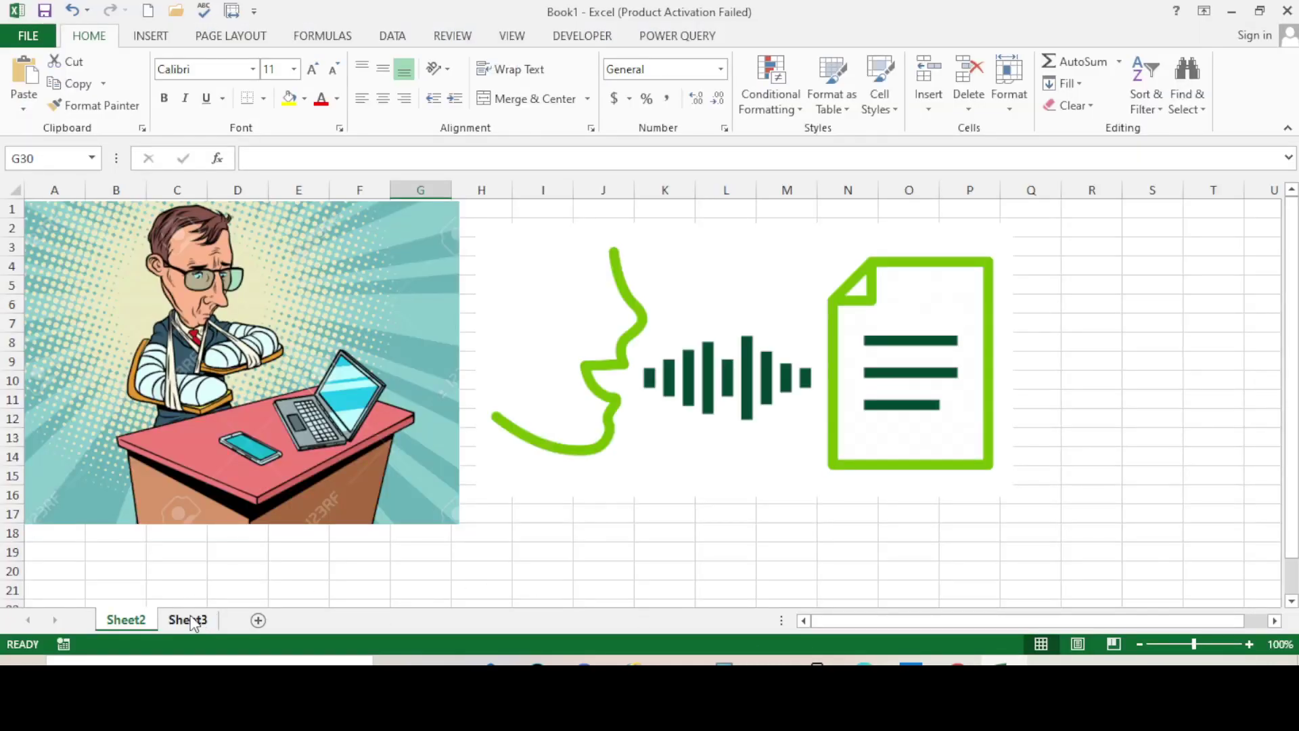
# Click several cells around row 20 on Sheet2
pyautogui.click(197, 572)
pyautogui.click(101, 569)
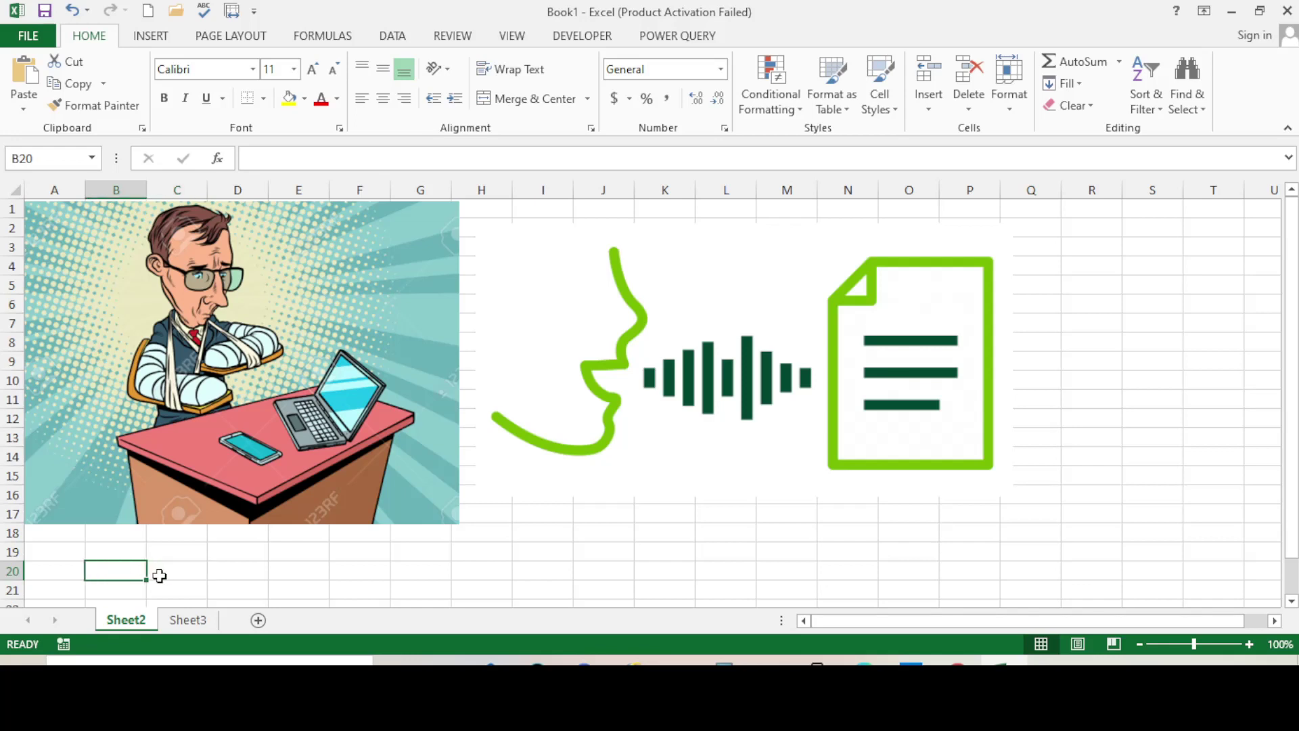
pyautogui.click(255, 575)
pyautogui.click(320, 587)
pyautogui.click(576, 588)
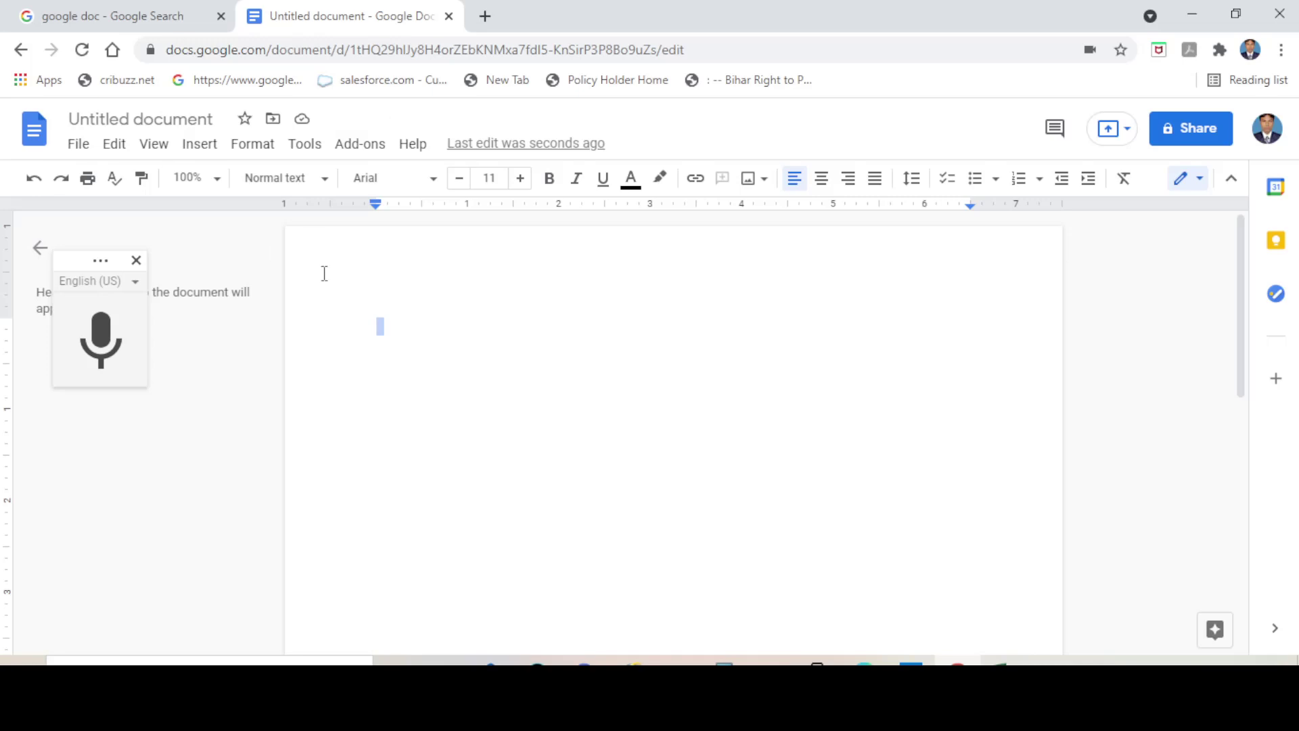
# Insert a 4 x 4 table into the blank document via Insert > Table
pyautogui.click(447, 332)
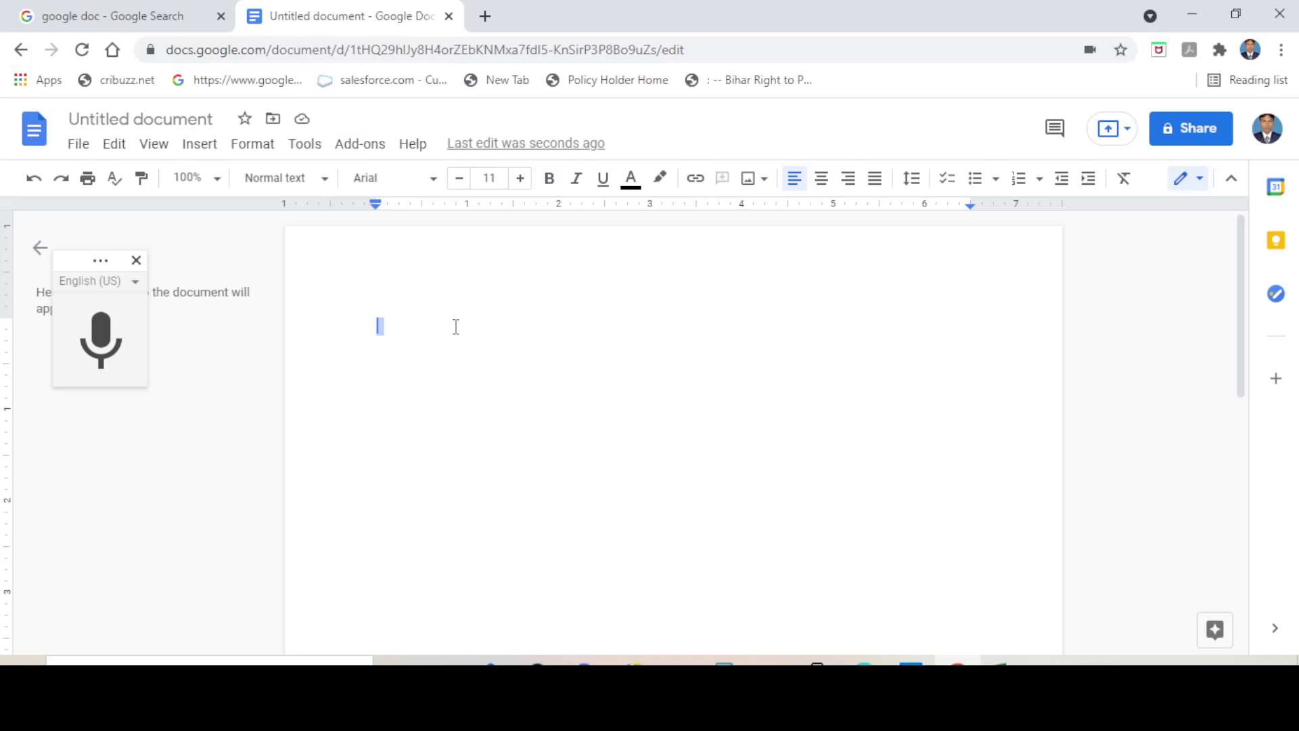
pyautogui.click(199, 148)
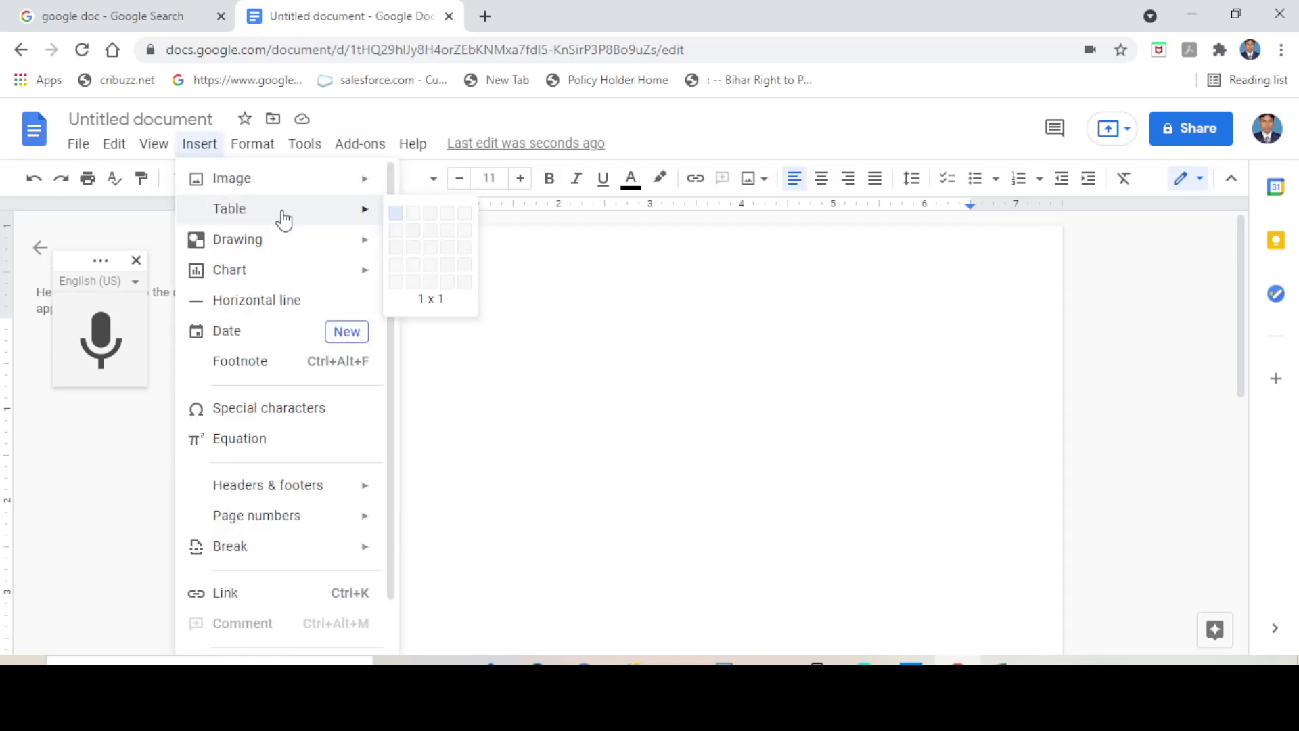
pyautogui.moveTo(229, 208)
pyautogui.click(446, 270)
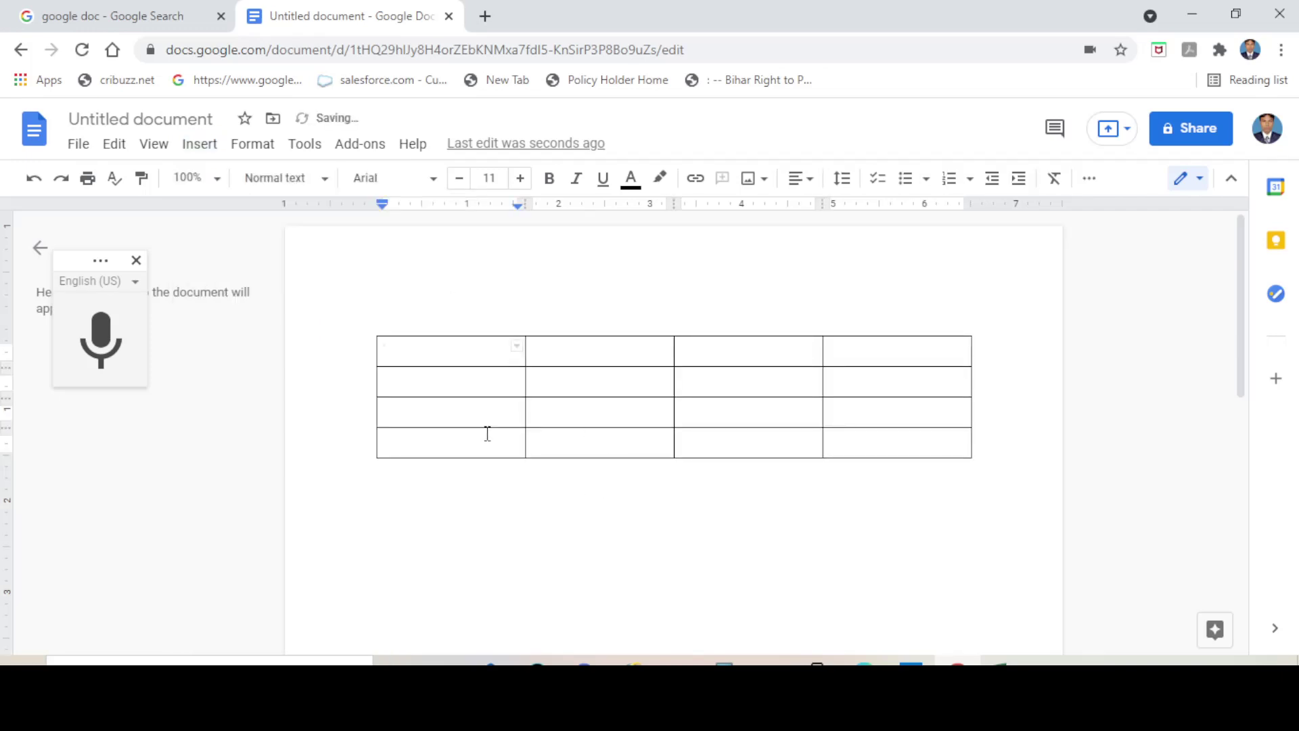
# Click through the new table's cells and place the caret in the first cell
pyautogui.click(715, 538)
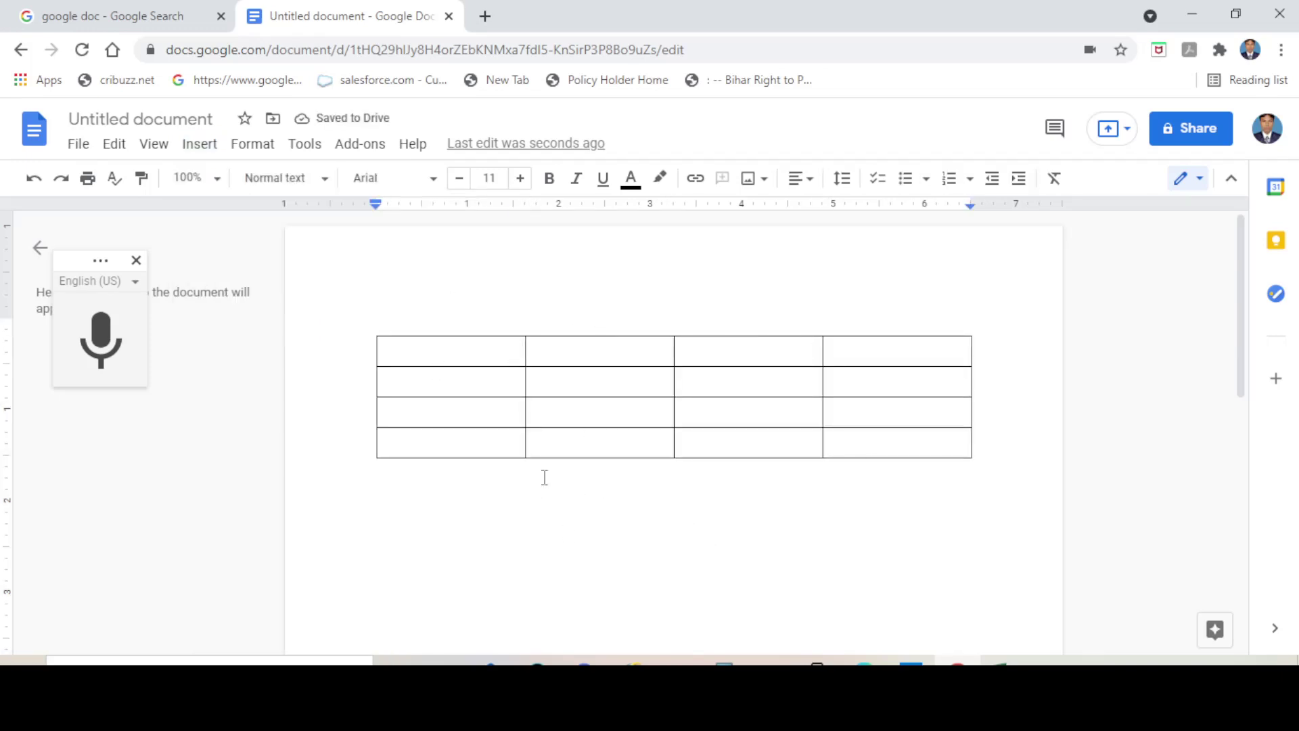
pyautogui.click(460, 355)
pyautogui.click(630, 349)
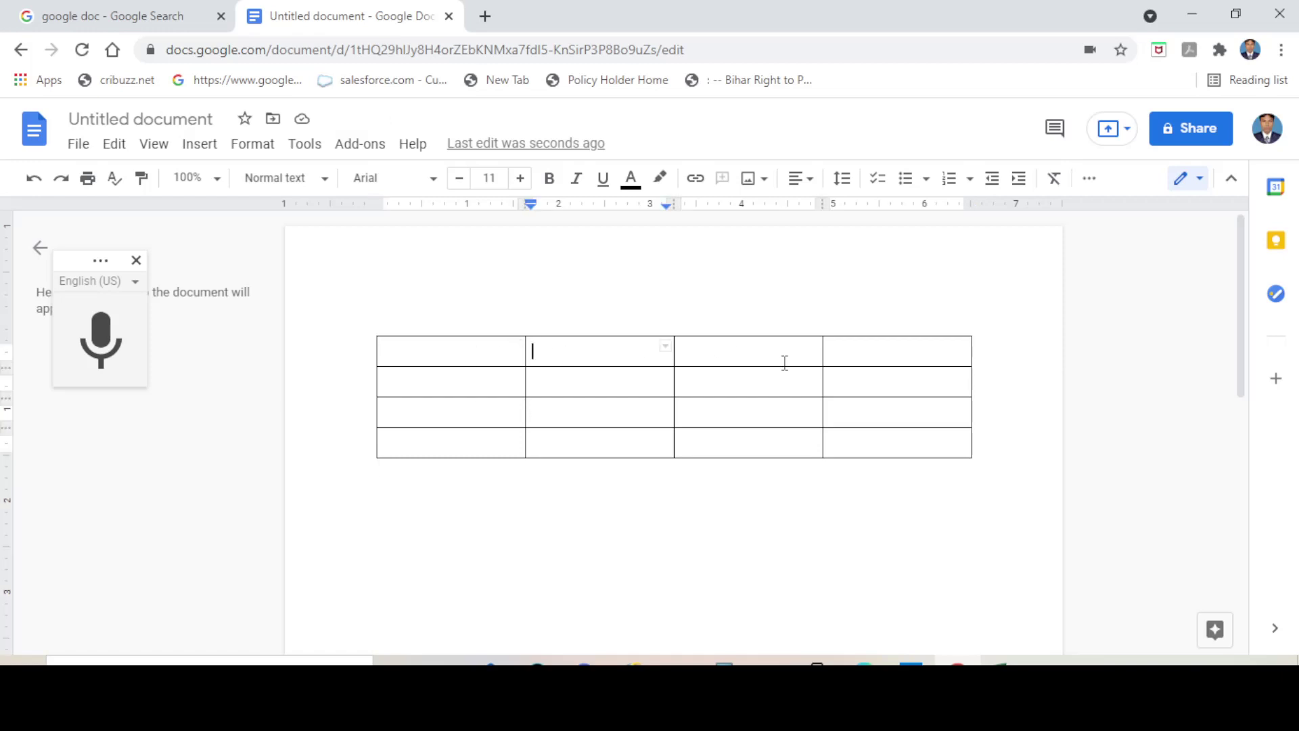
pyautogui.click(882, 358)
pyautogui.click(884, 380)
pyautogui.click(865, 470)
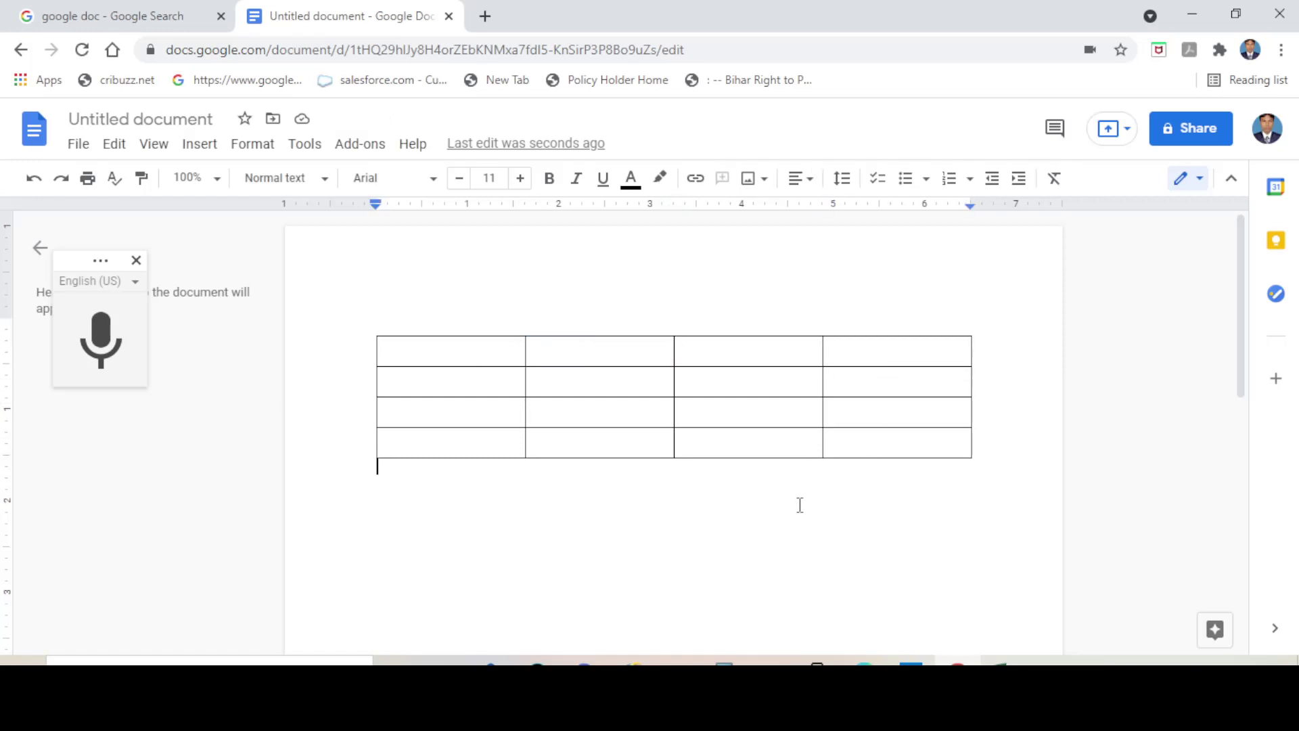
pyautogui.click(446, 356)
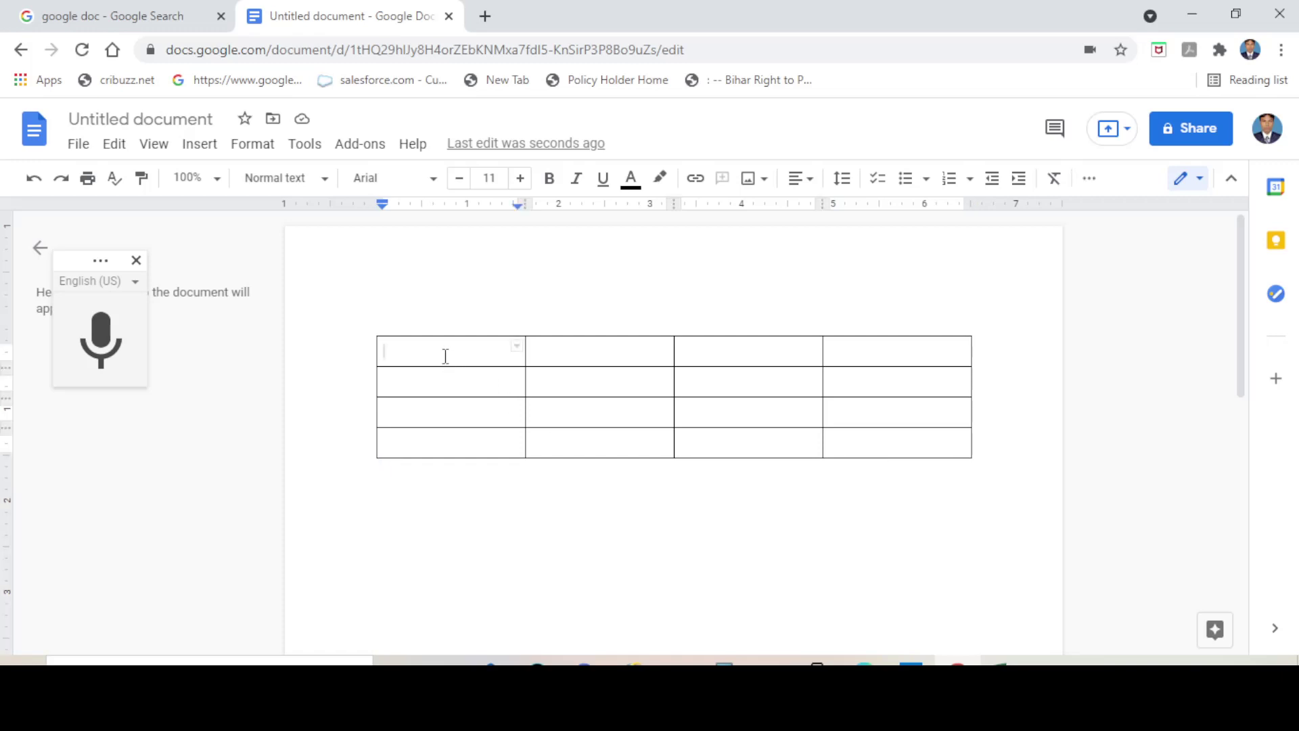
# Dictate the top-row cells, from 'Cell one' through 'self 3 sale 3' and 'book data'
pyautogui.click(98, 345)
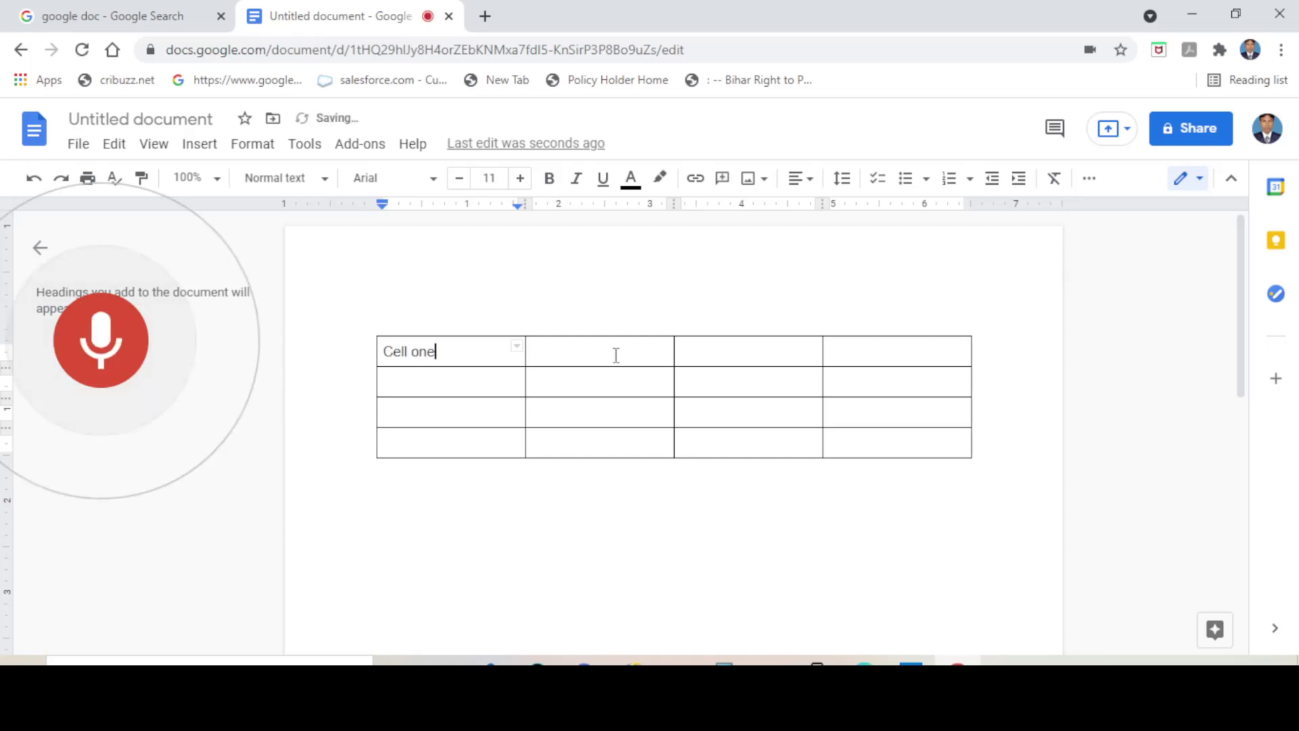
pyautogui.press('Tab')
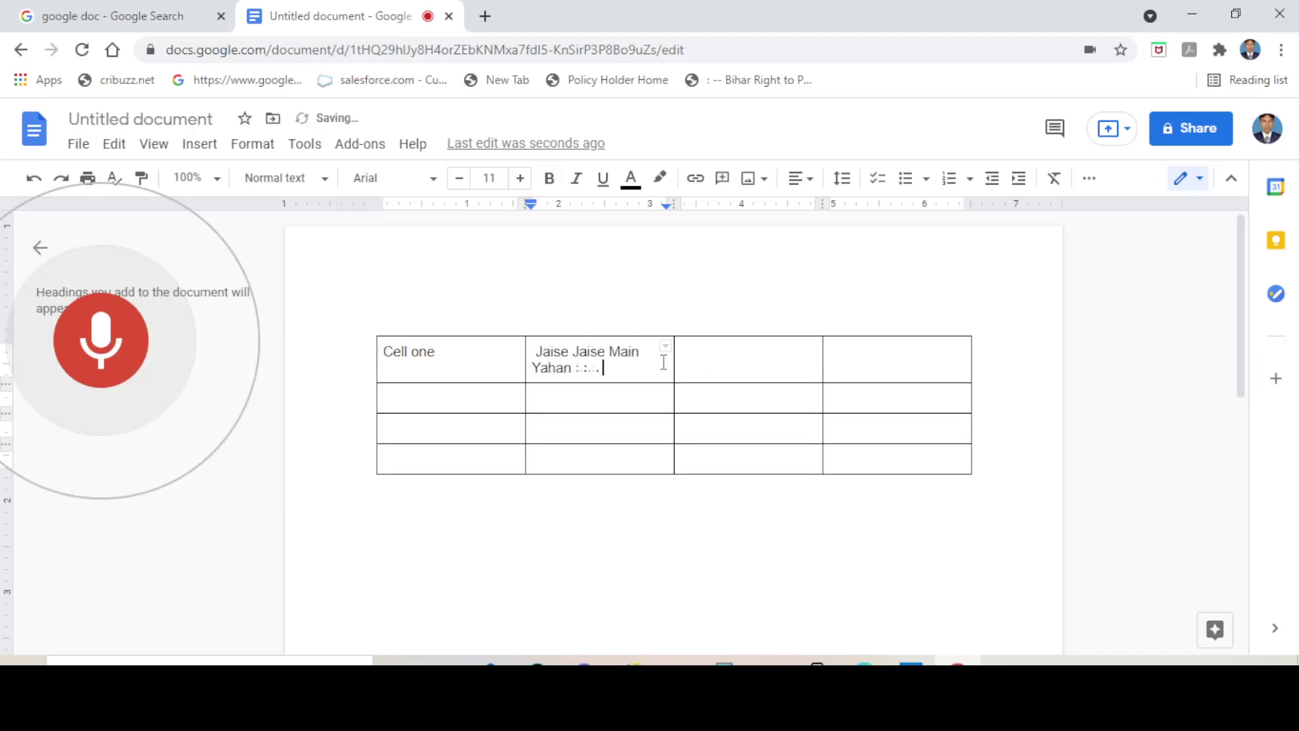
pyautogui.click(702, 365)
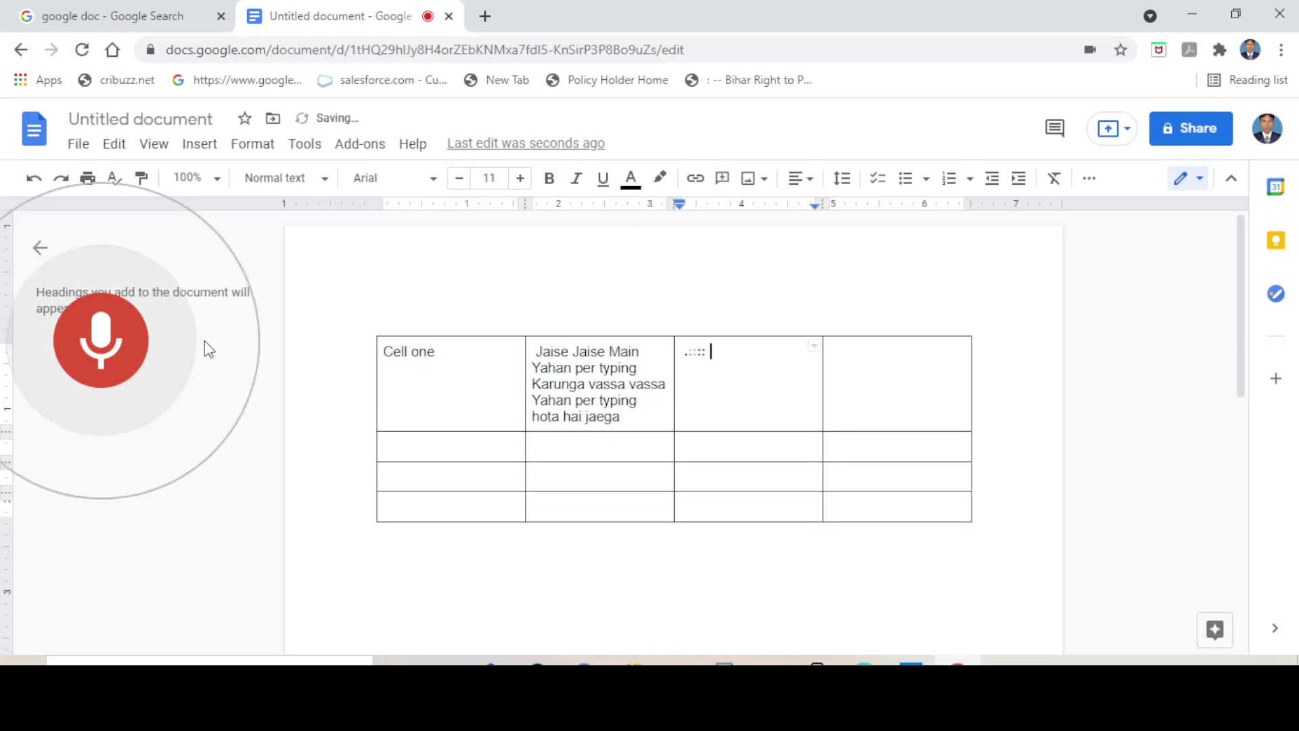
pyautogui.click(847, 373)
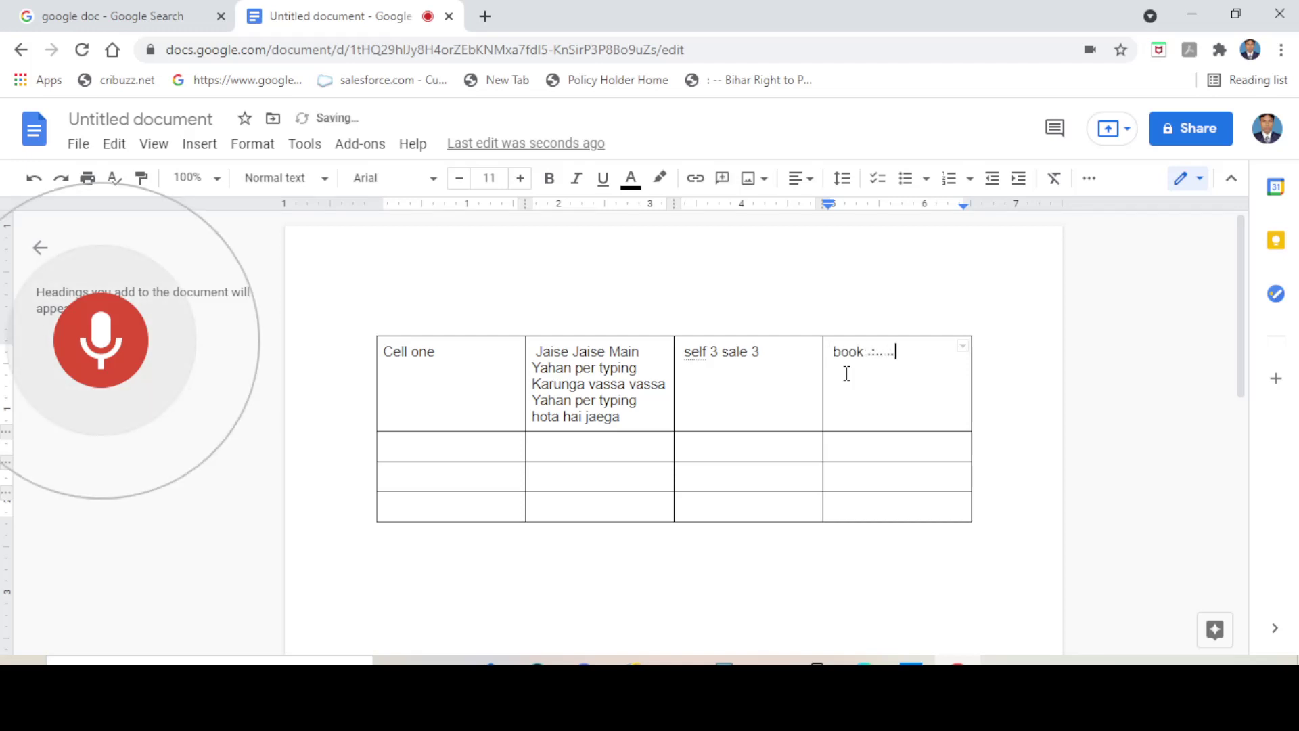
pyautogui.click(476, 450)
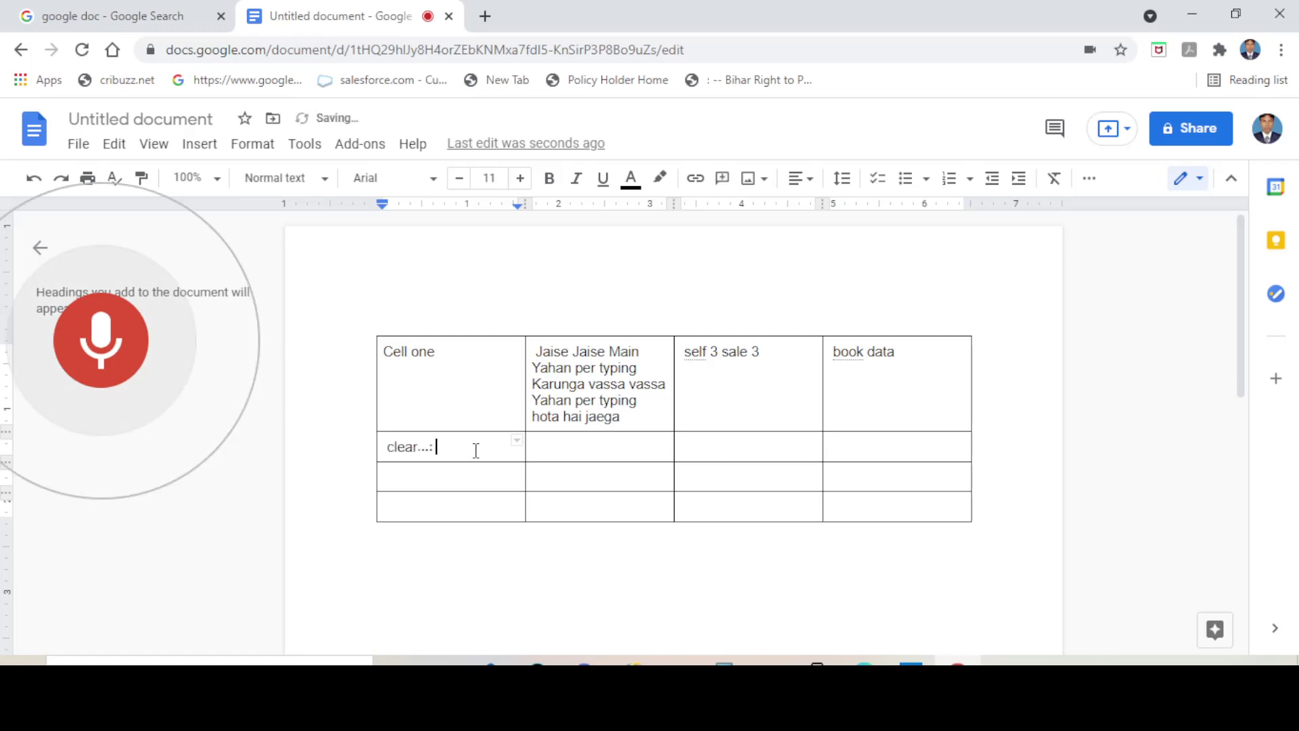
# Dictate text into the remaining cells of row 2, starting with 'come and join me'
pyautogui.click(575, 452)
pyautogui.doubleClick(576, 452)
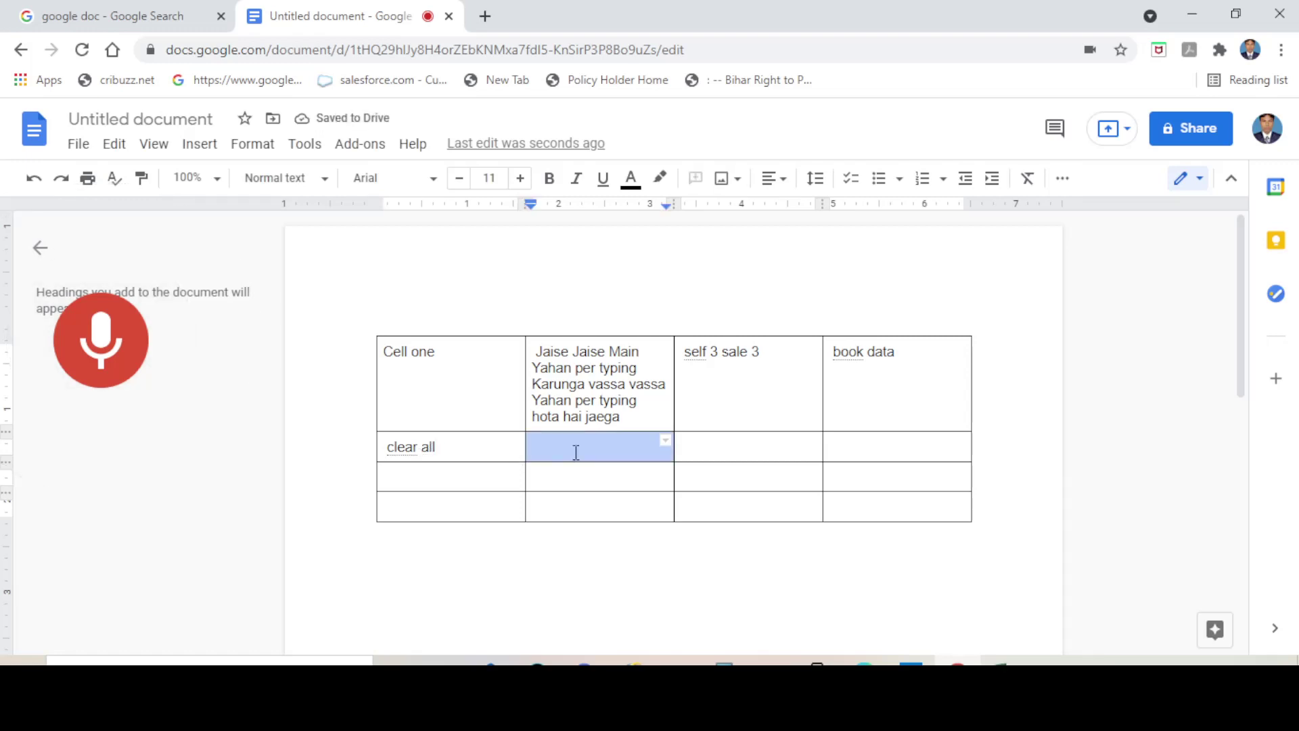
pyautogui.doubleClick(739, 453)
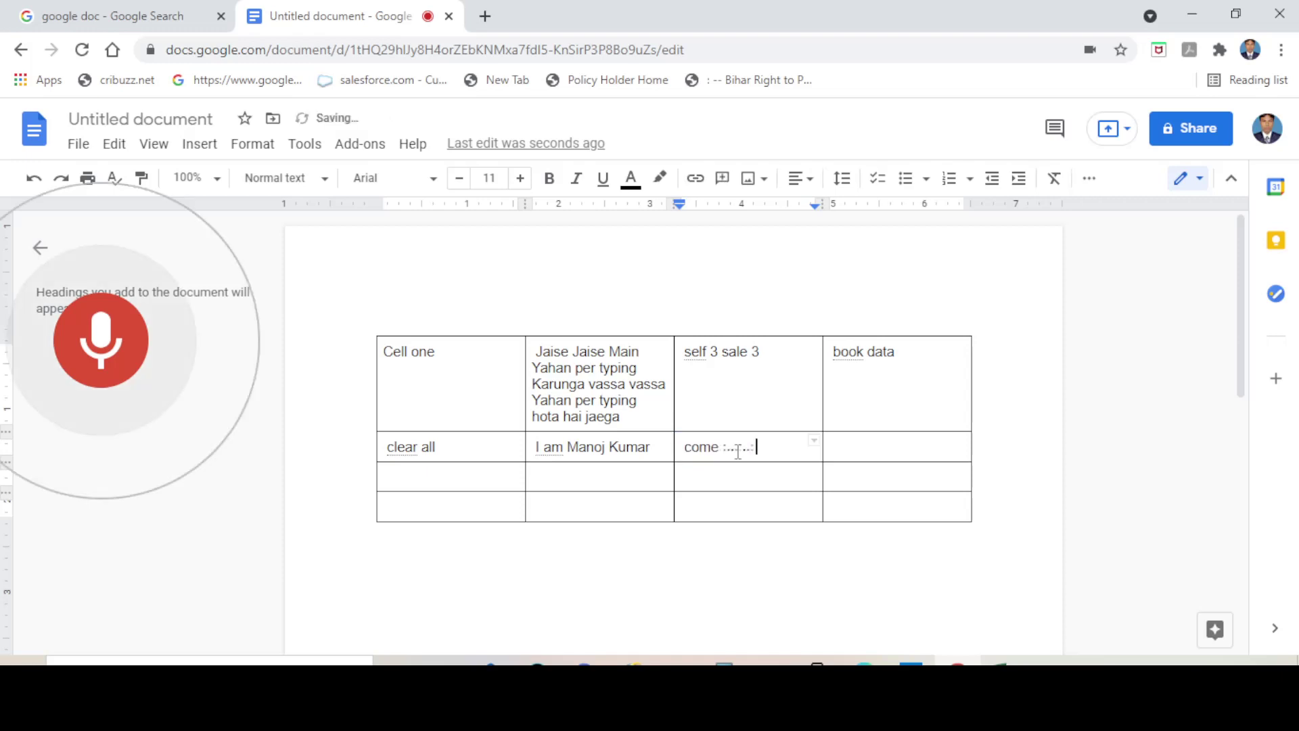
pyautogui.doubleClick(874, 452)
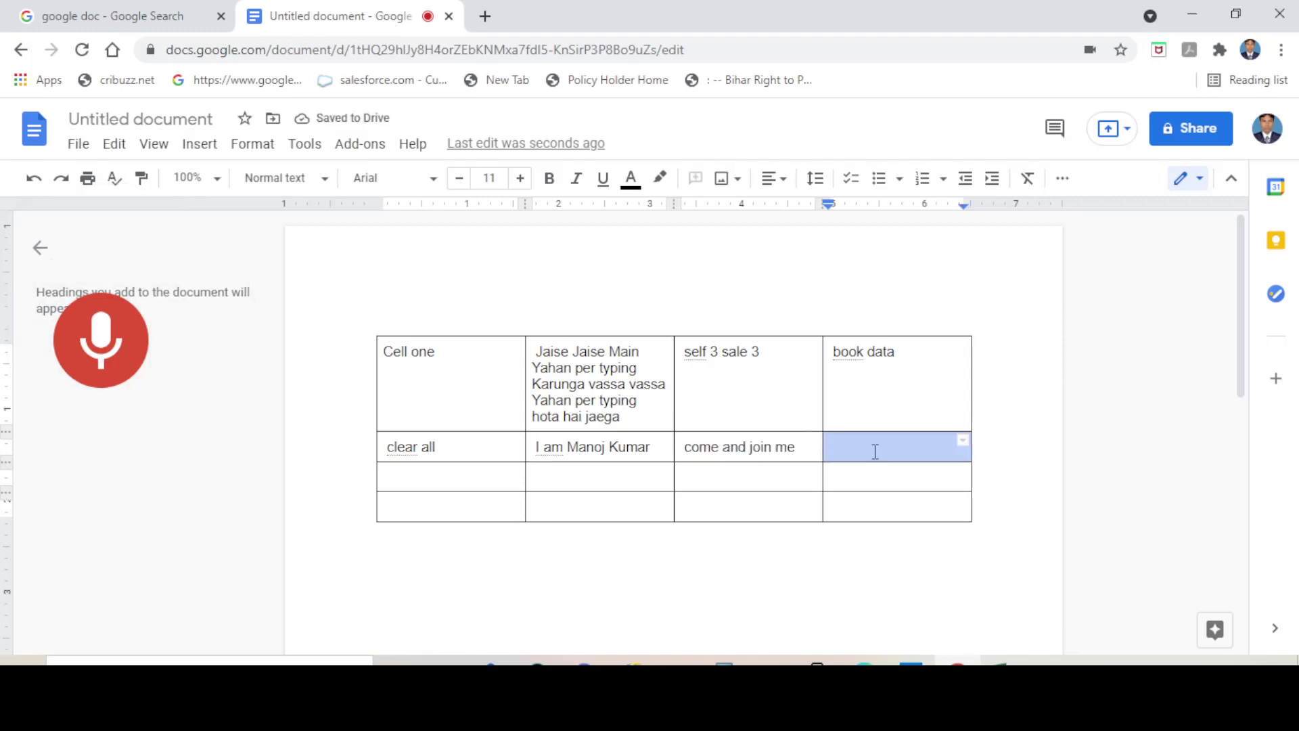
pyautogui.click(875, 450)
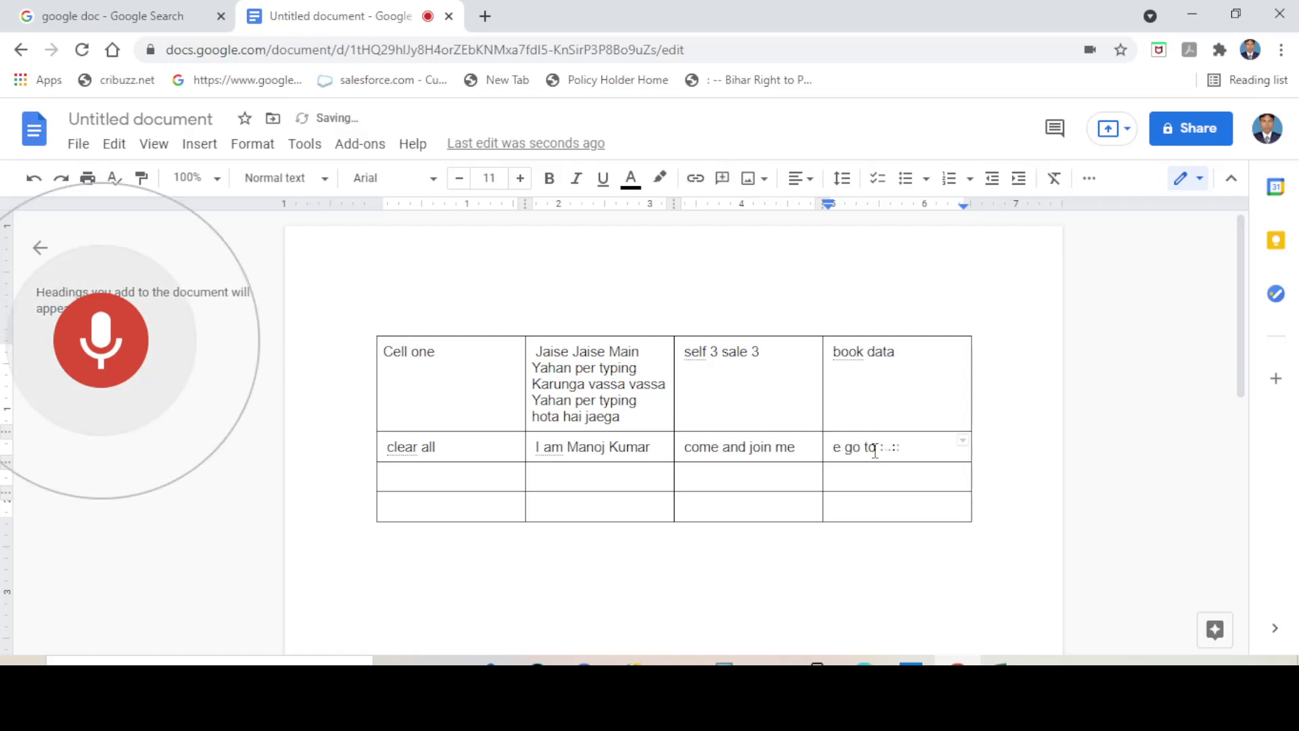
# Dictate row 3 ('what's your name', 'type Excel', 'my data', 'go') and 'drum' in row 4
pyautogui.doubleClick(486, 478)
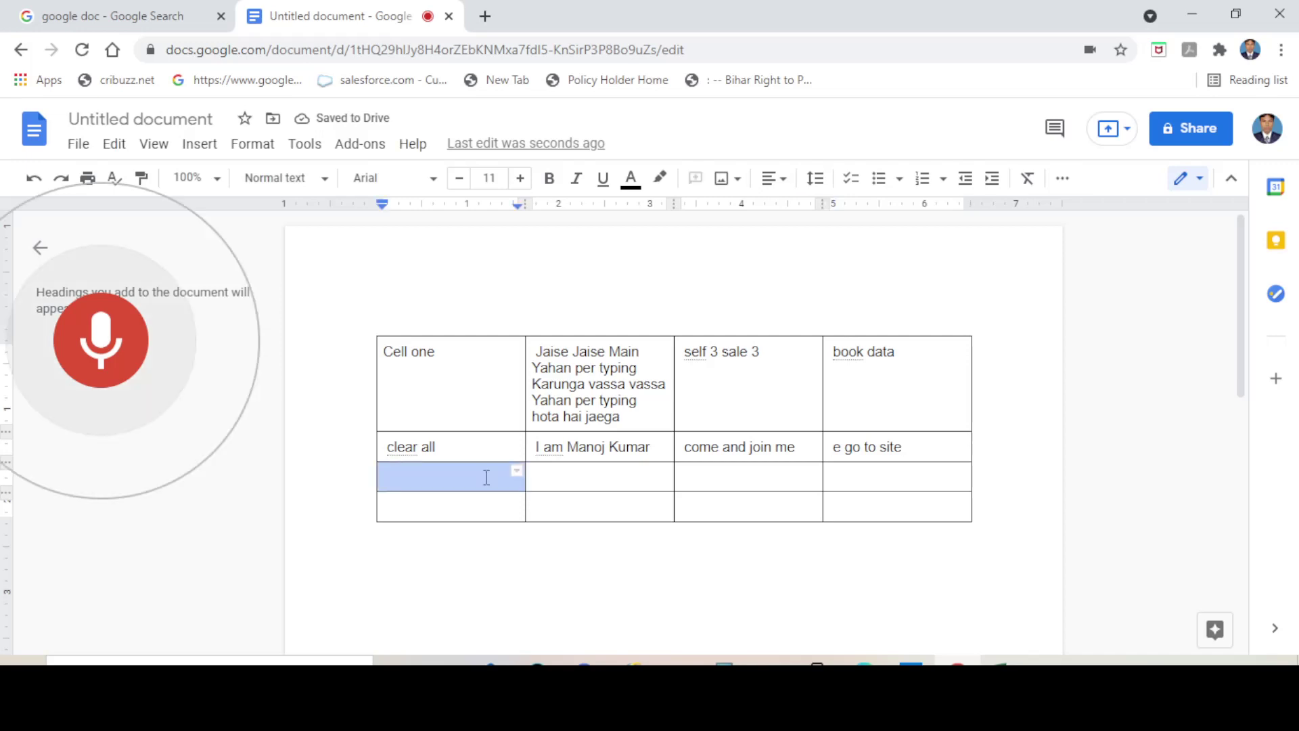
pyautogui.click(459, 476)
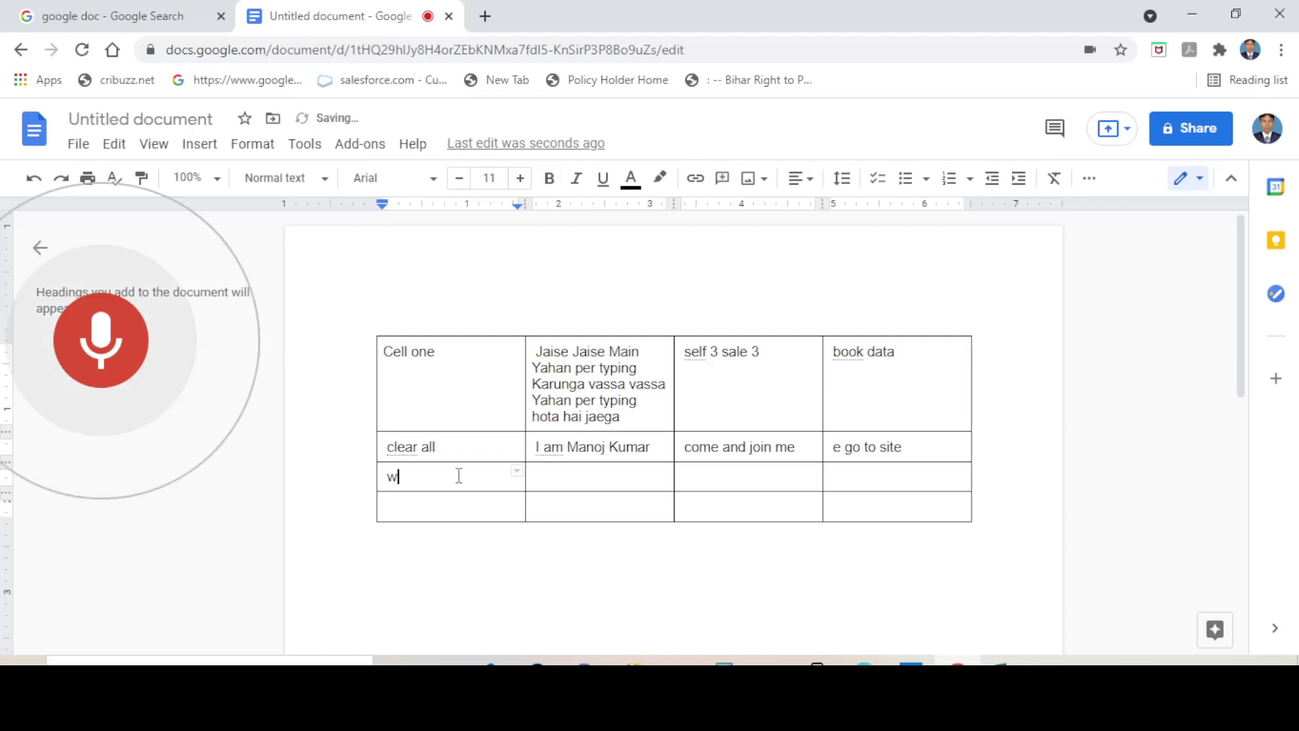
pyautogui.click(564, 479)
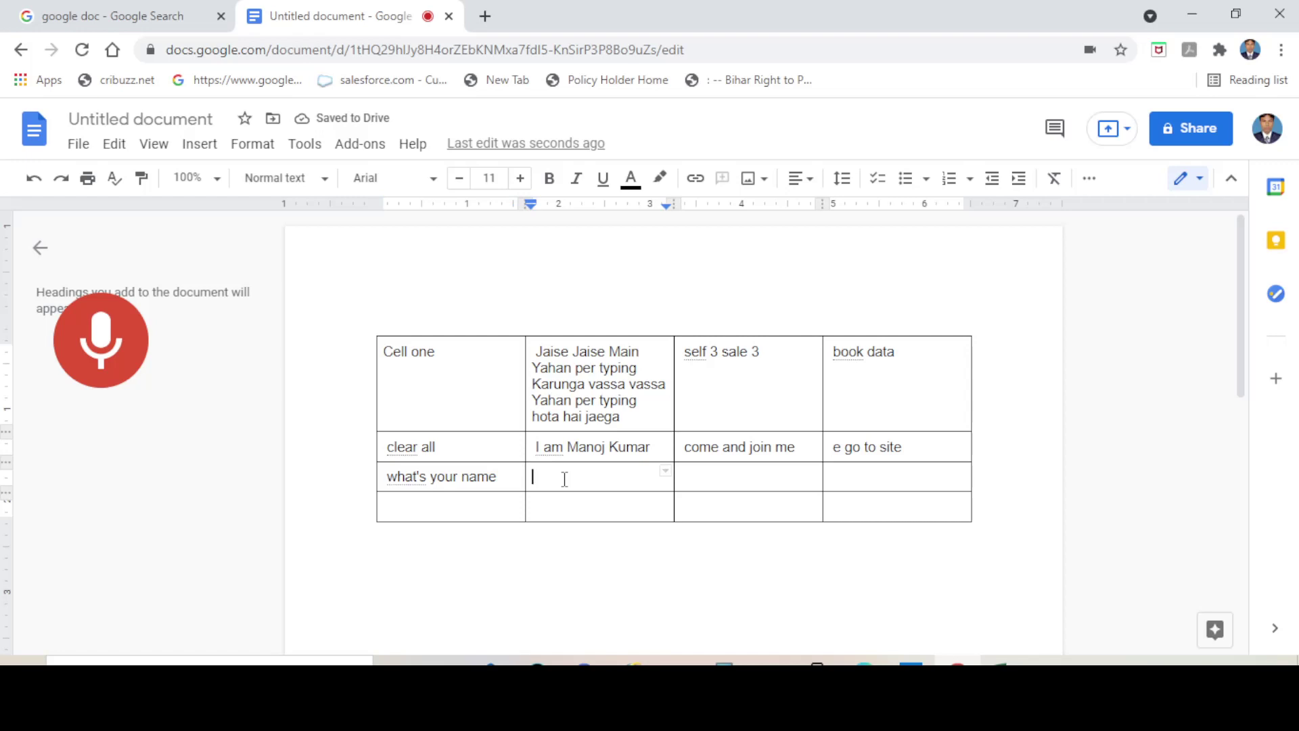
pyautogui.doubleClick(710, 477)
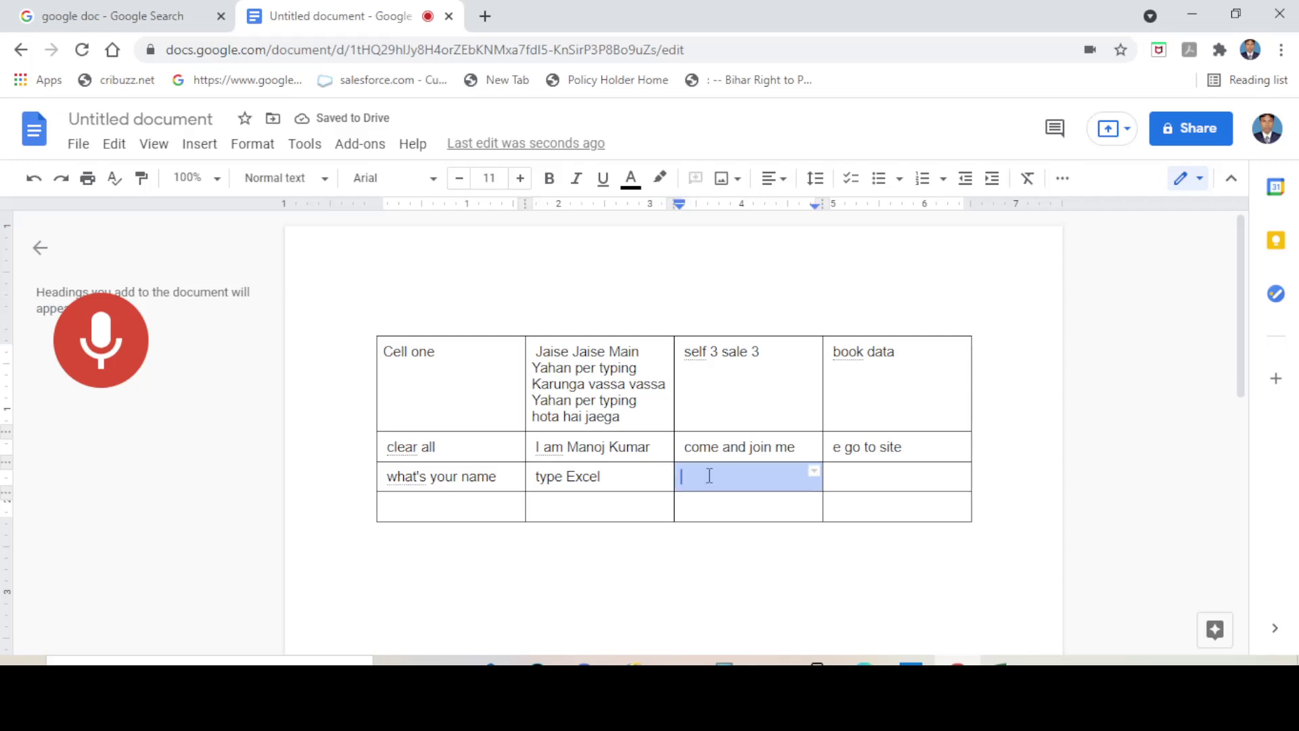
pyautogui.click(709, 476)
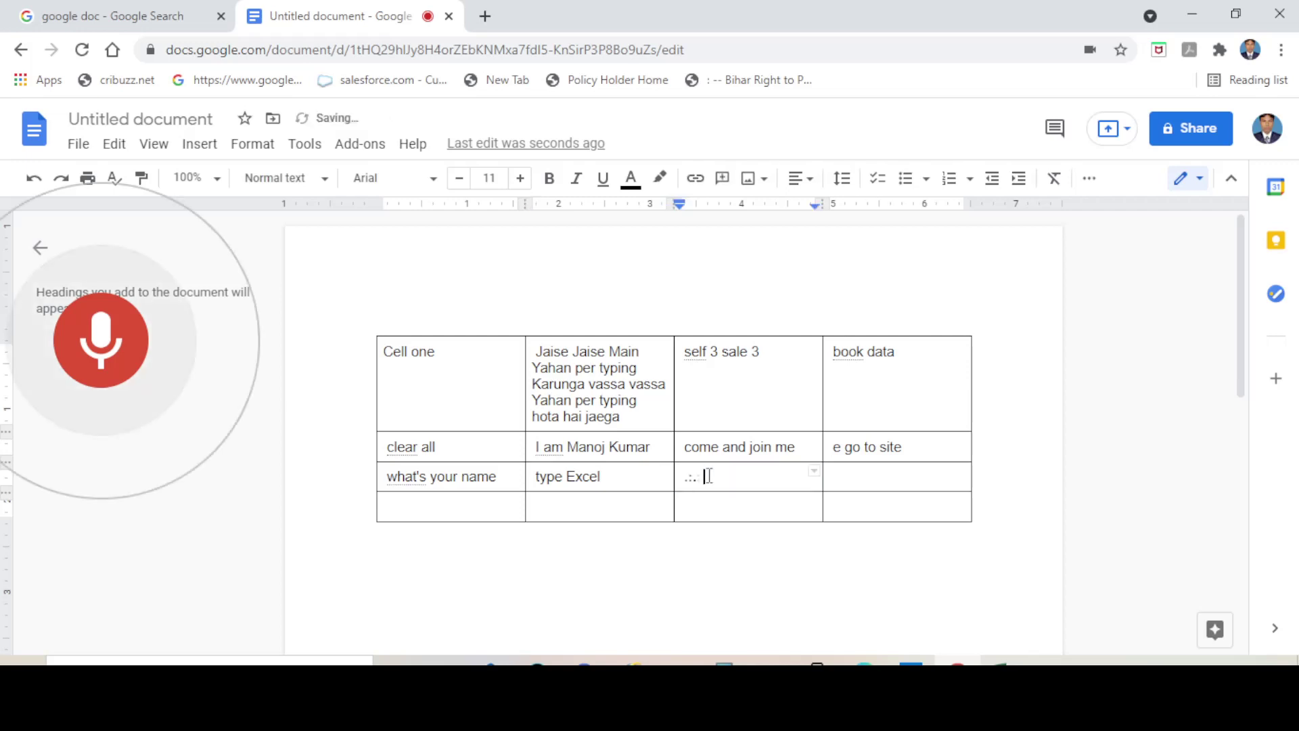
pyautogui.click(872, 477)
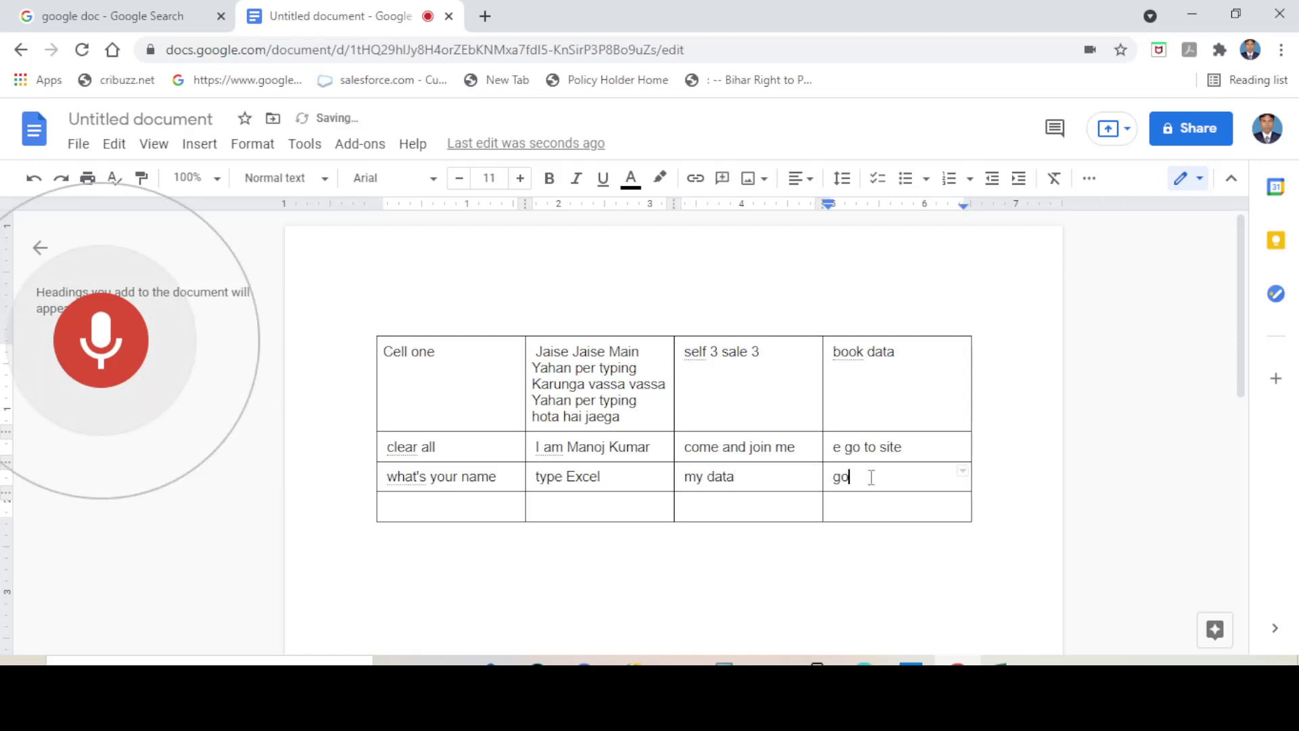
pyautogui.click(590, 508)
# Stop voice typing and clear the leftover cell selection in the table
pyautogui.click(98, 347)
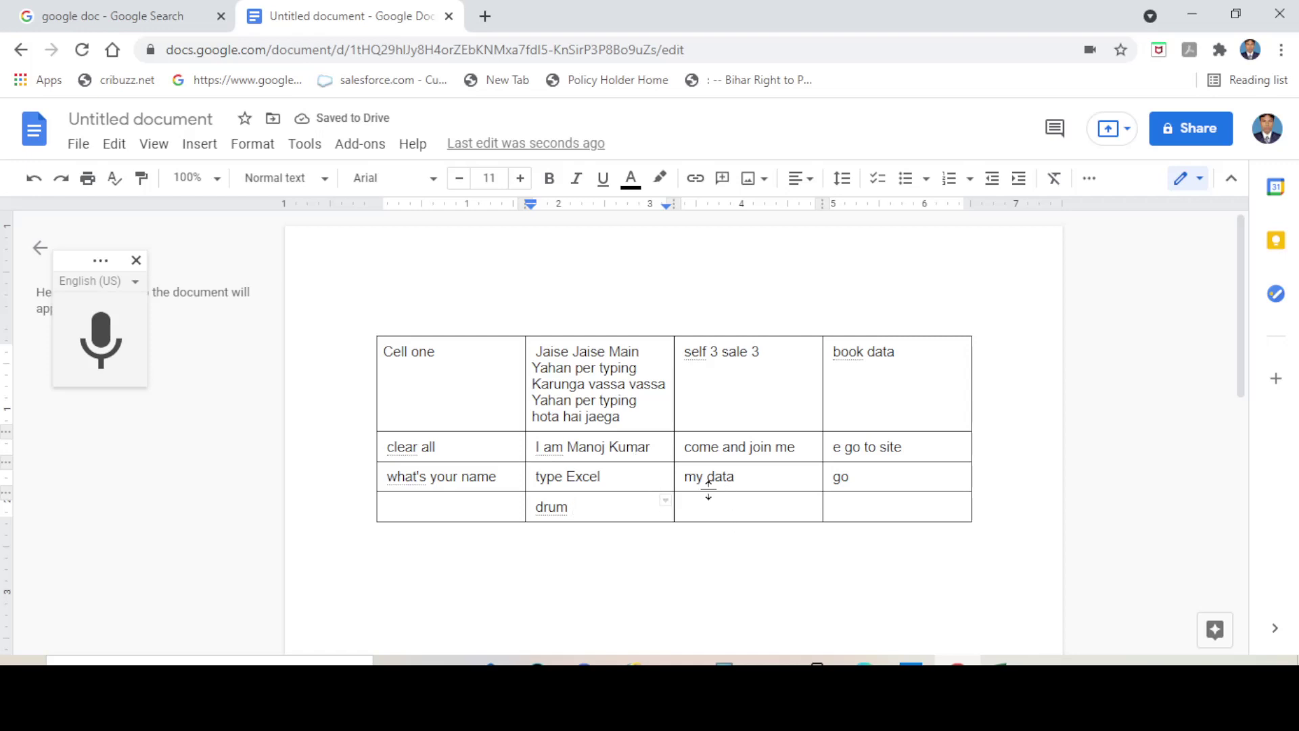
pyautogui.moveTo(713, 505); pyautogui.dragTo(900, 504)
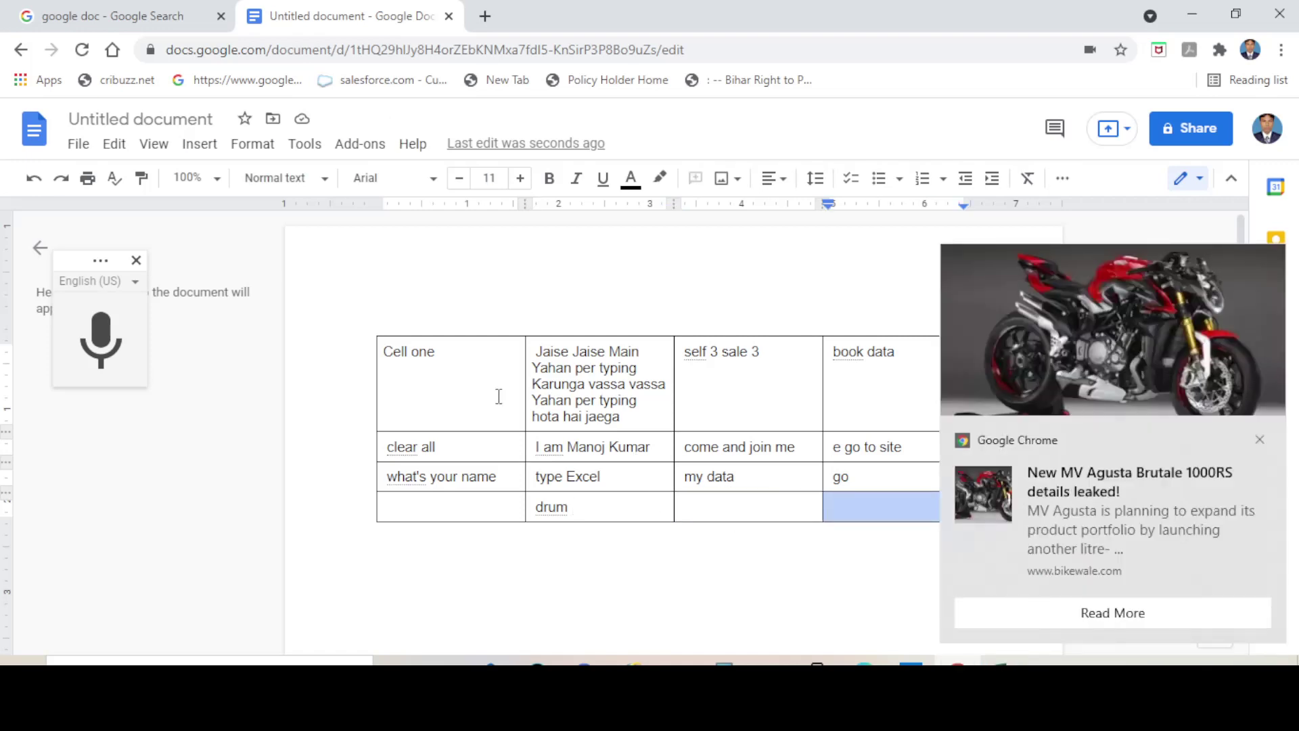
pyautogui.moveTo(1113, 518)
pyautogui.click(1259, 439)
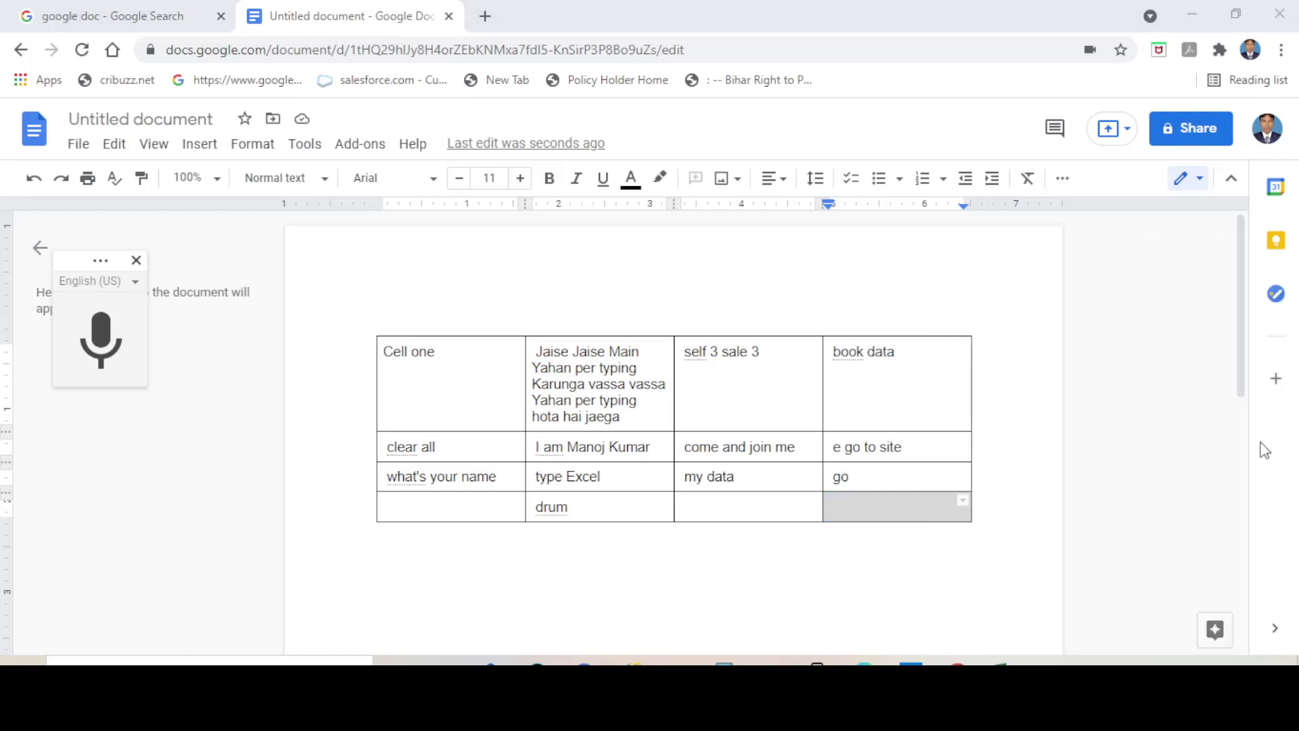
pyautogui.click(978, 467)
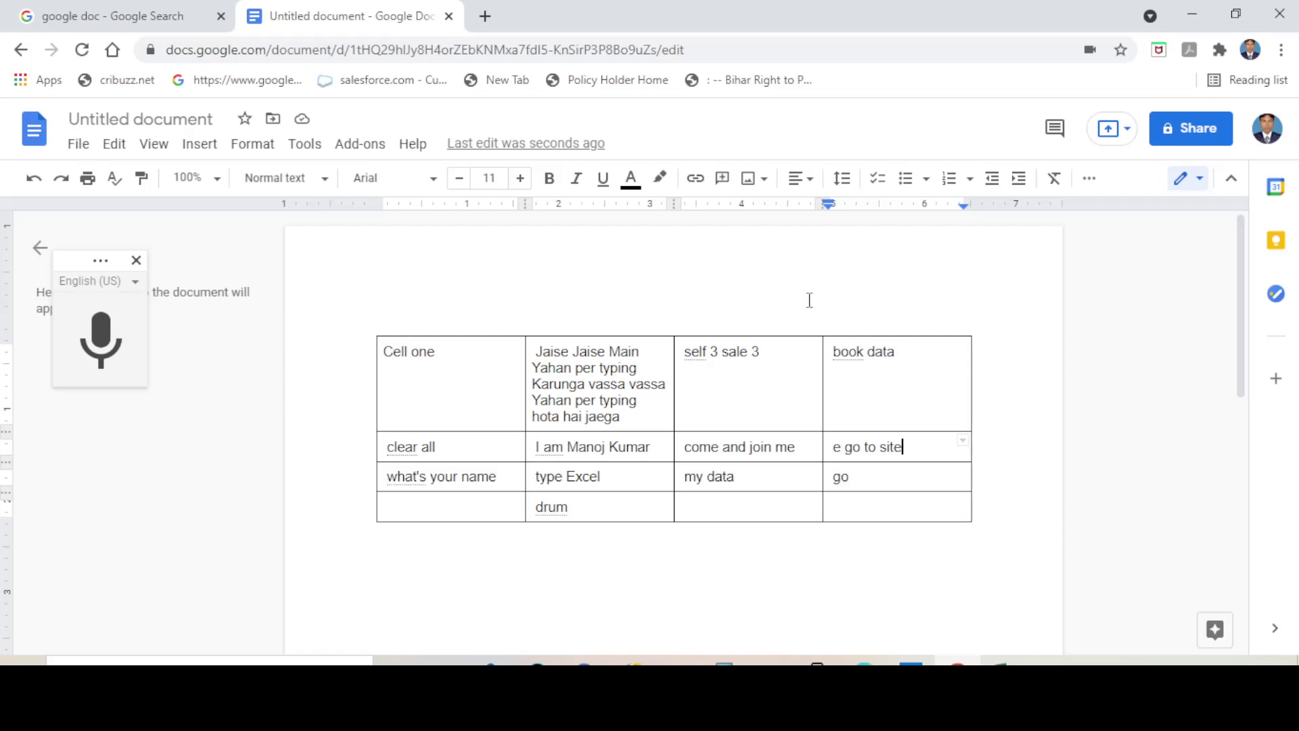
pyautogui.click(1008, 372)
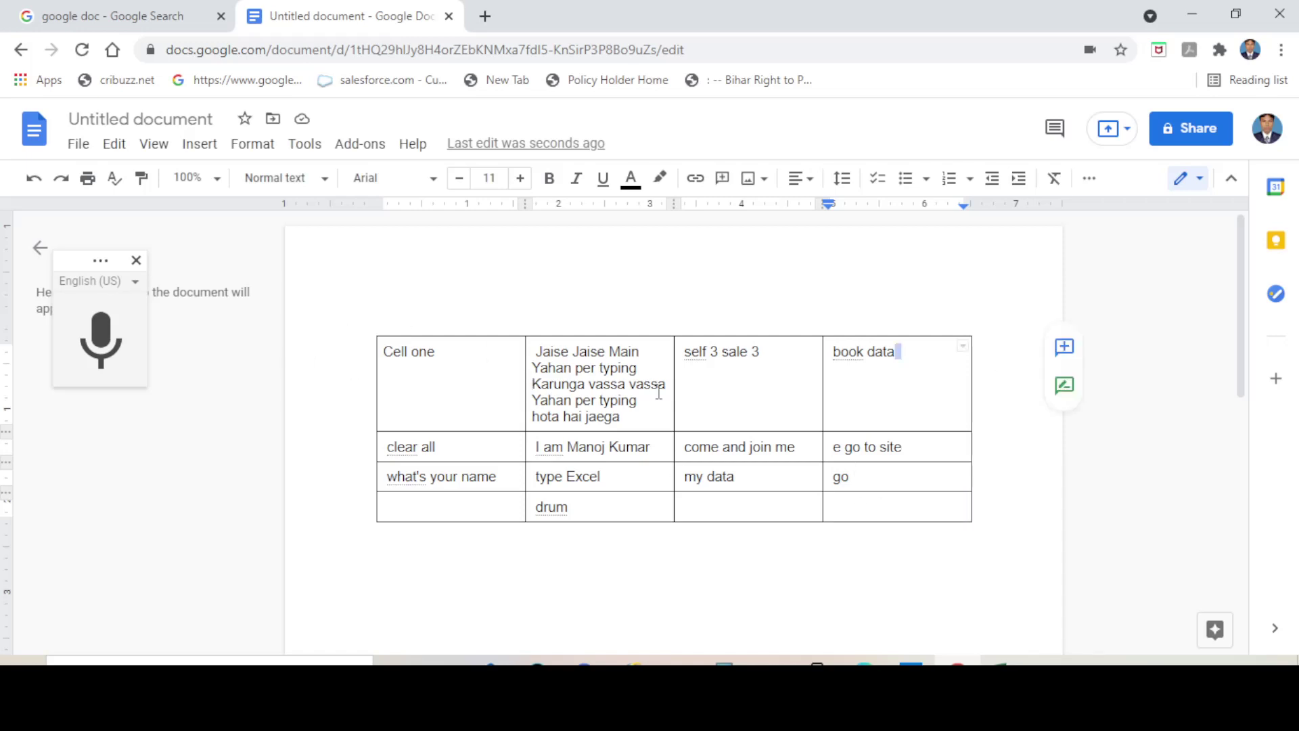
# Check the empty Sheet3 in Excel, then return to the Google Docs document
pyautogui.click(1003, 662)
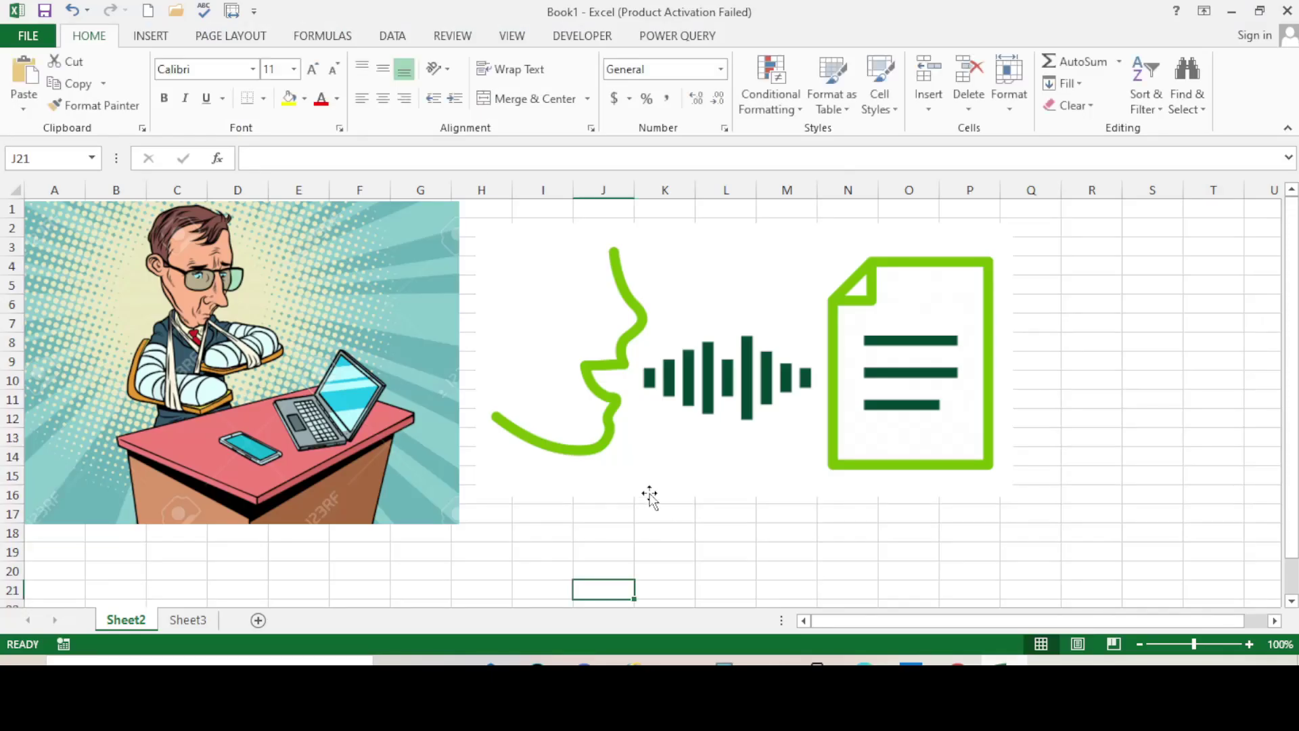
pyautogui.click(188, 620)
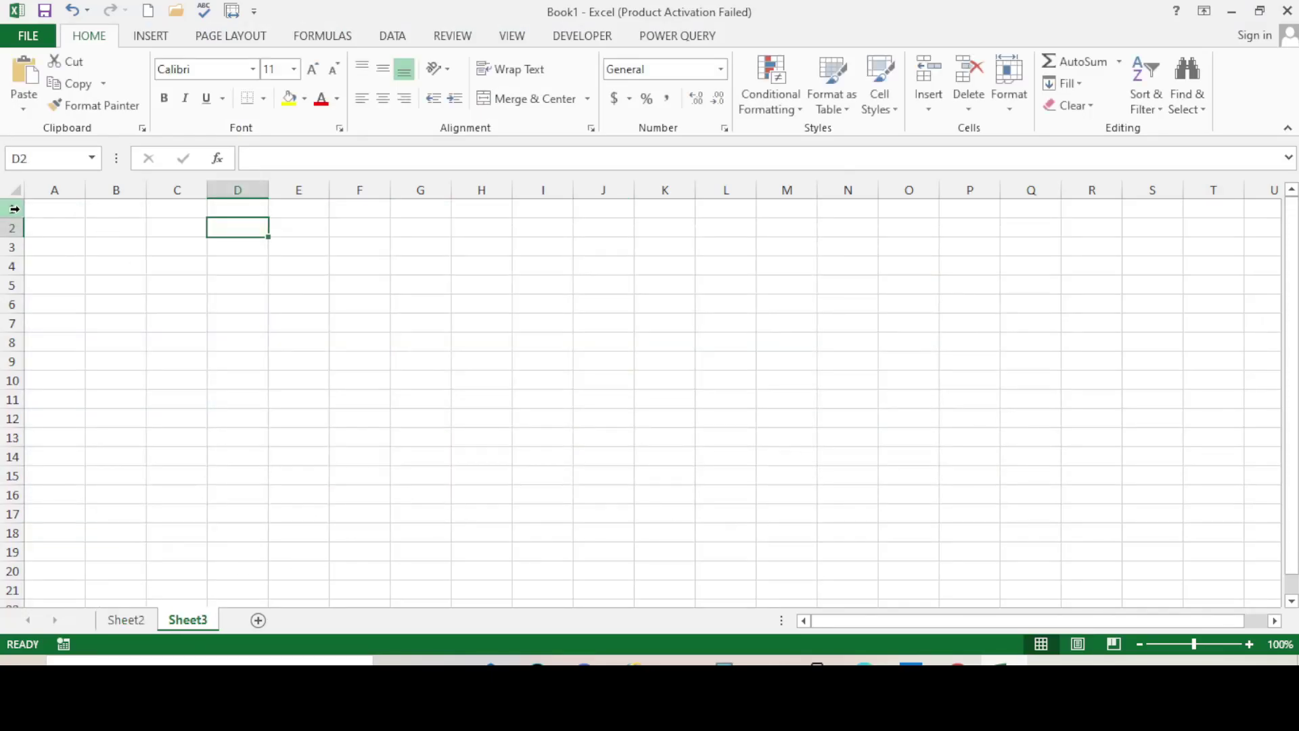
pyautogui.click(48, 210)
pyautogui.click(318, 245)
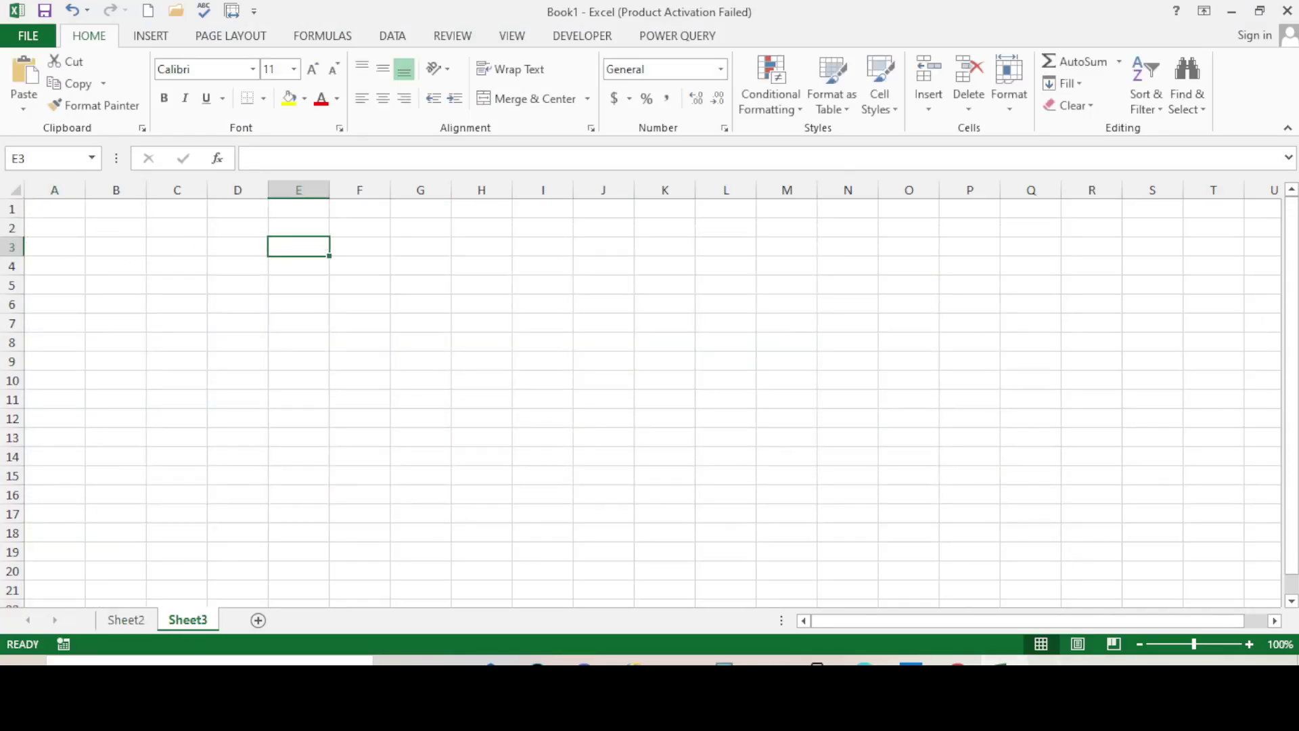
pyautogui.hotkey('alt', 'Tab')
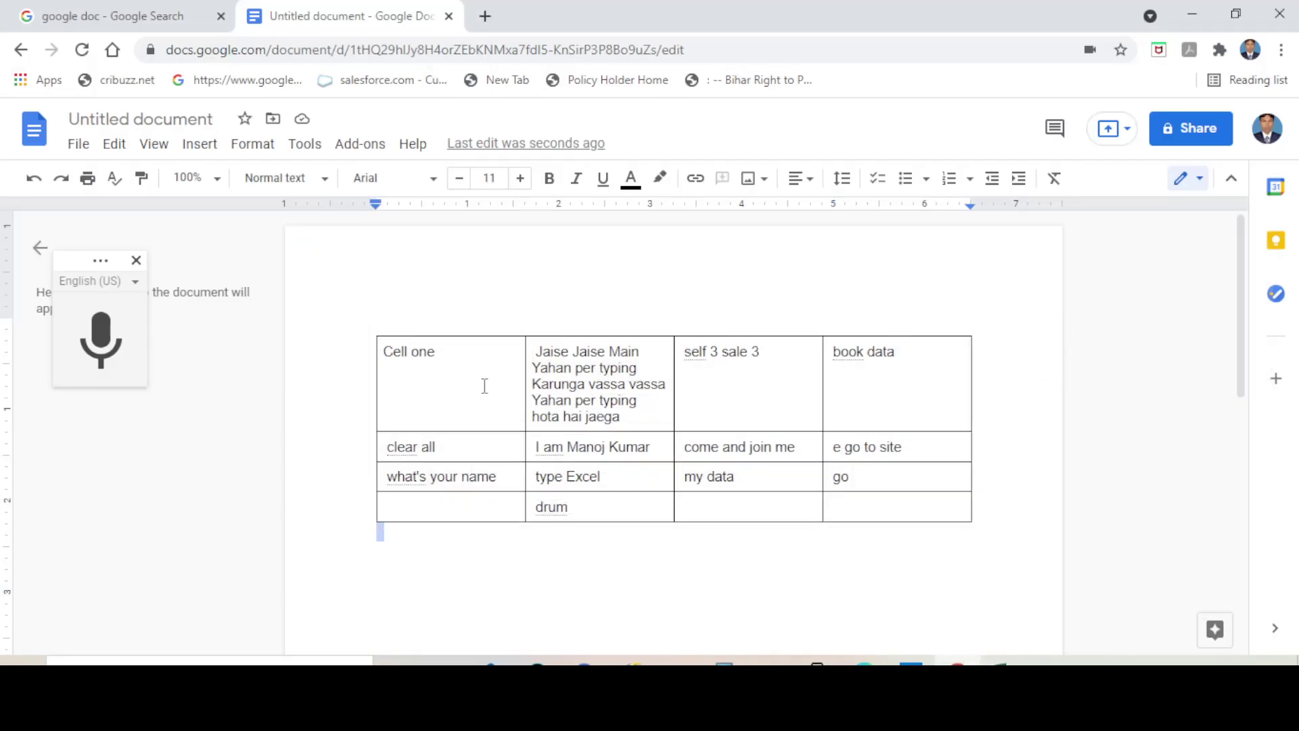
# Review the dictated cells by stepping the caret down the table's first column
pyautogui.click(897, 400)
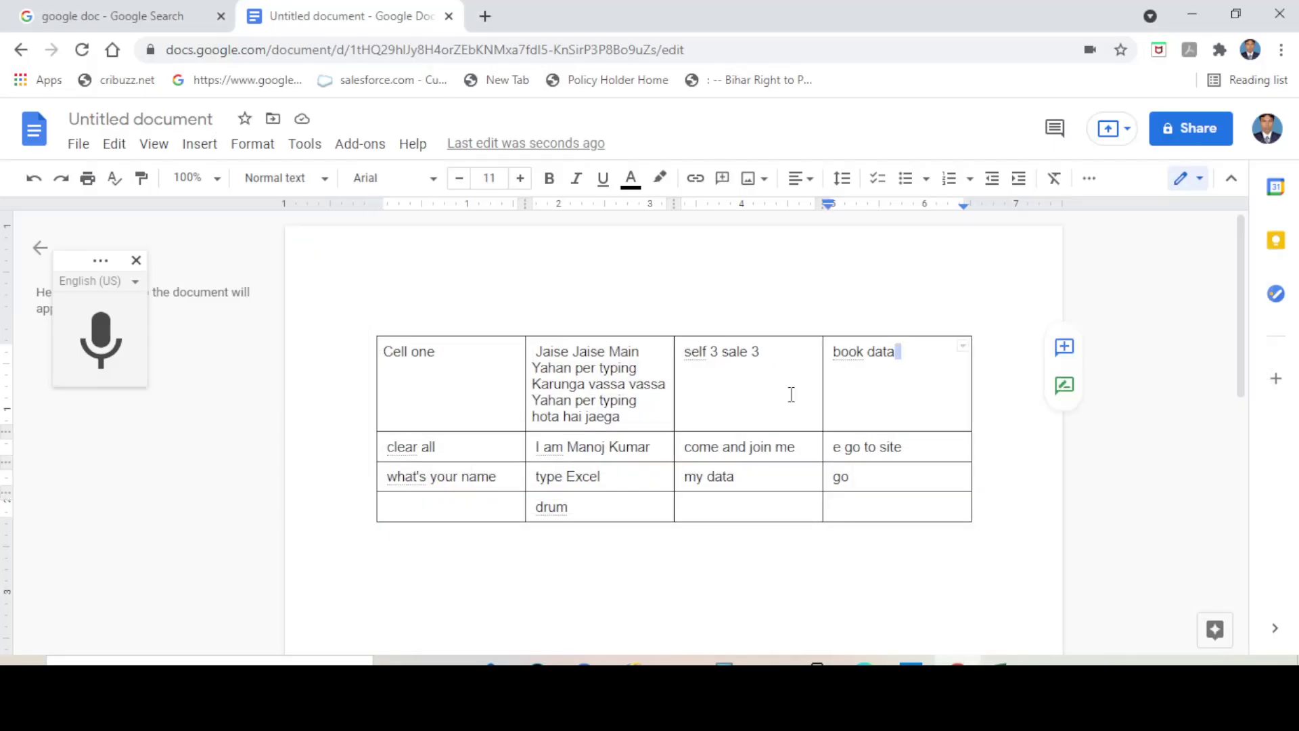
pyautogui.click(456, 416)
pyautogui.click(459, 450)
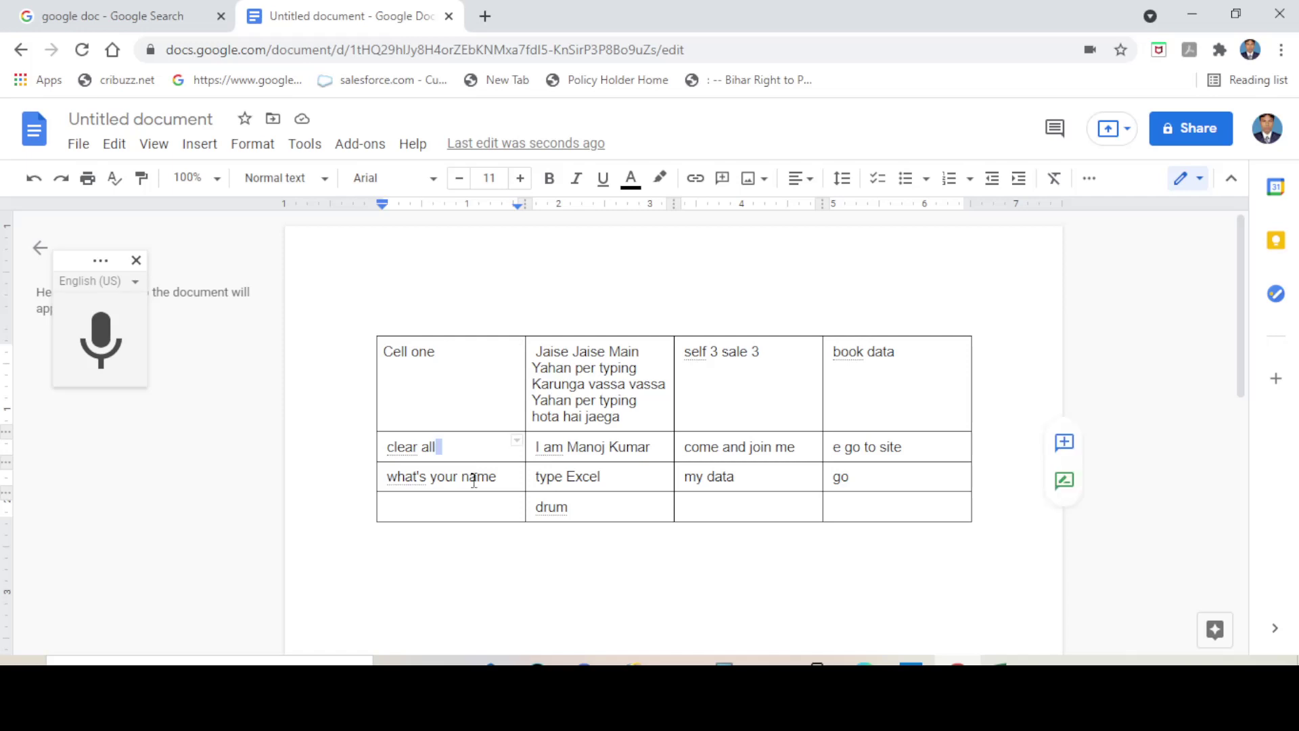
pyautogui.click(468, 477)
pyautogui.click(473, 501)
pyautogui.press('Down')
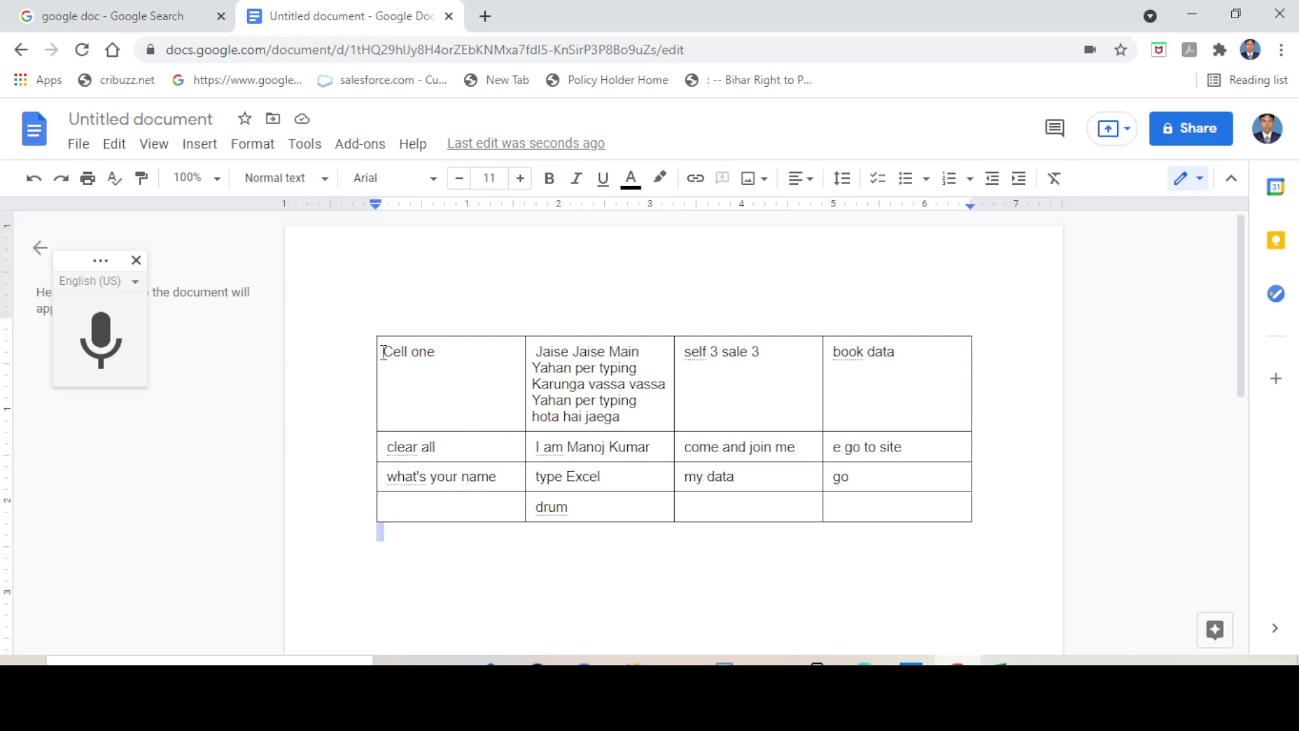
# Copy the entire 4x4 table to the clipboard and switch to Excel's Sheet3
pyautogui.doubleClick(384, 353)
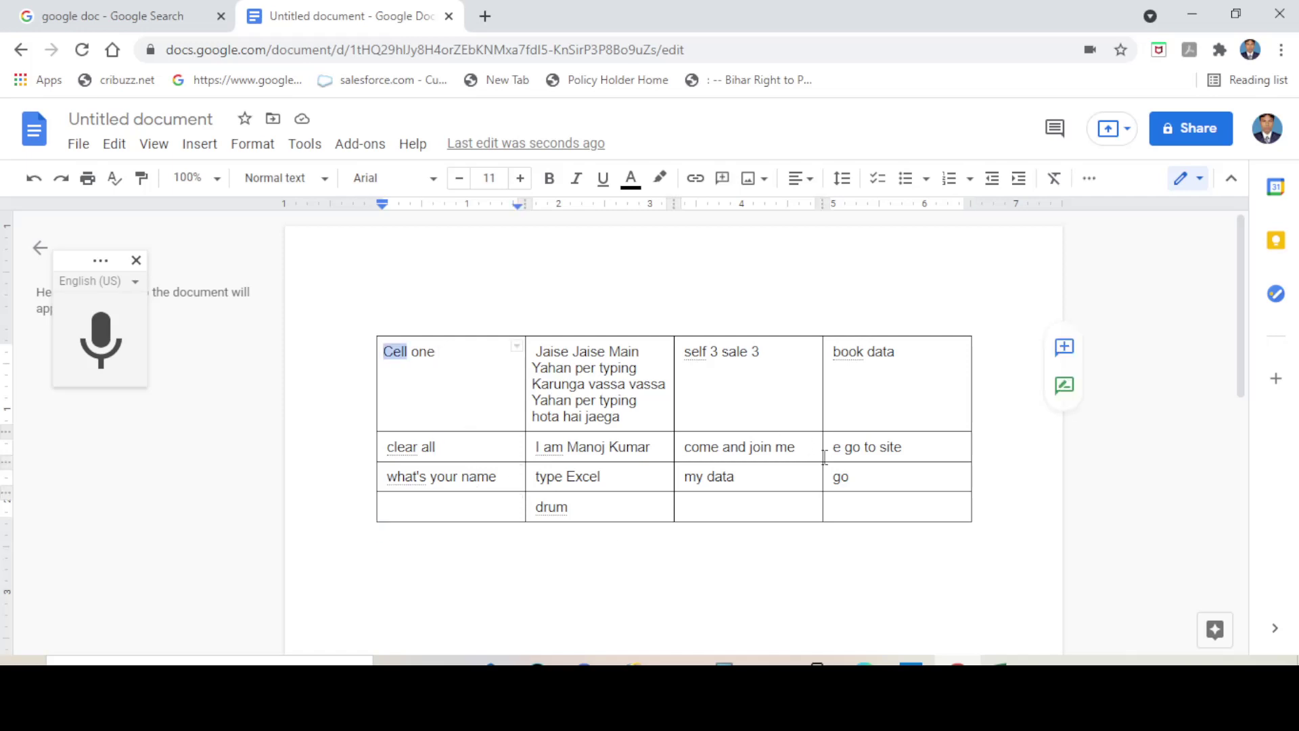
pyautogui.keyDown('shift'); pyautogui.click(913, 504); pyautogui.keyUp('shift')
pyautogui.rightClick(618, 368)
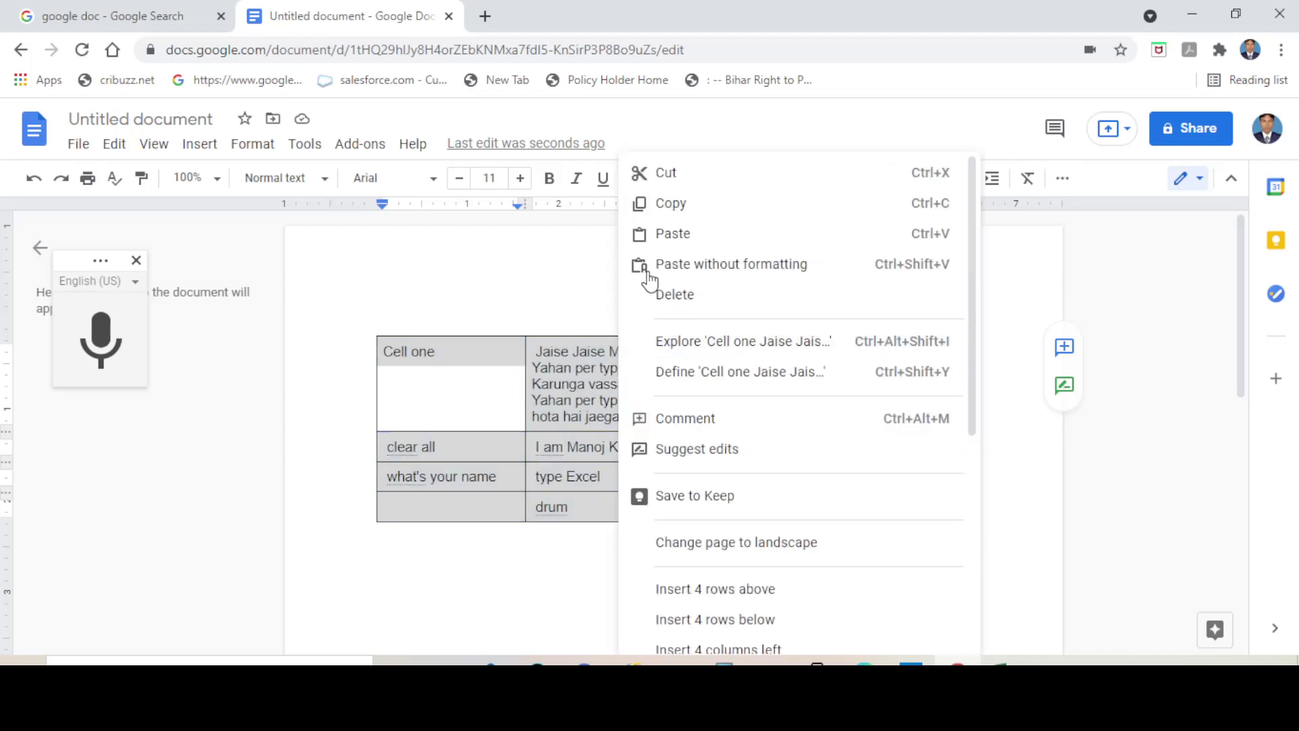
pyautogui.click(685, 204)
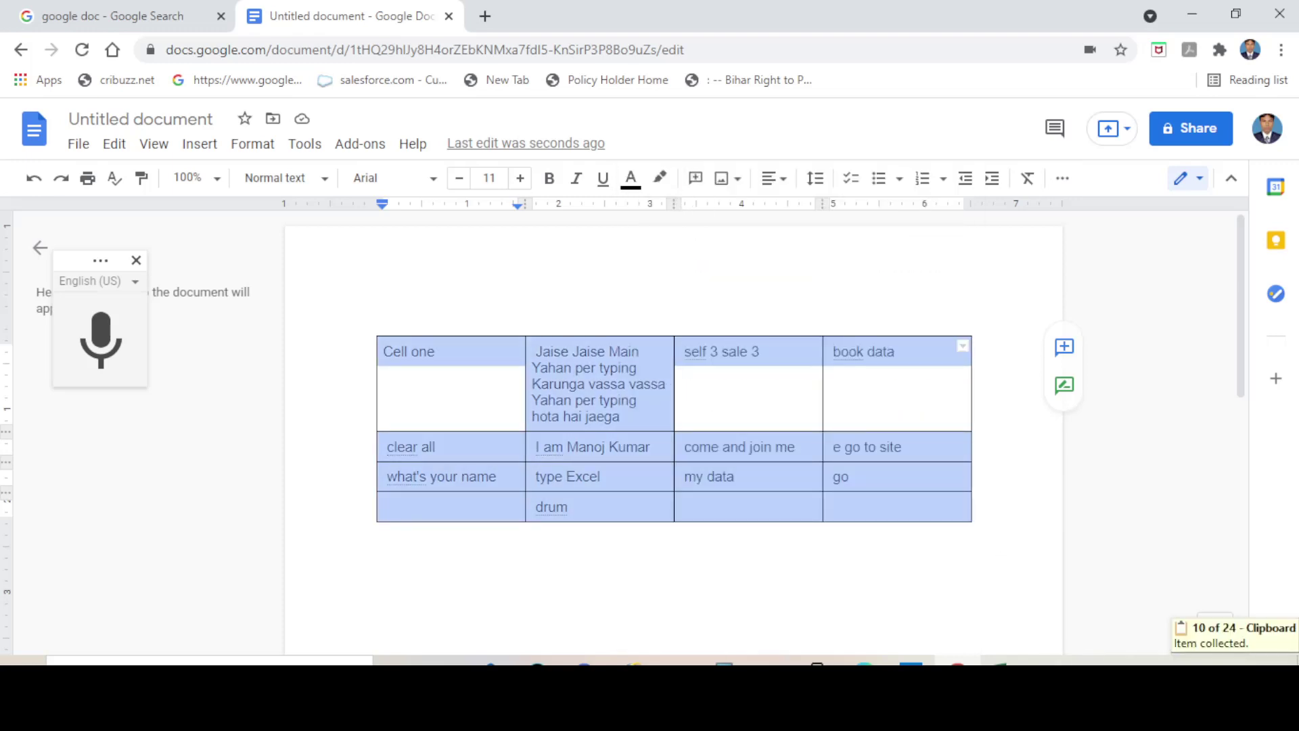
pyautogui.hotkey('alt', 'Tab')
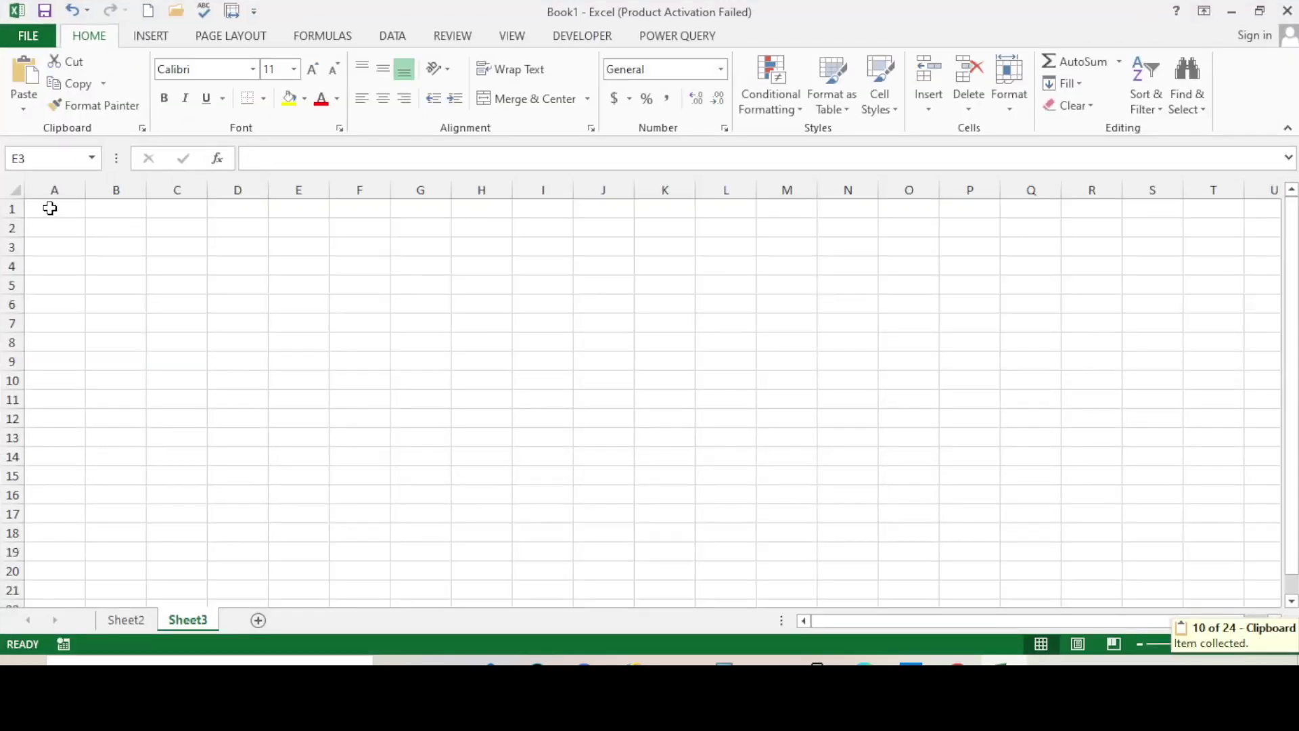
# Paste the table into A1:D4, widen columns B–D and auto-fit row 1's height
pyautogui.moveTo(50, 209)
pyautogui.mouseDown()
pyautogui.moveTo(212, 234)
pyautogui.moveTo(218, 270)
pyautogui.mouseUp()
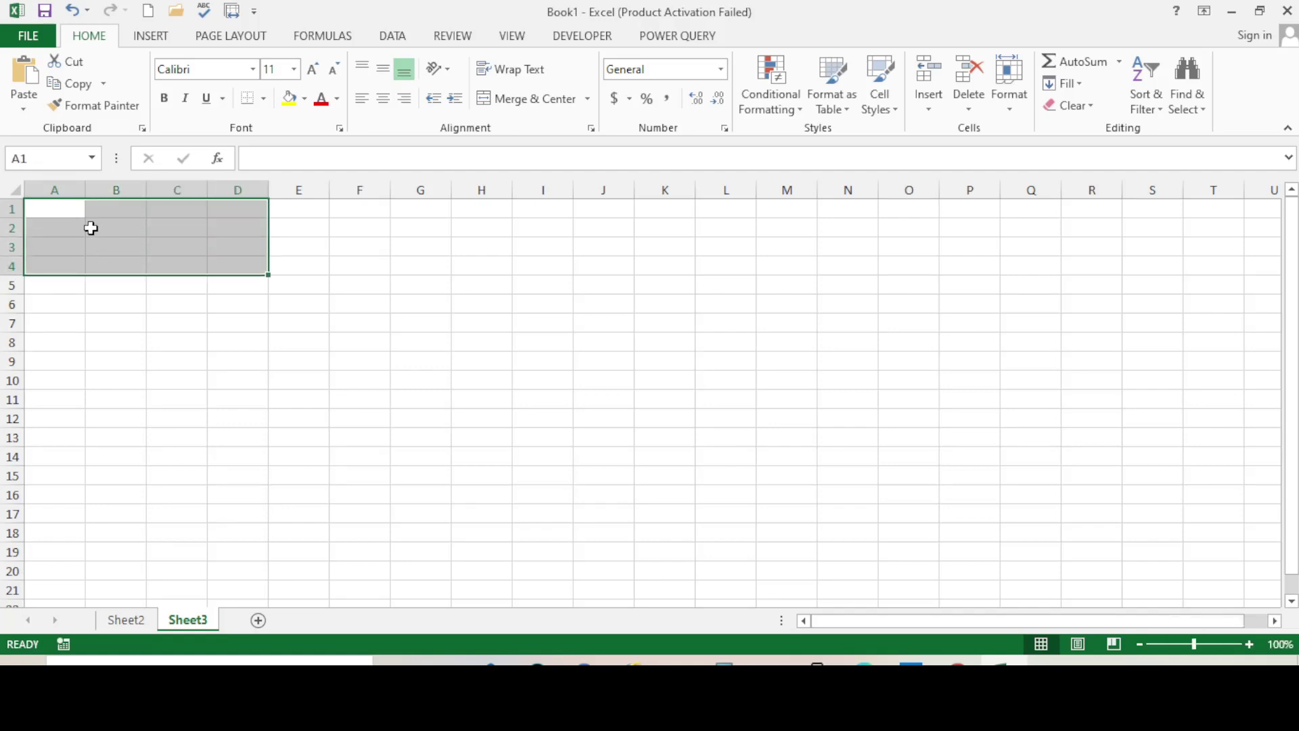
pyautogui.hotkey('ctrl', 'v')
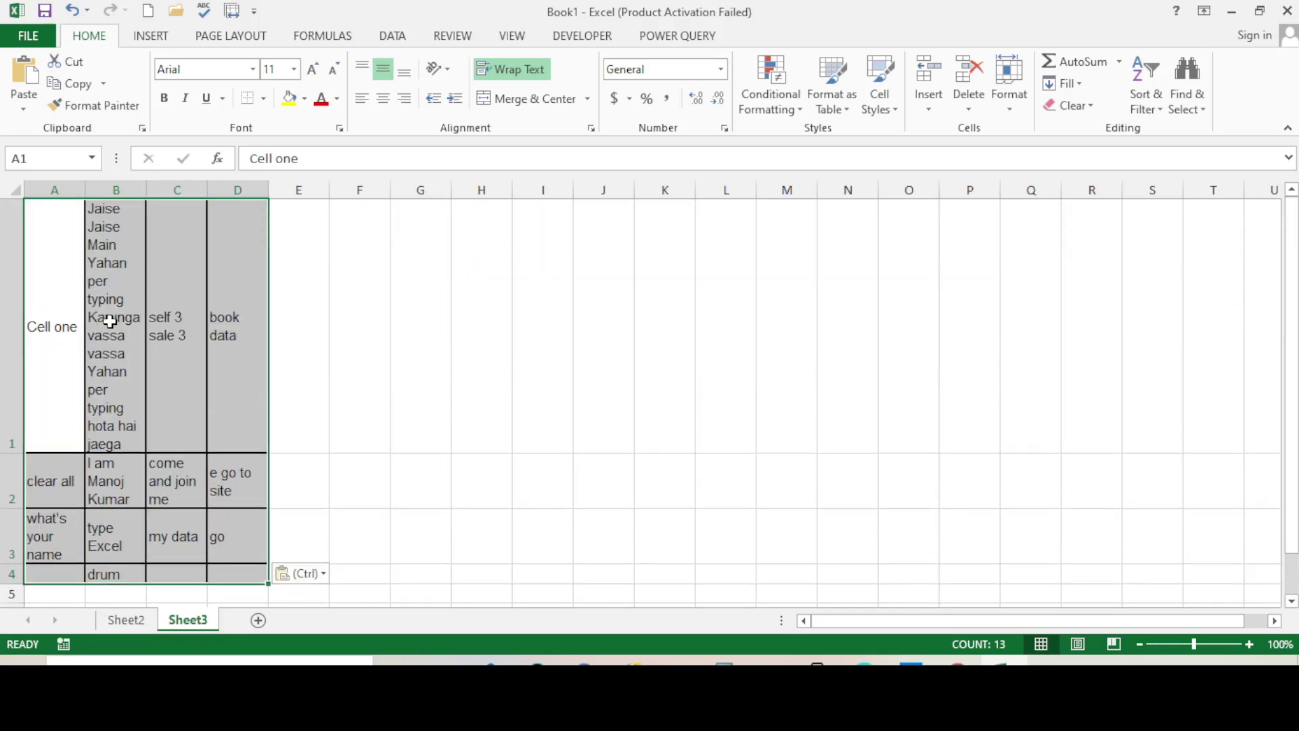
pyautogui.moveTo(145, 185); pyautogui.dragTo(218, 188)
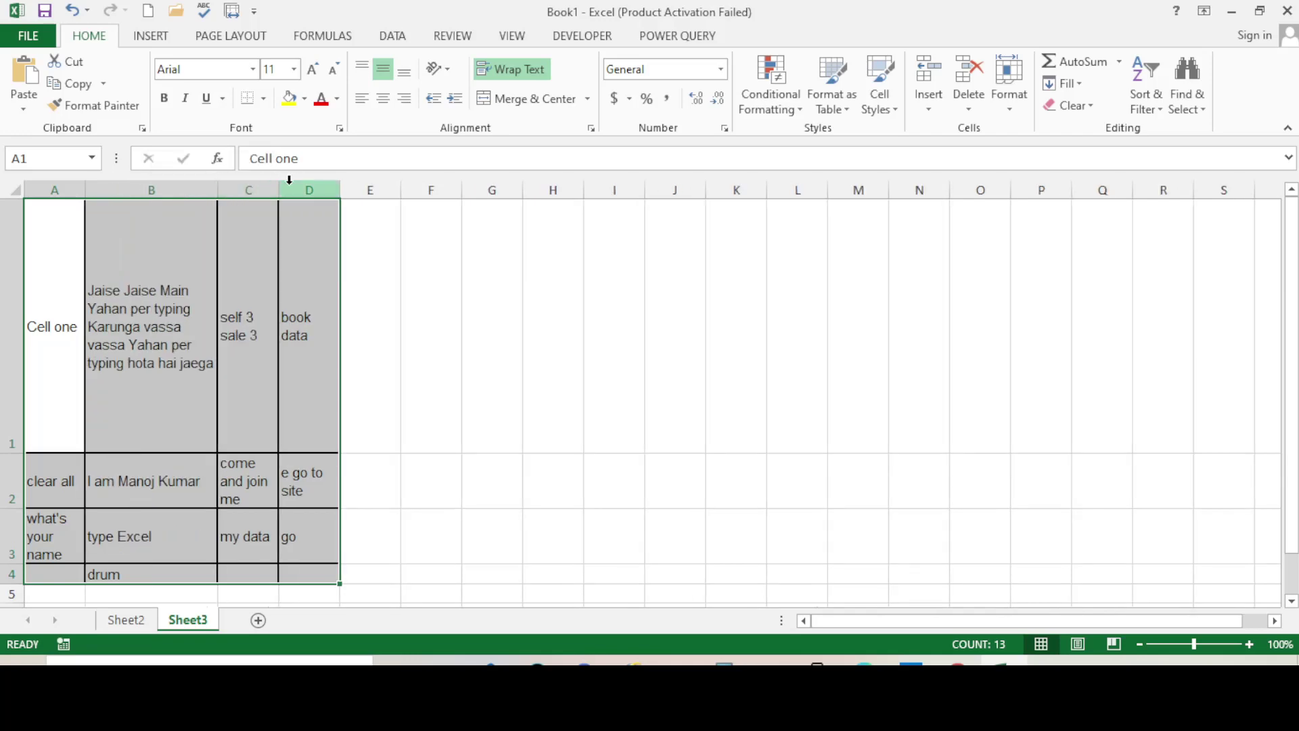
pyautogui.moveTo(339, 189)
pyautogui.mouseDown()
pyautogui.moveTo(327, 198)
pyautogui.moveTo(529, 190)
pyautogui.mouseUp()
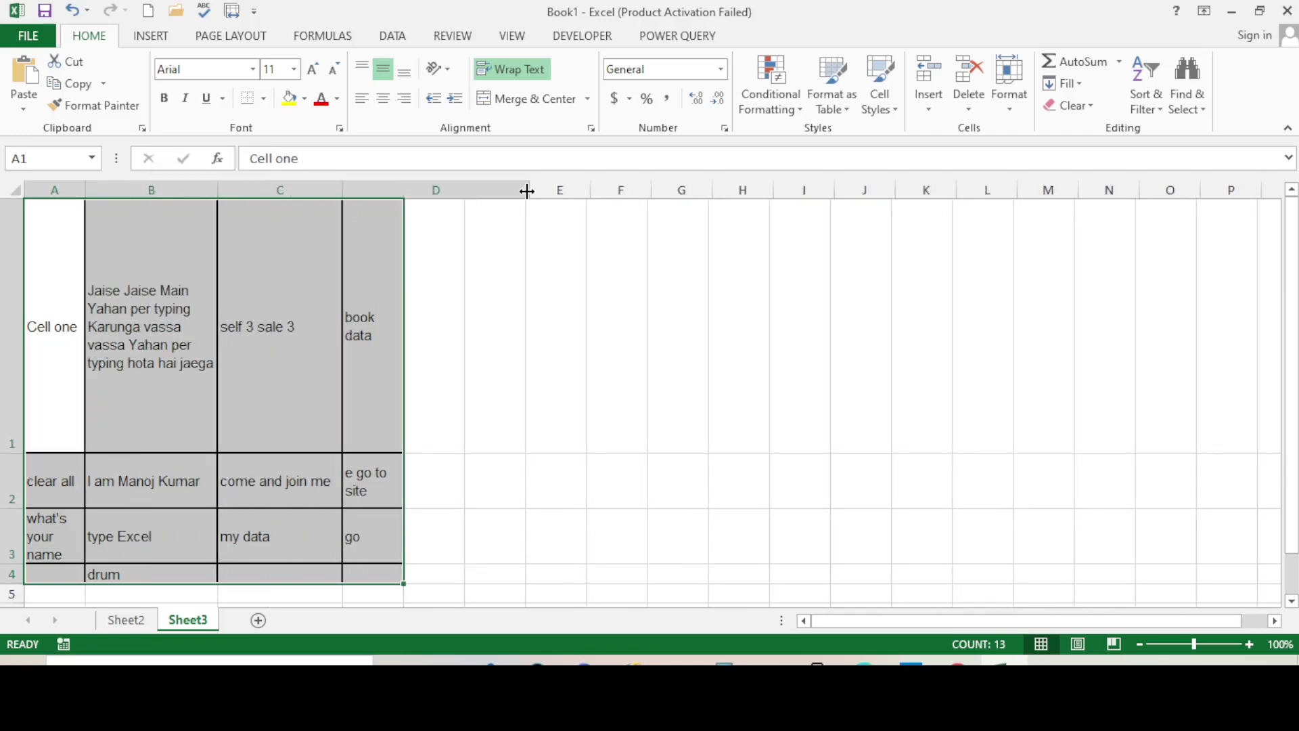
pyautogui.doubleClick(12, 452)
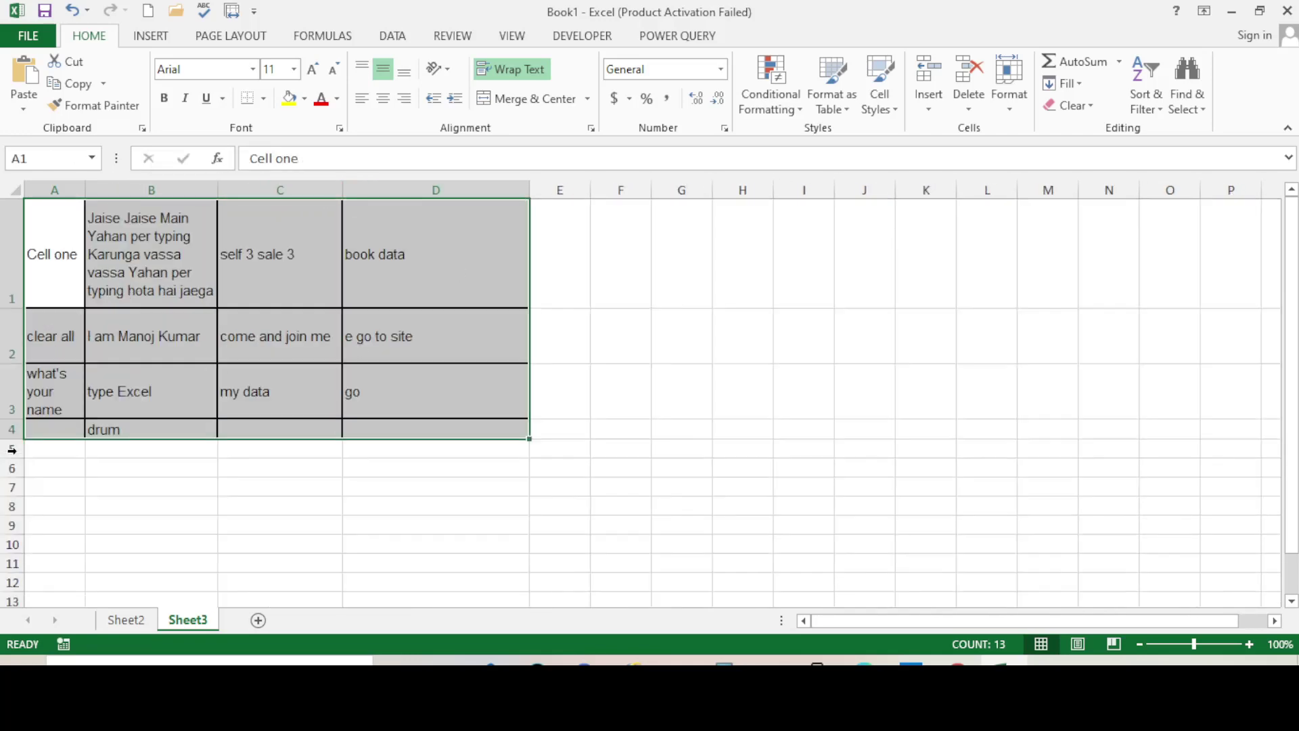
# Widen column A so 'what's your name' fits on one line, and make row 4 taller
pyautogui.click(88, 409)
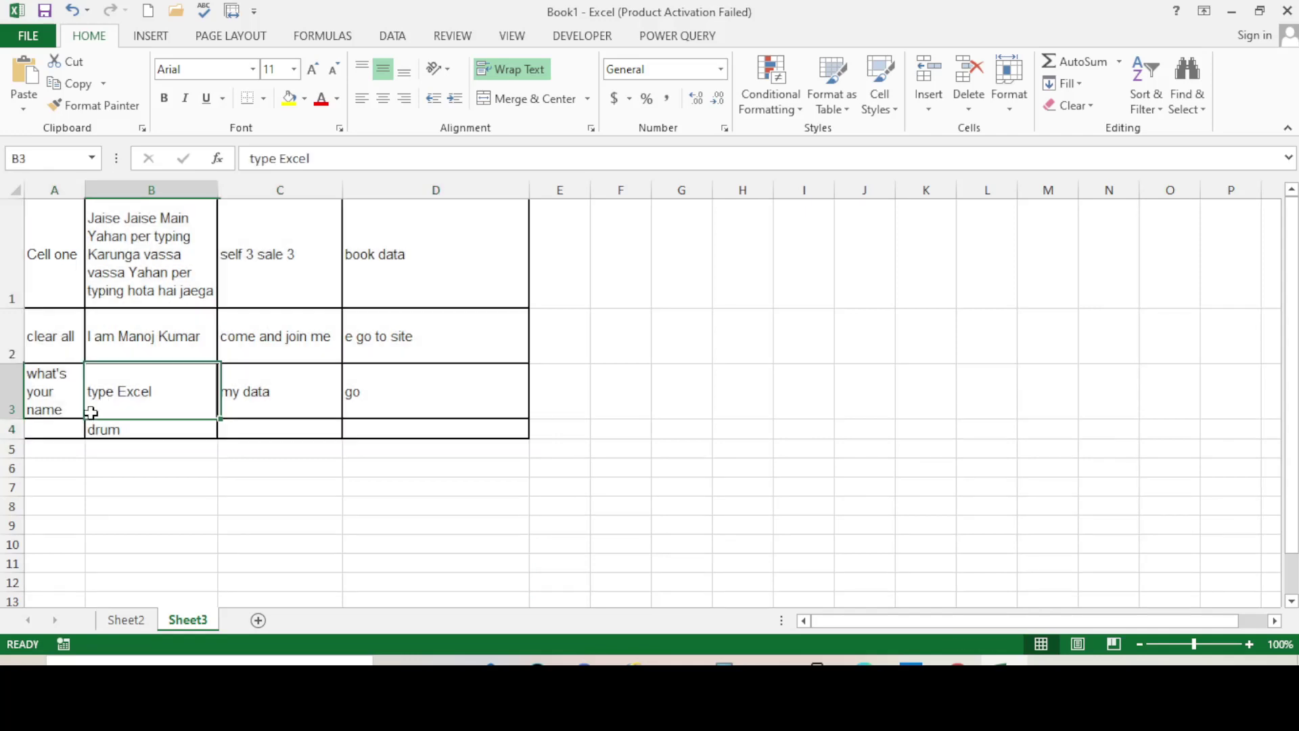
pyautogui.click(242, 463)
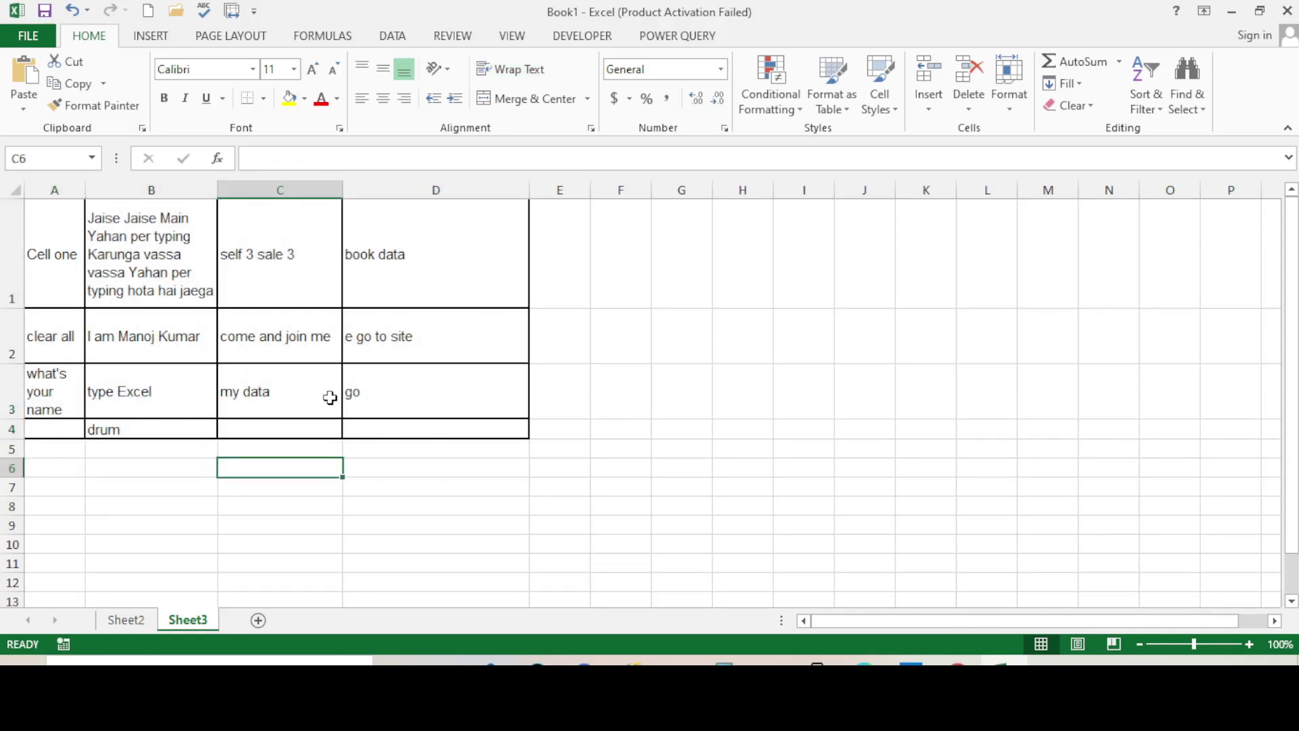
pyautogui.click(404, 414)
pyautogui.moveTo(85, 189); pyautogui.dragTo(140, 189)
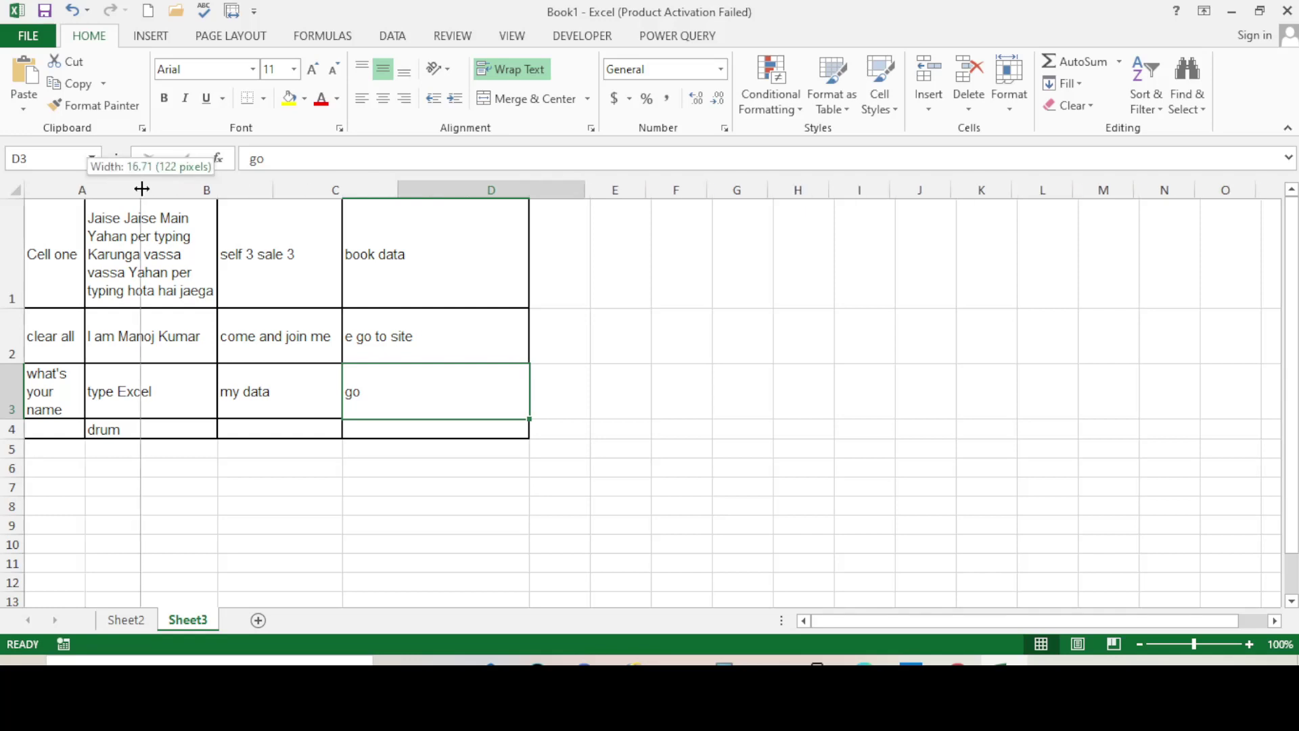
pyautogui.click(653, 329)
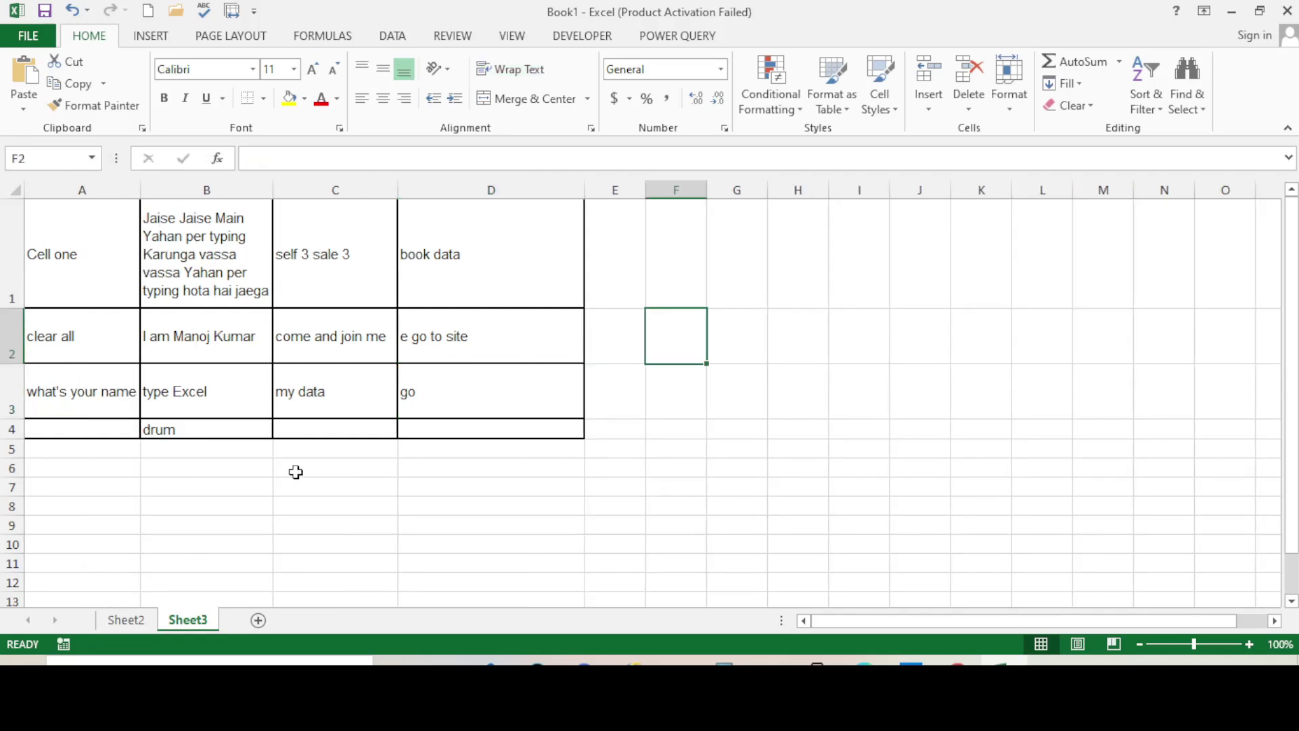
pyautogui.moveTo(14, 439); pyautogui.dragTo(13, 474)
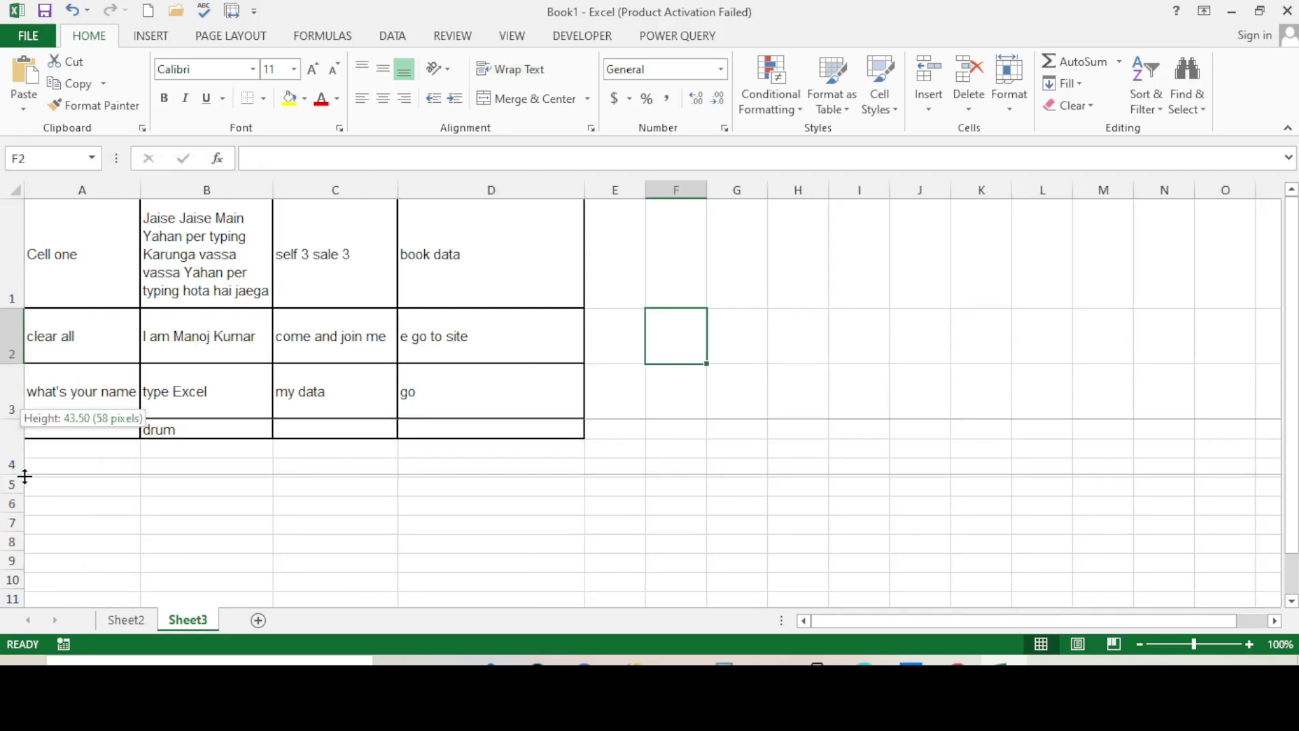
pyautogui.click(616, 444)
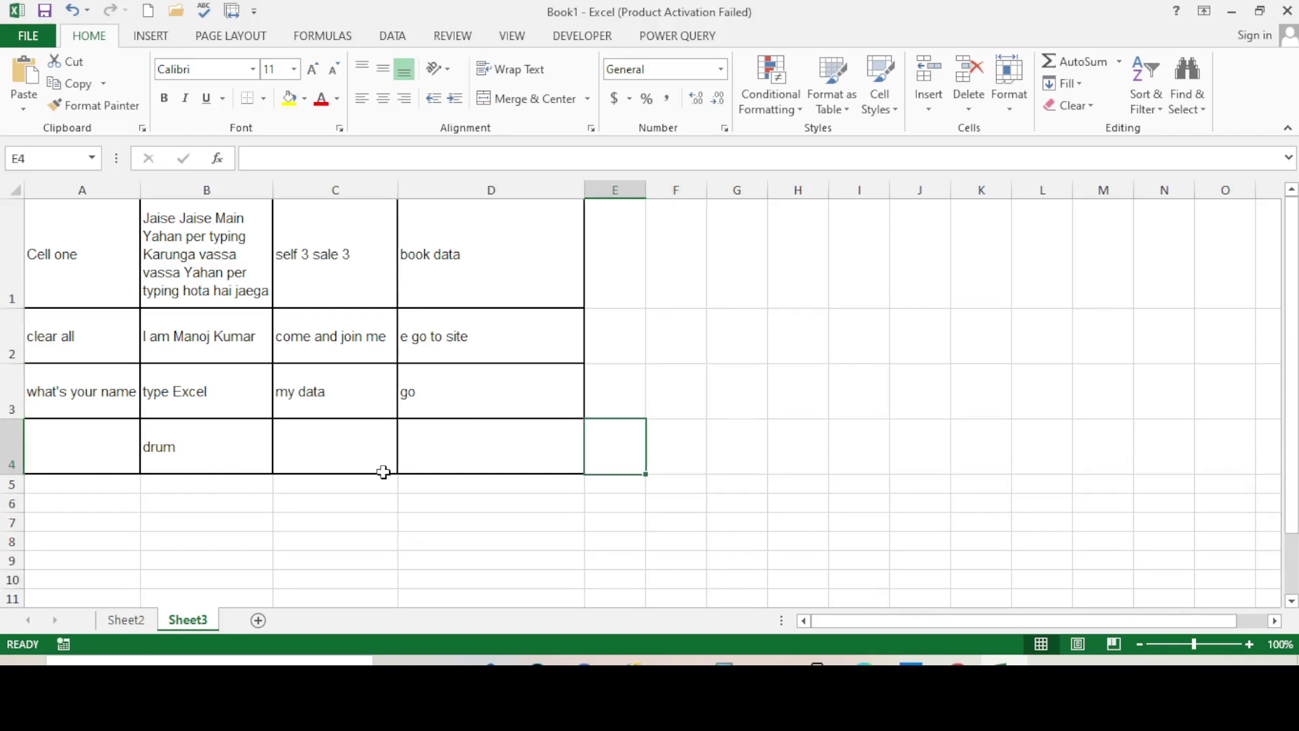
# Toggle between Sheet2's illustrations and the finished Sheet3 table, ending on Sheet2
pyautogui.click(126, 620)
pyautogui.click(711, 550)
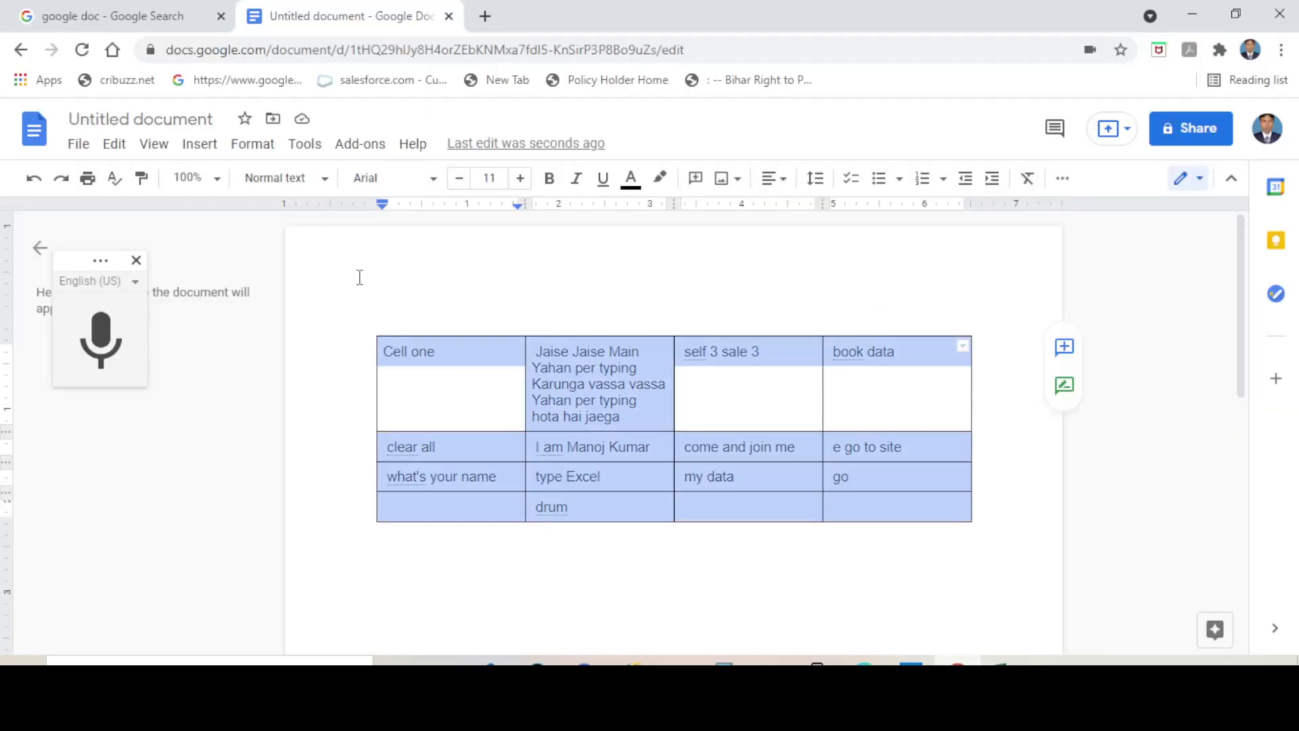
pyautogui.click(359, 280)
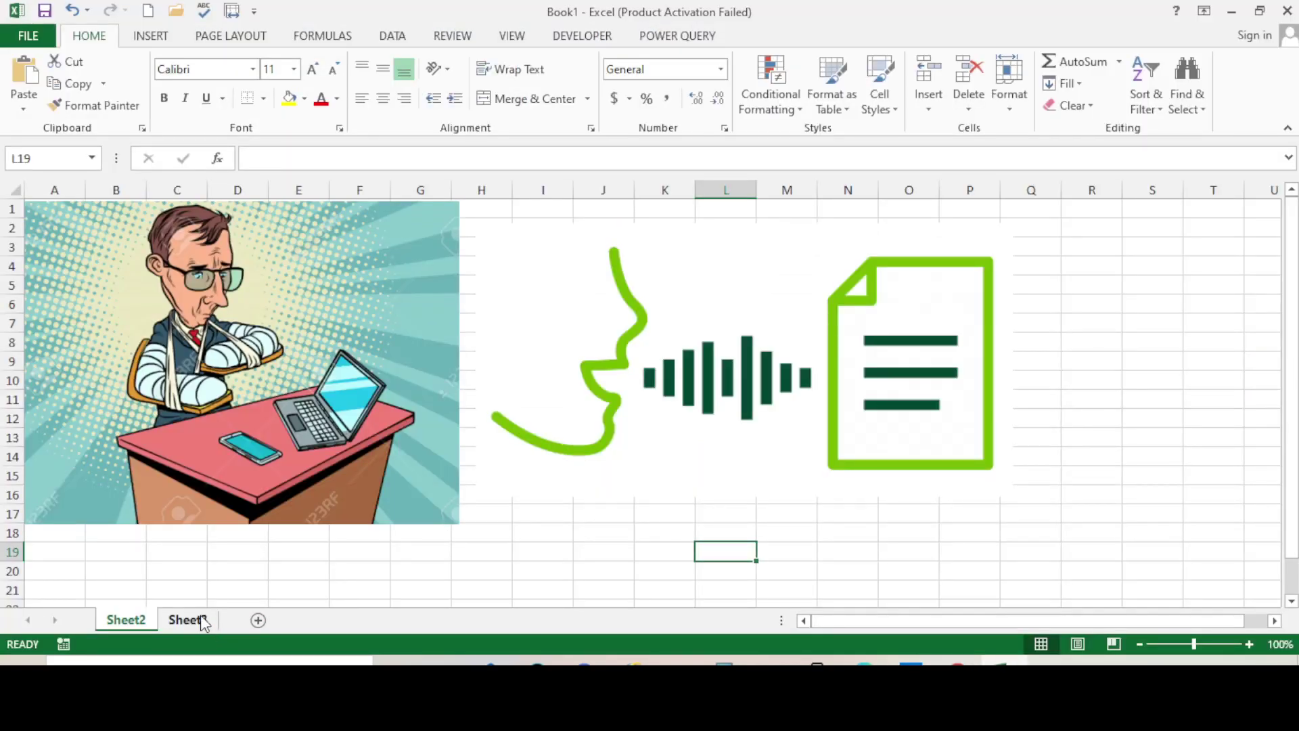
pyautogui.click(189, 619)
pyautogui.click(811, 369)
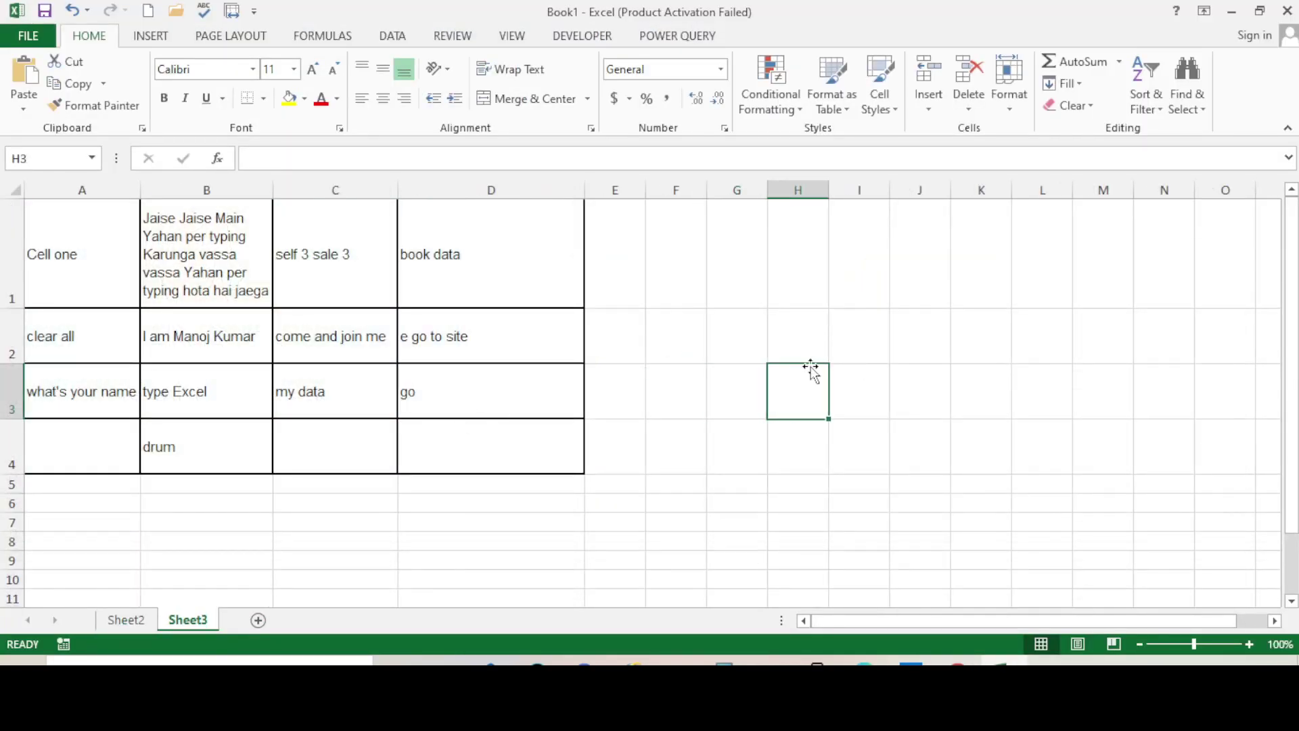
pyautogui.click(126, 620)
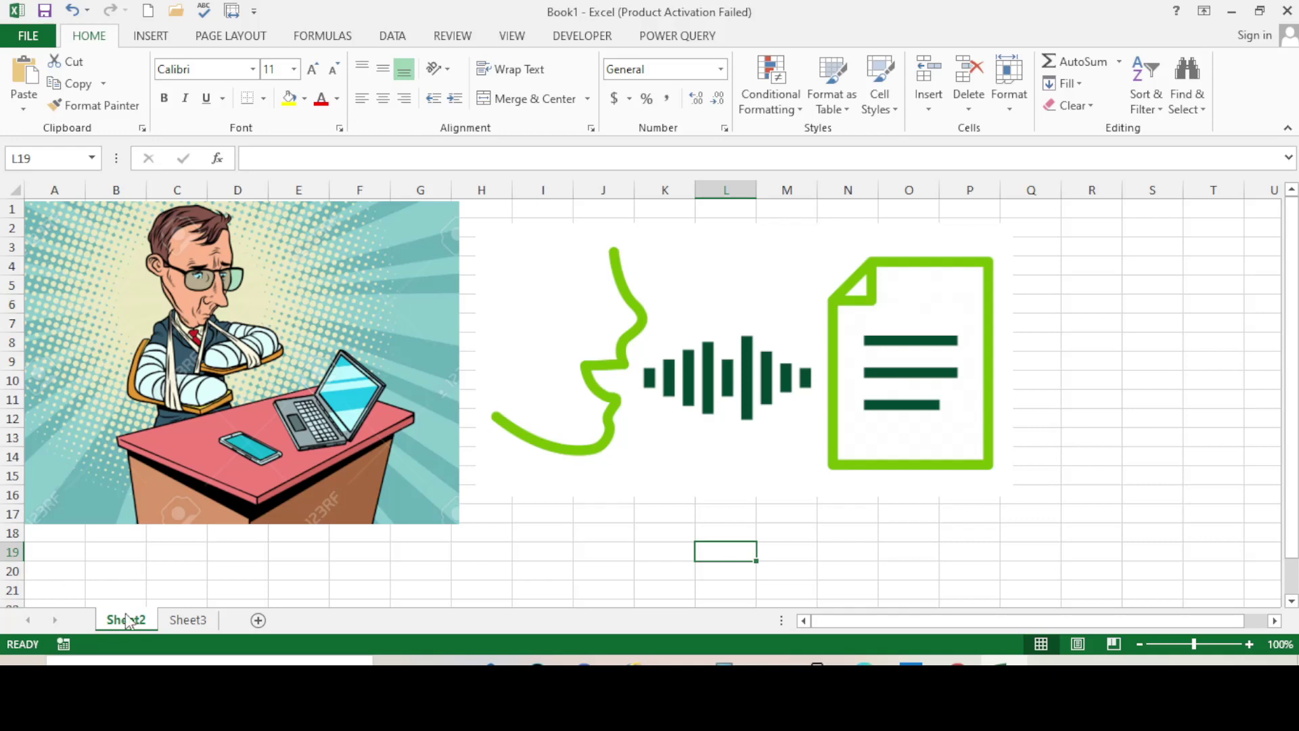
pyautogui.click(188, 620)
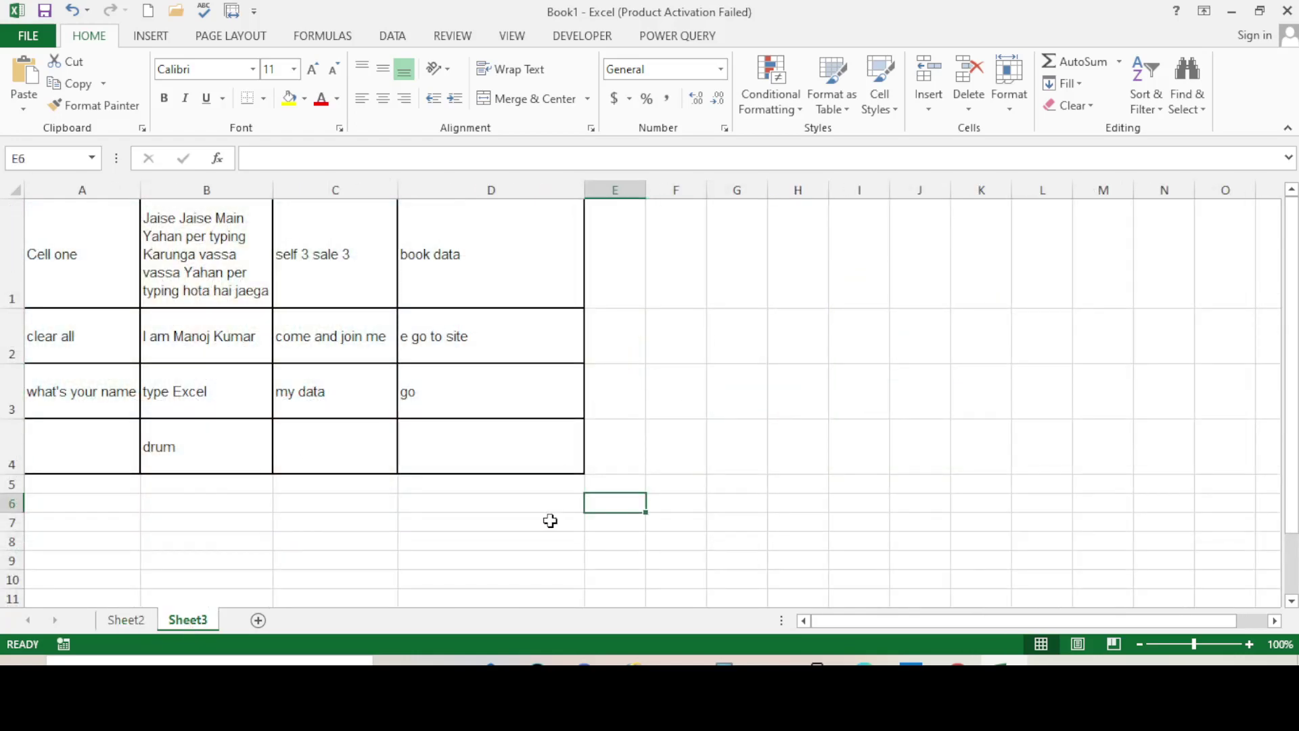
pyautogui.click(814, 541)
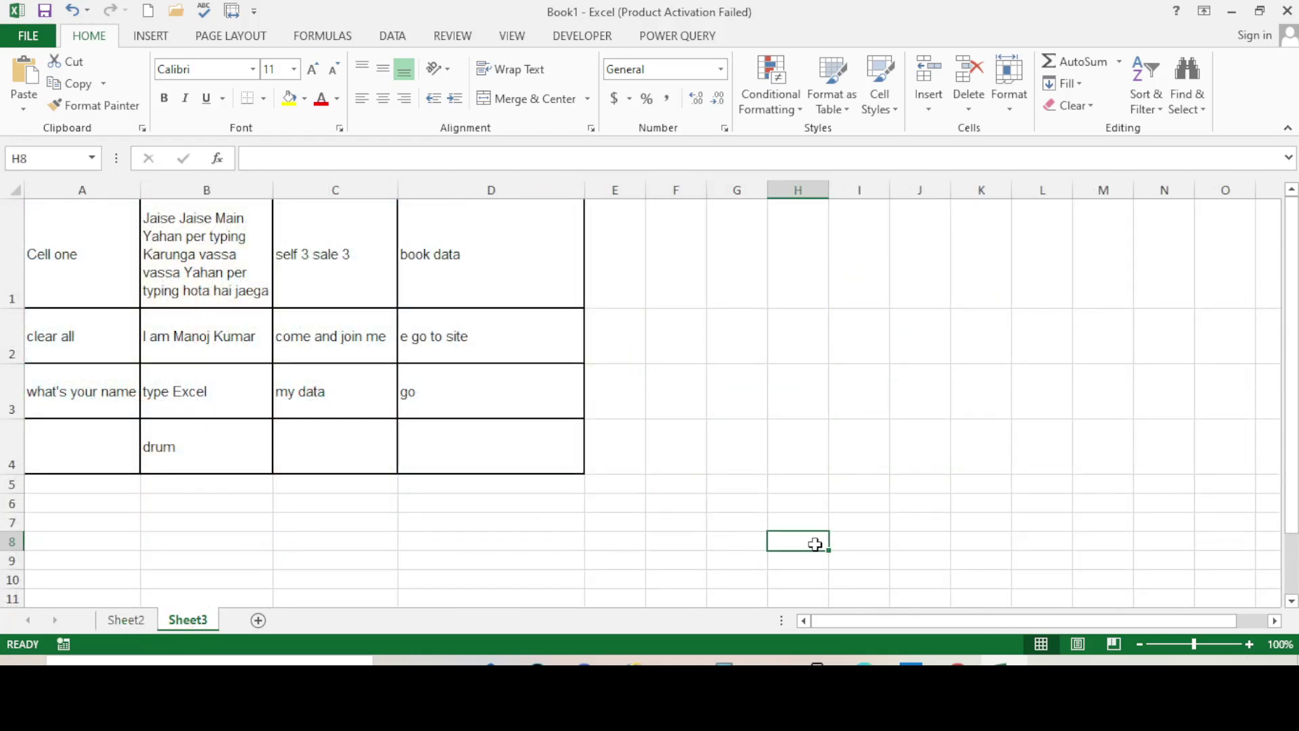
pyautogui.scroll(-1, 539, 518)
pyautogui.scroll(1, 539, 518)
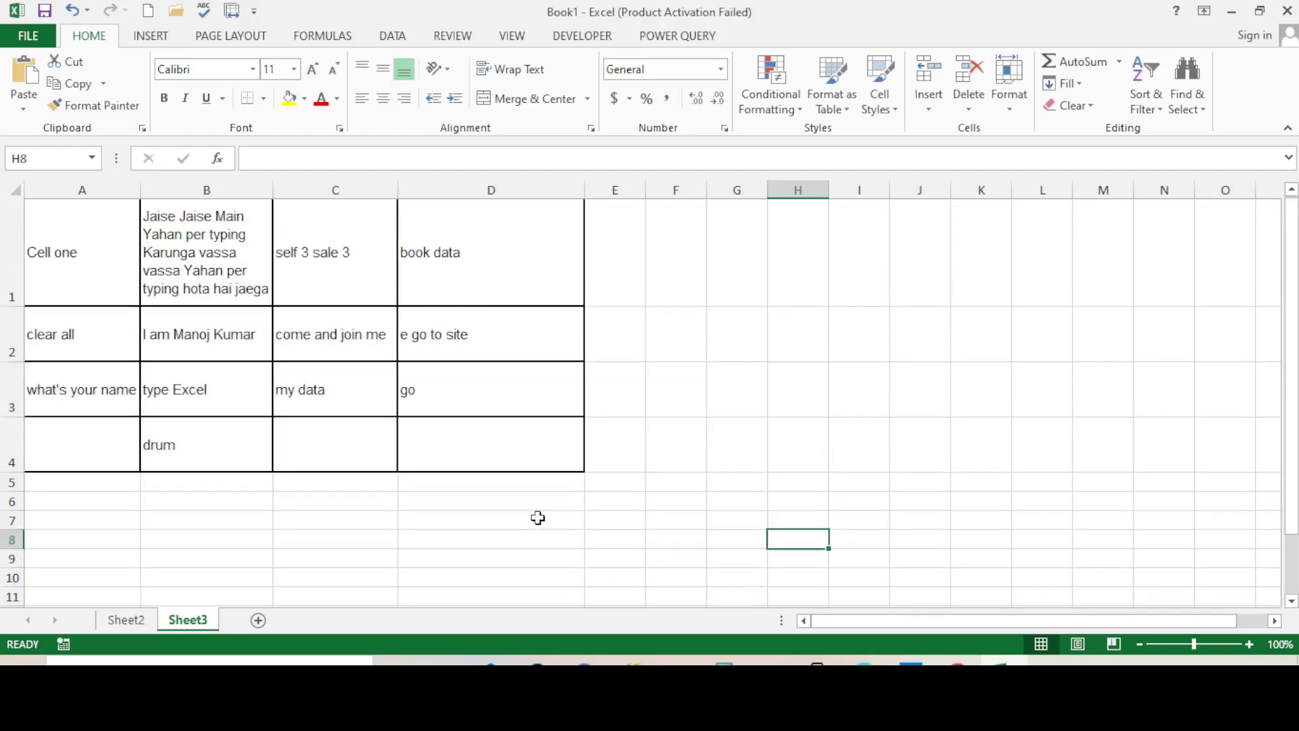
pyautogui.click(126, 620)
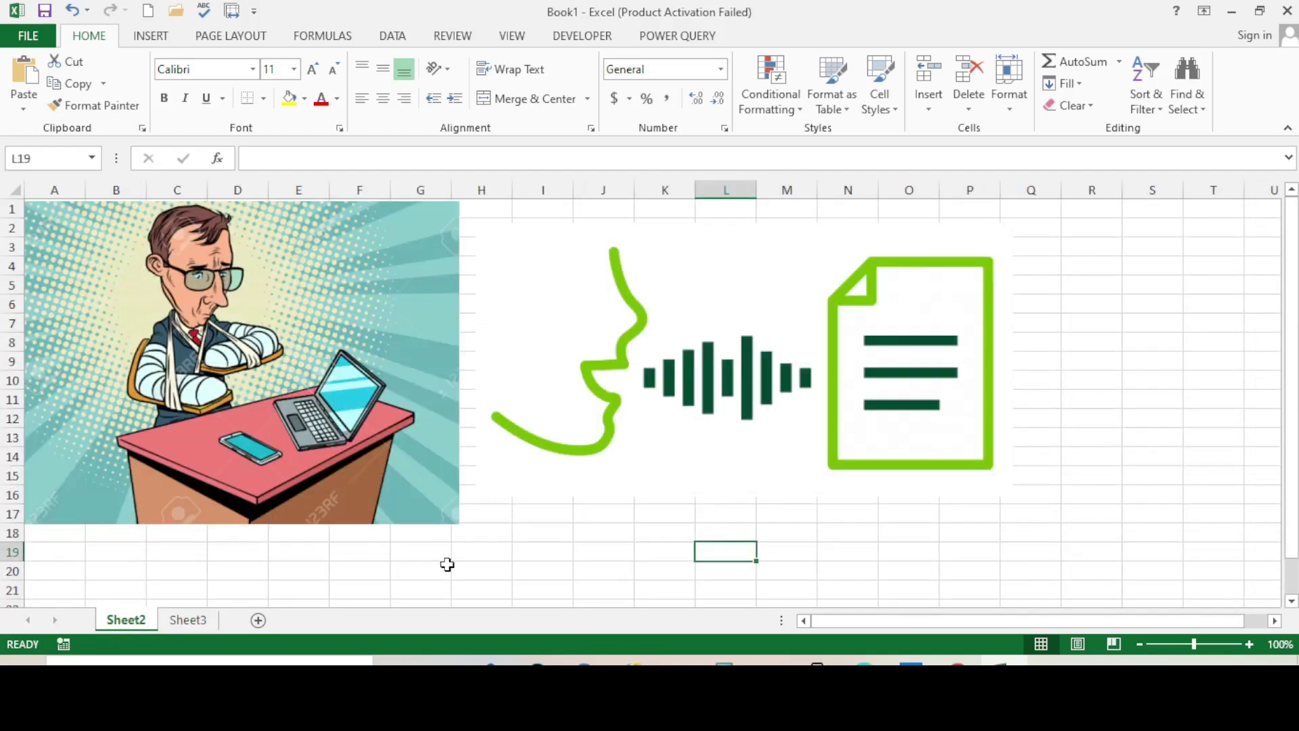
pyautogui.click(462, 572)
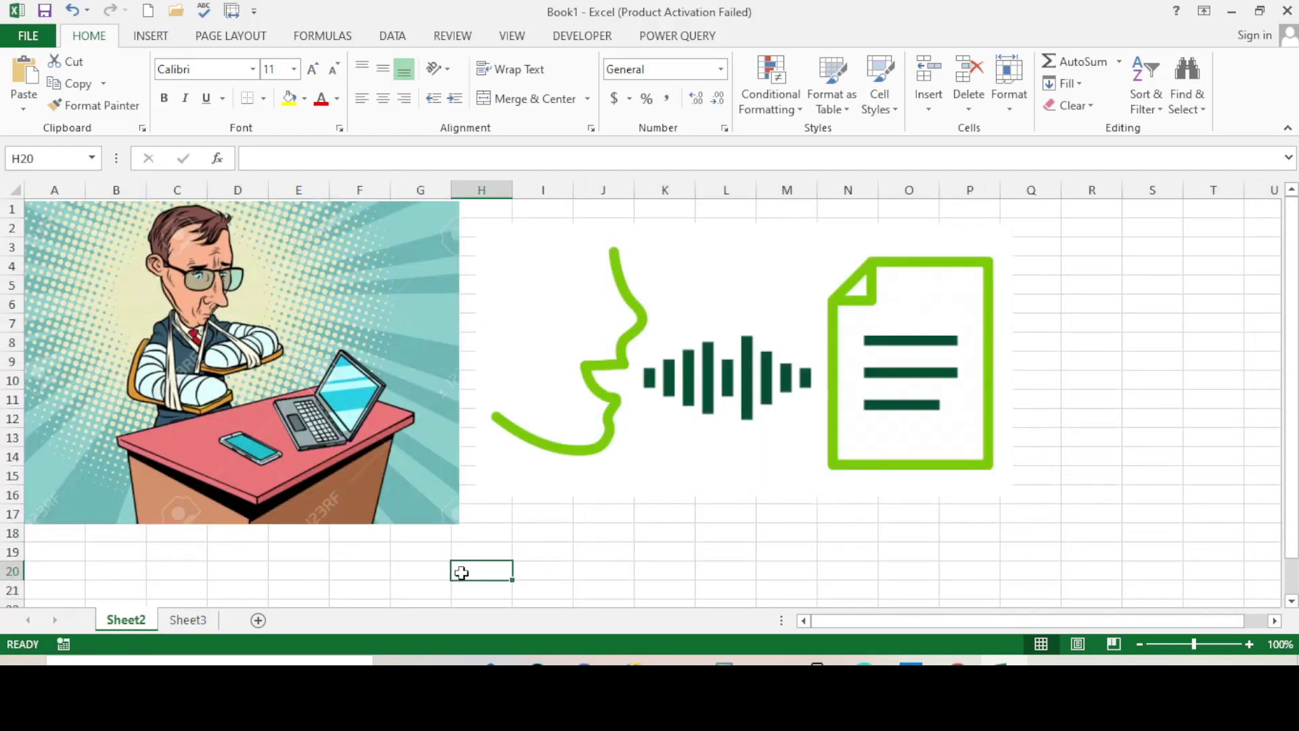